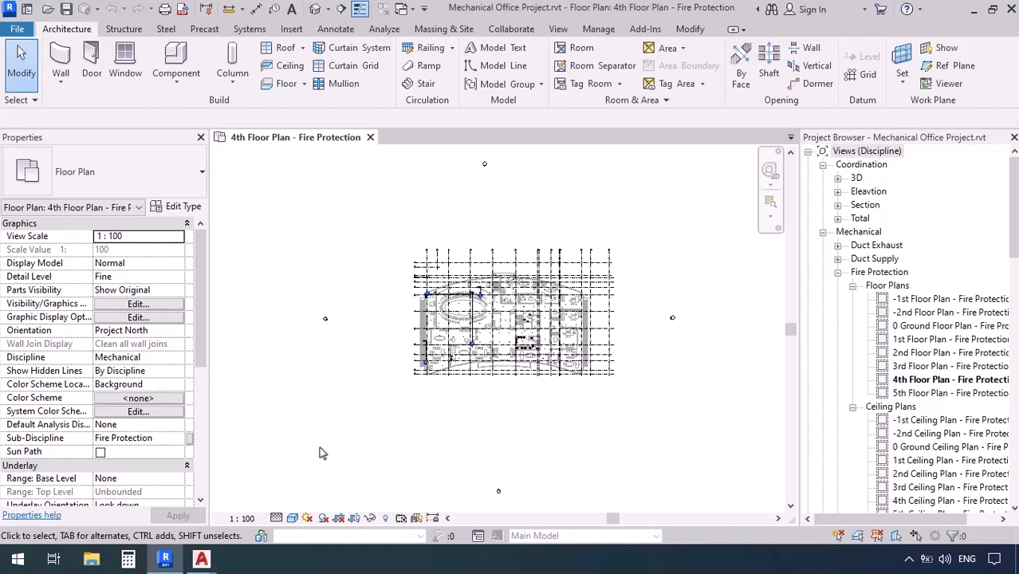
View the 4th Ceiling Plan - Fire Protection and return to the 4th Floor Plan - Fire Protection
scroll(900, 447, down, 1)
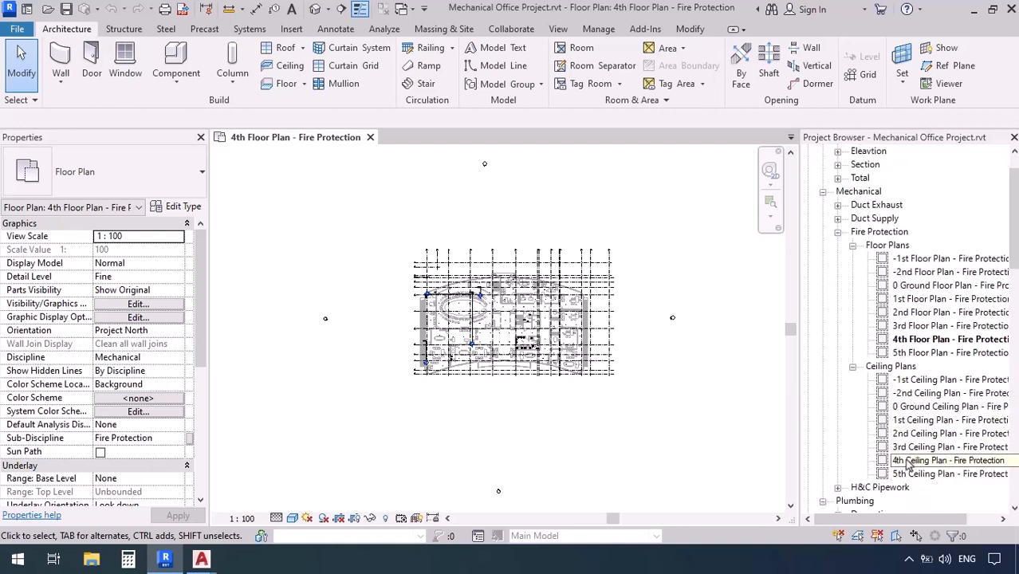
click(906, 461)
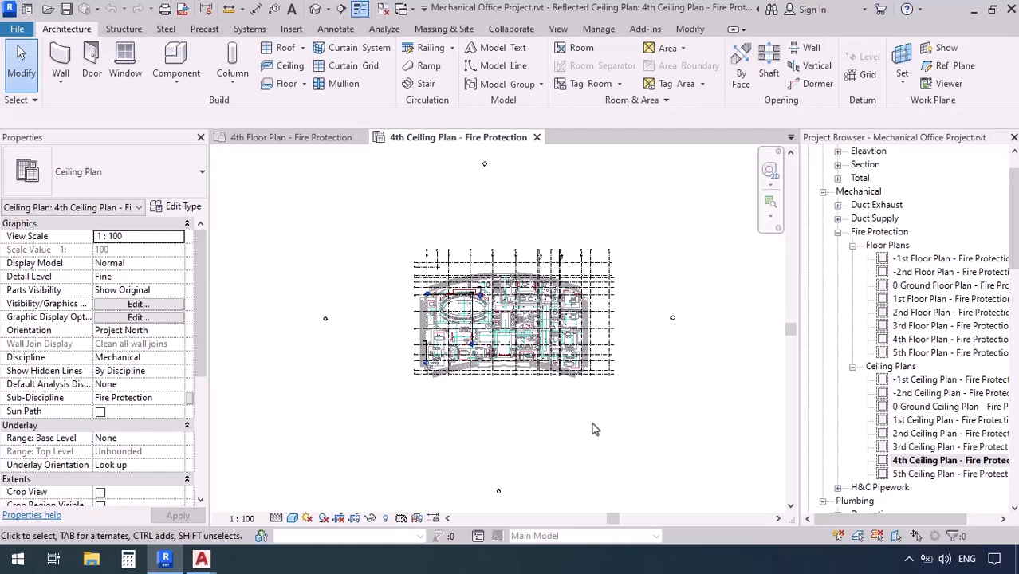
click(271, 137)
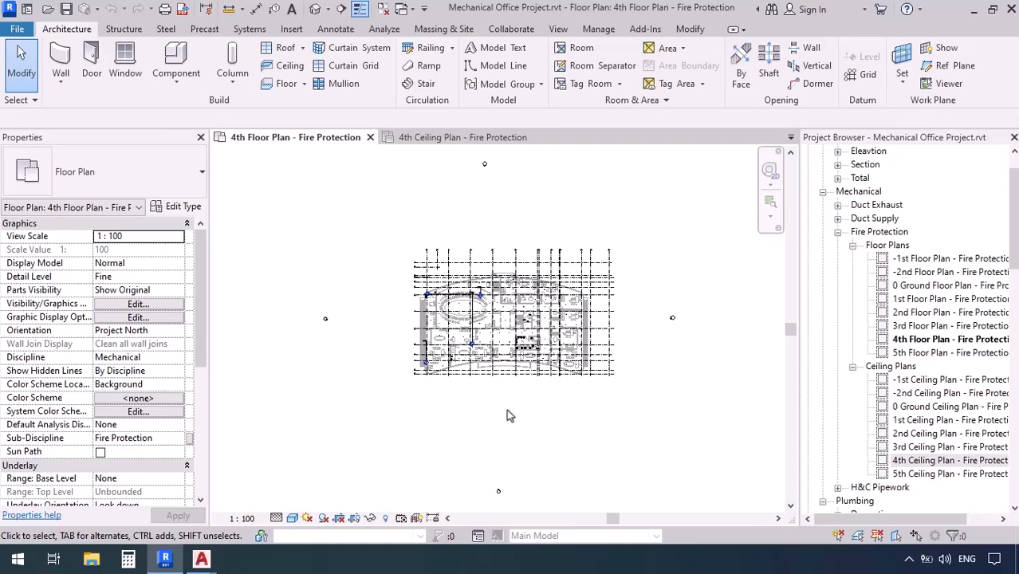
Link FireProtection+4.dwg as a new instance in the current view only, using millimeter units and Auto - Center to Center positioning
click(291, 31)
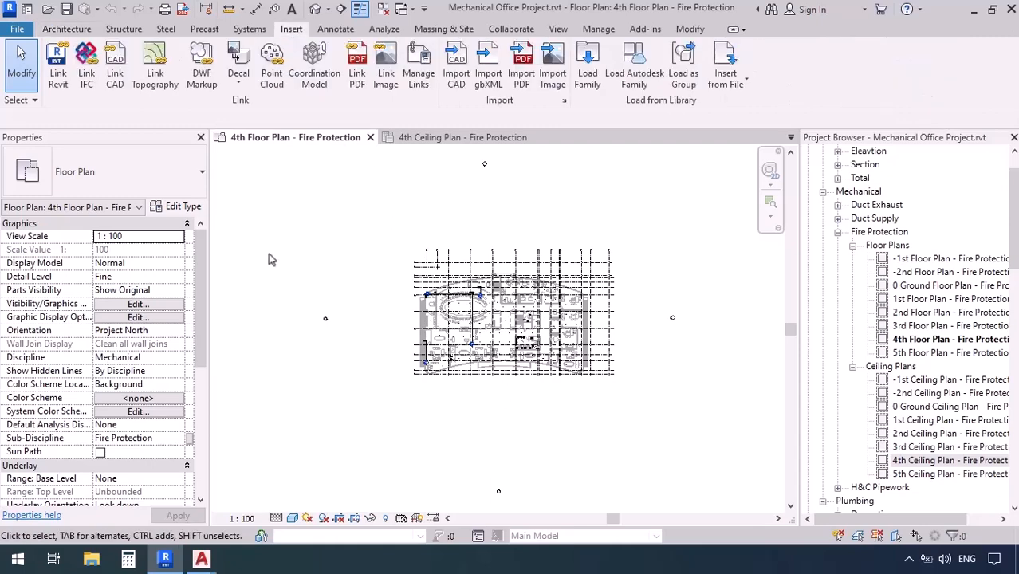
click(115, 65)
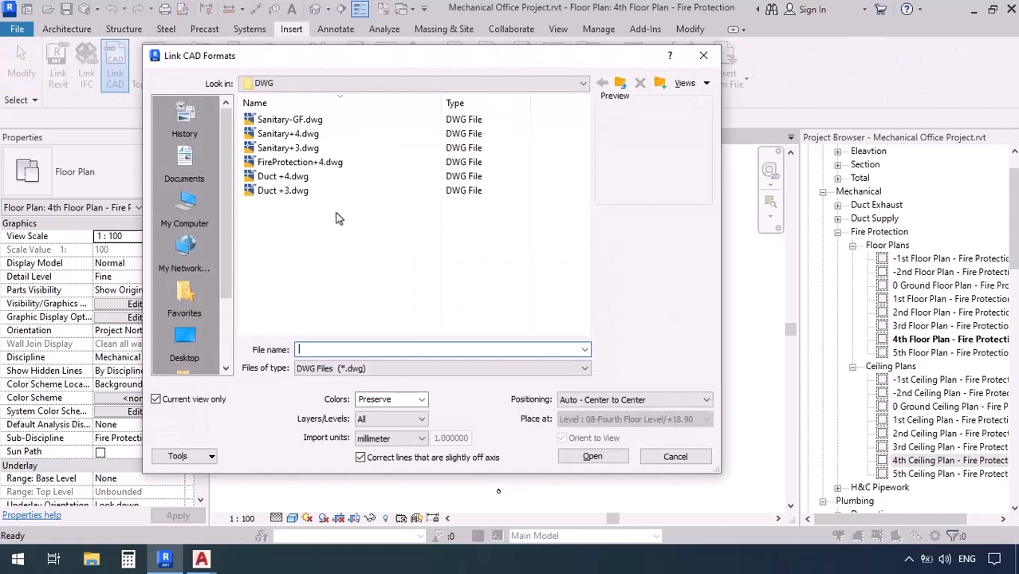
click(318, 166)
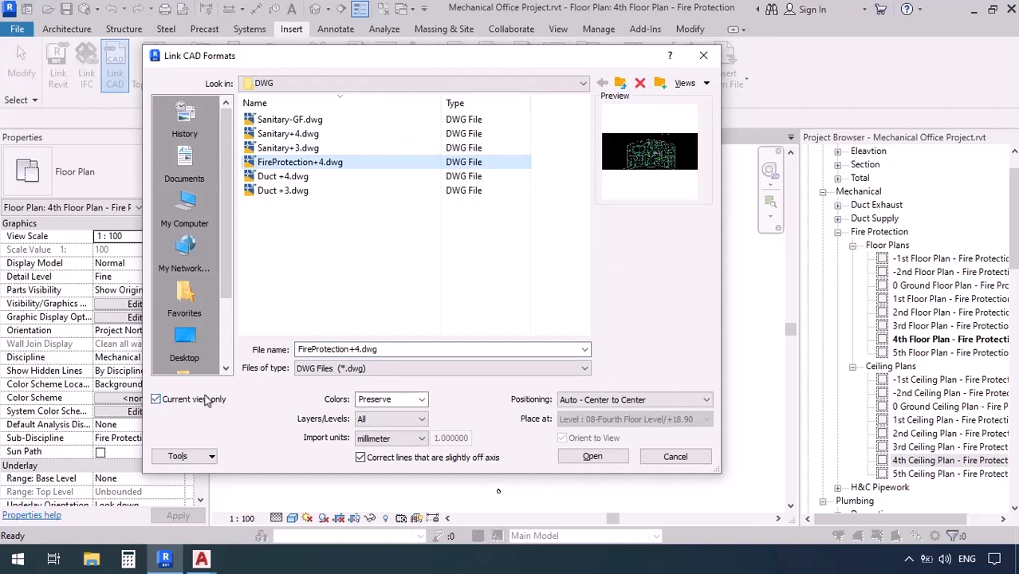
click(373, 440)
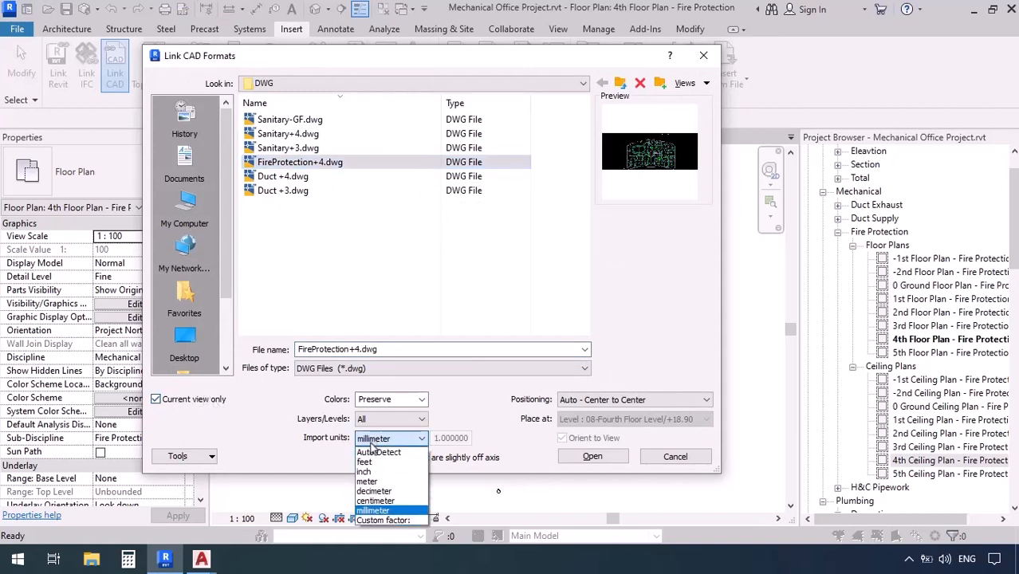
click(370, 443)
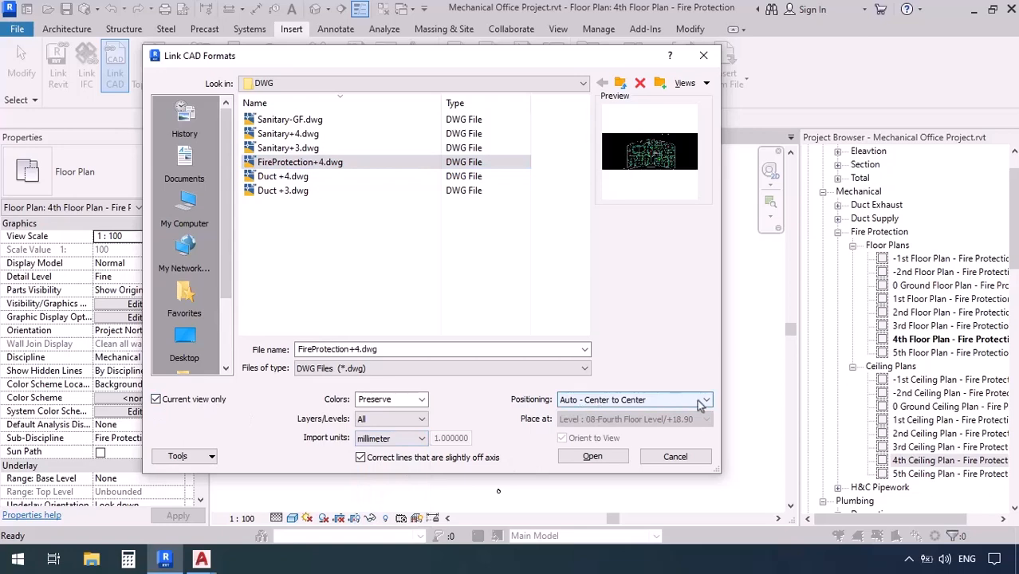
click(592, 456)
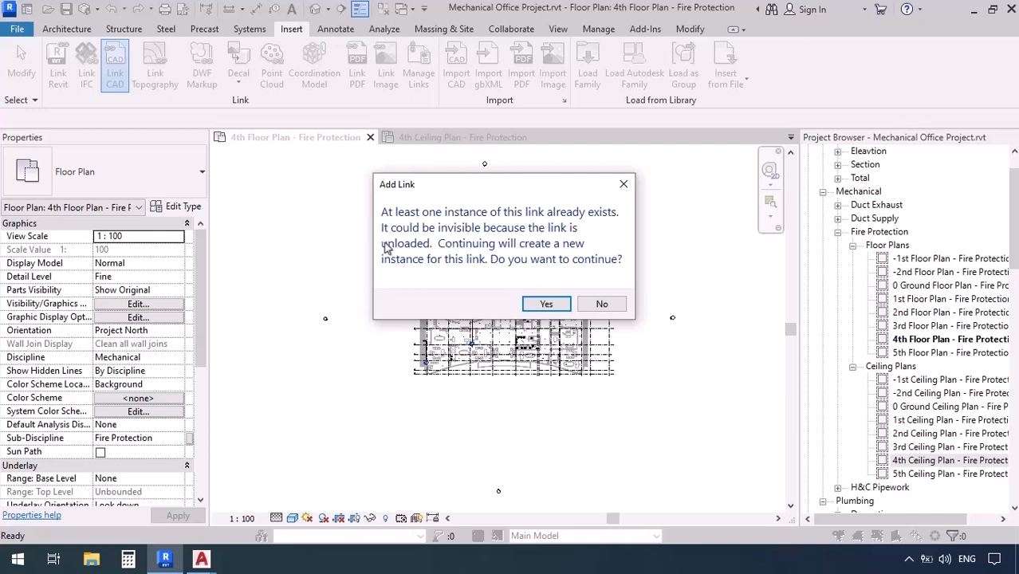
click(548, 305)
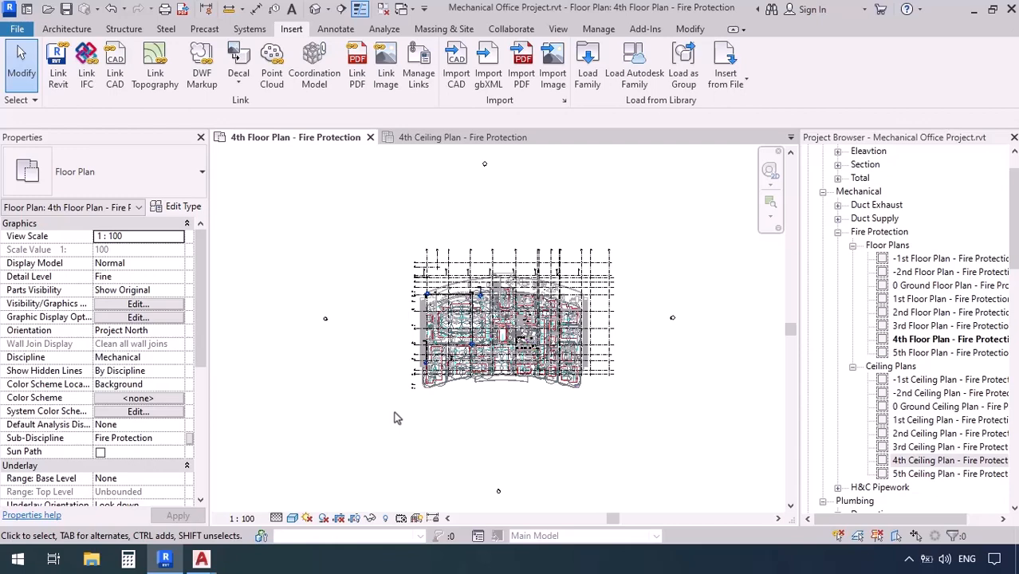
Align grid line A of the linked fire protection drawing to grid A of the architectural model
key(a)
key(l)
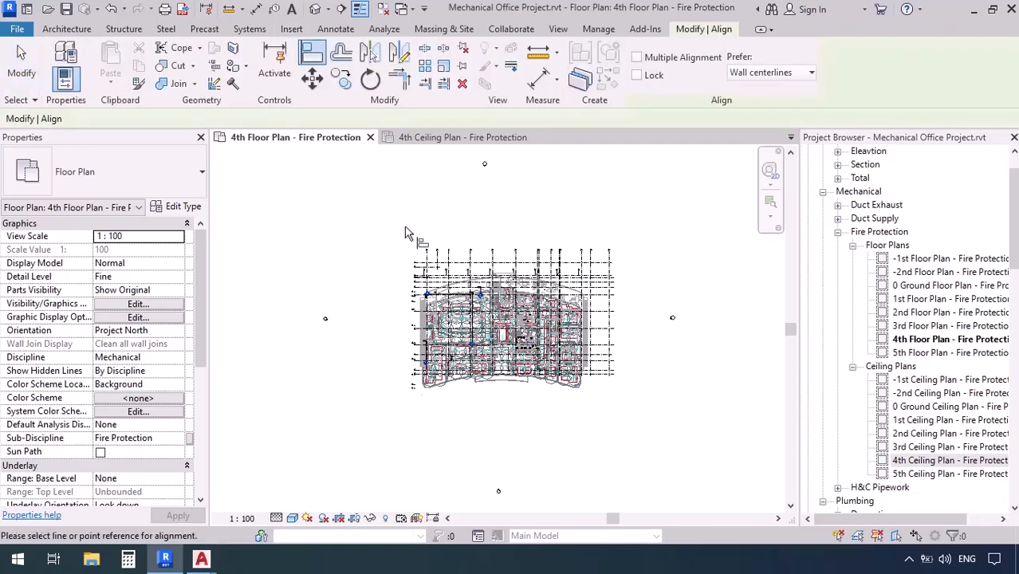
scroll(421, 267, up, 2)
scroll(421, 267, up, 5)
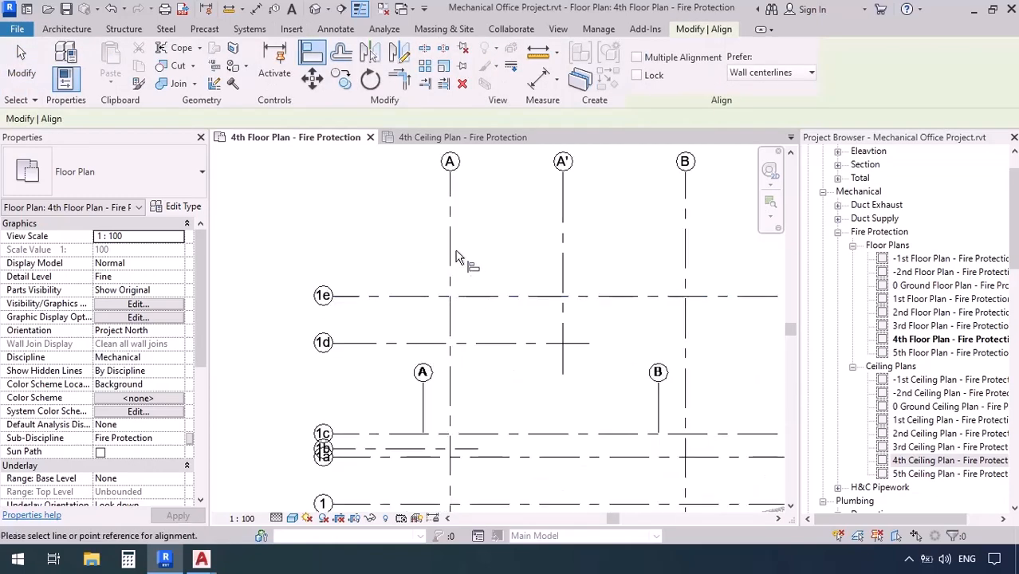
click(453, 256)
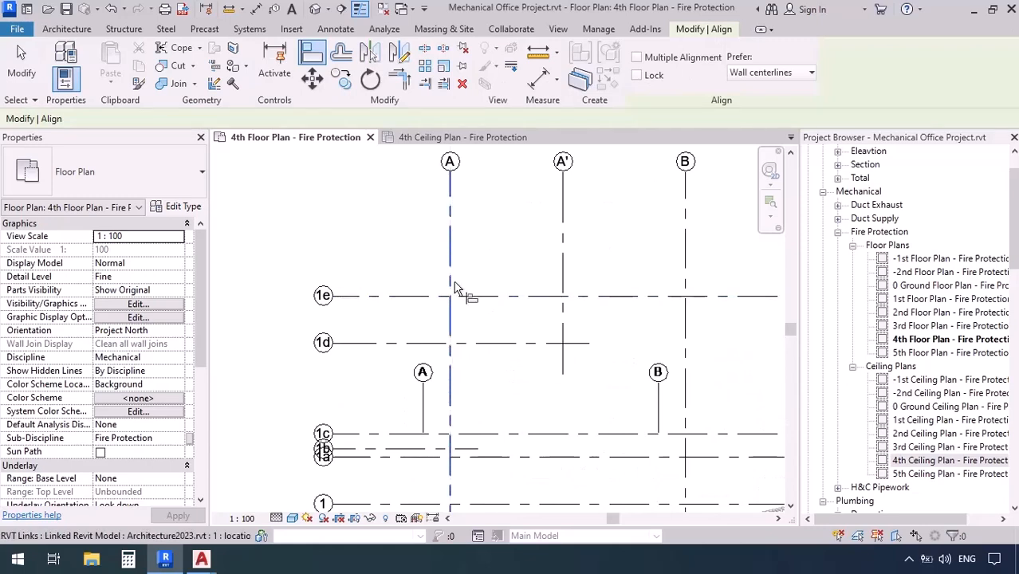
click(425, 412)
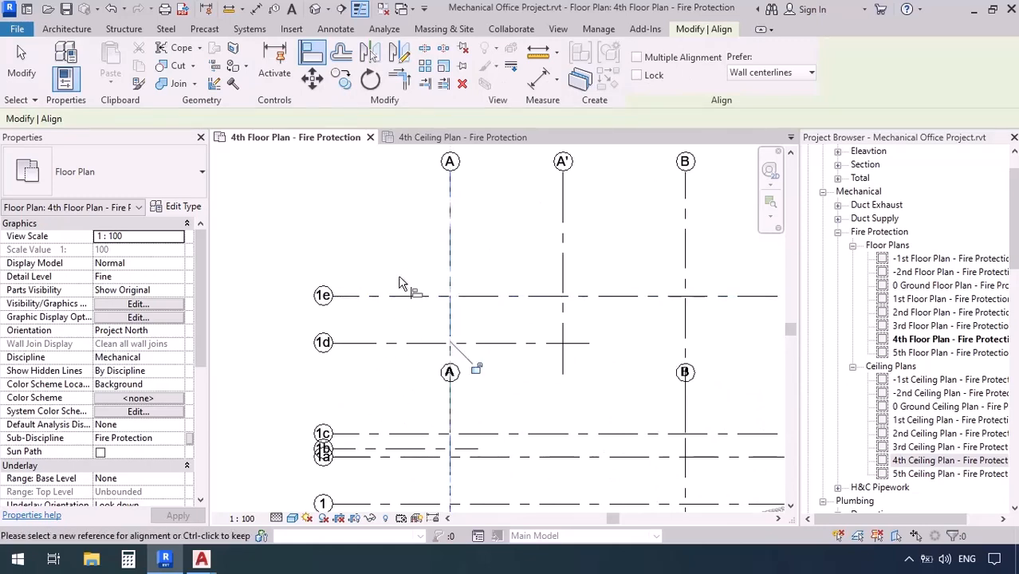
Align grid line 1 of the linked fire protection drawing to grid 1 of the architectural model
scroll(411, 283, down, 4)
scroll(407, 422, up, 4)
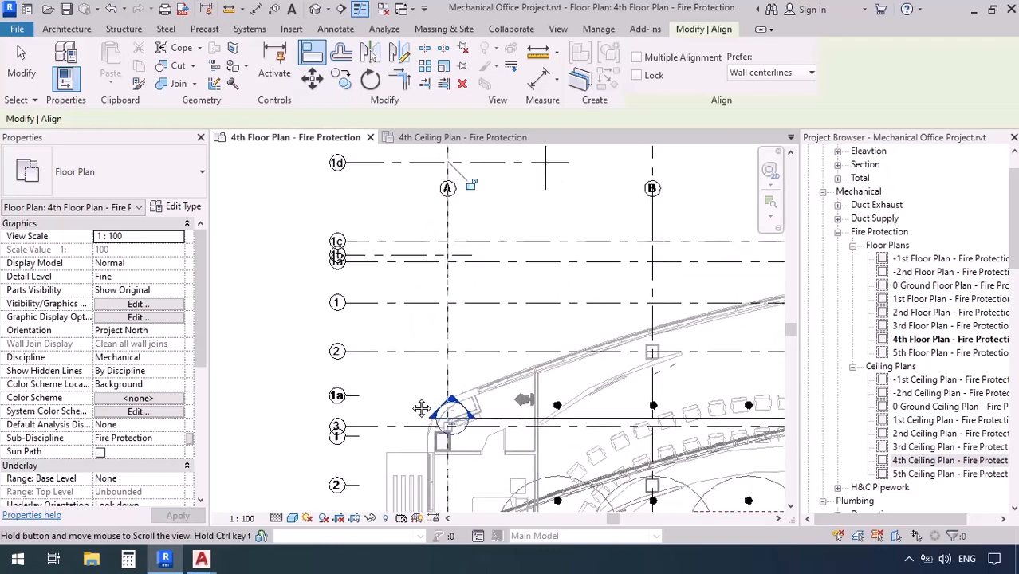
click(396, 300)
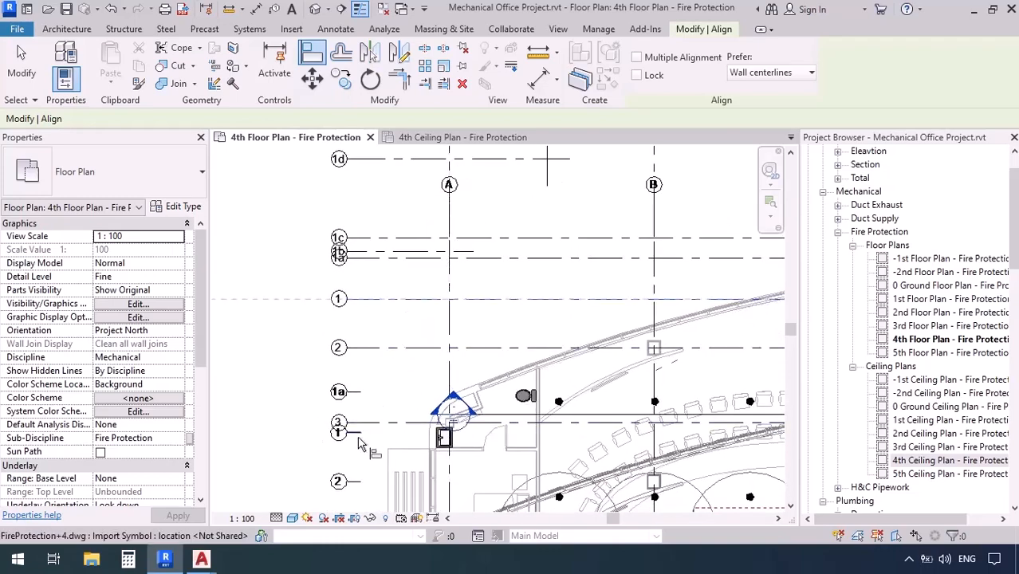
click(357, 433)
scroll(318, 390, down, 3)
scroll(318, 396, down, 2)
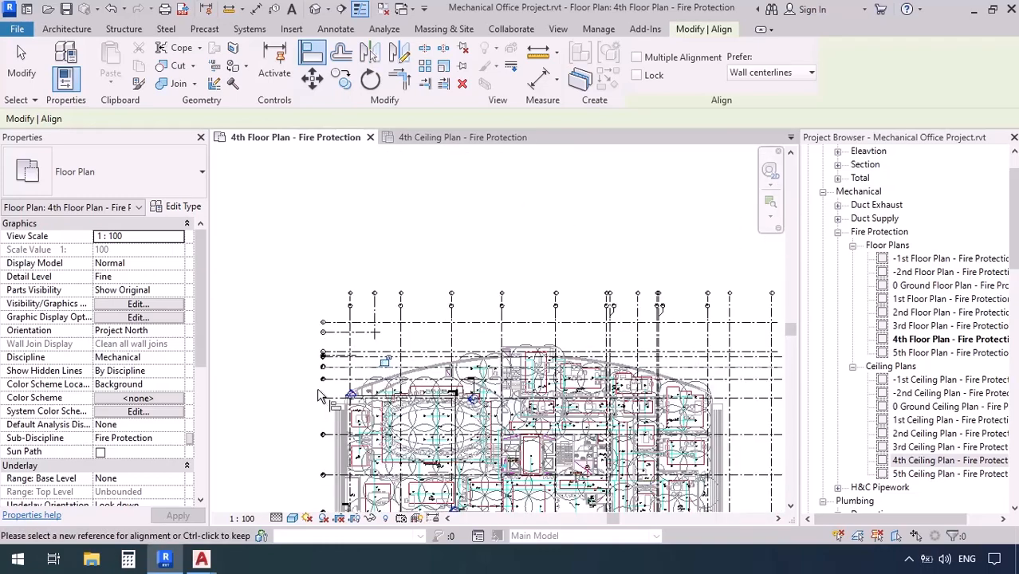
key(Escape)
Start the Pipe command with CarbonSteel-Welded pipe and set its system type to Fire Protection SPR
middle_drag(422, 462, 391, 342)
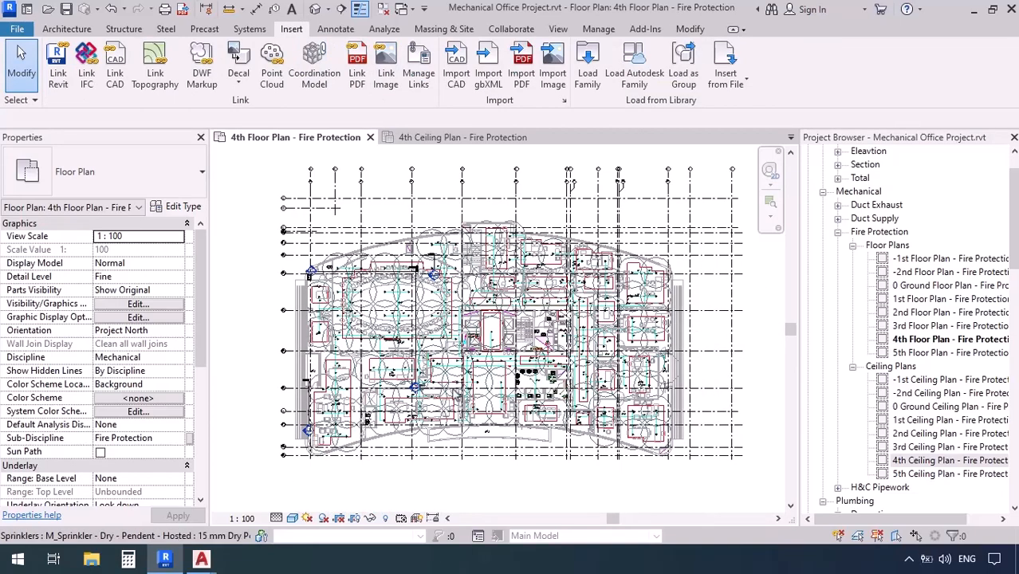
scroll(514, 365, up, 5)
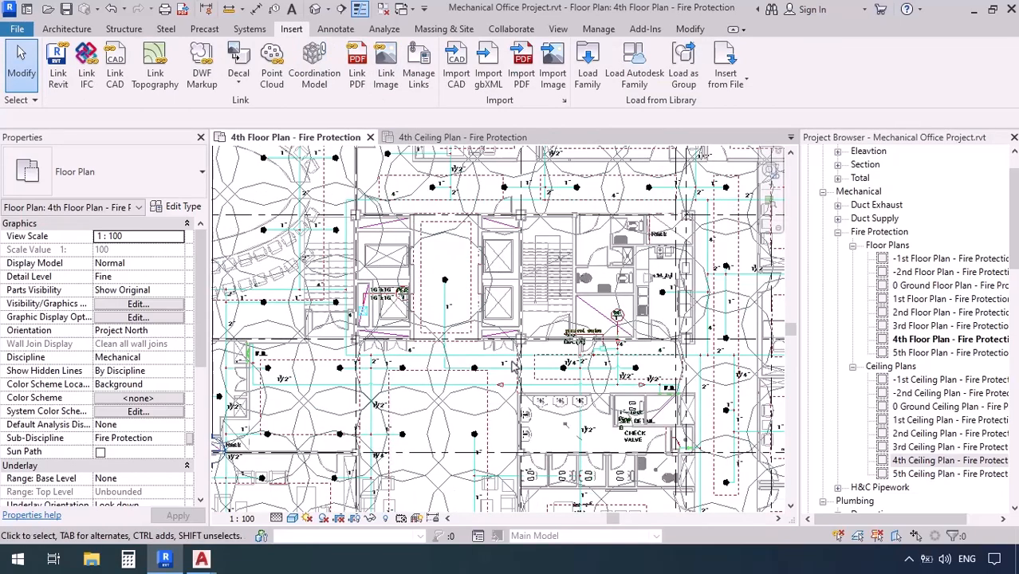
scroll(513, 355, up, 1)
middle_drag(512, 351, 527, 396)
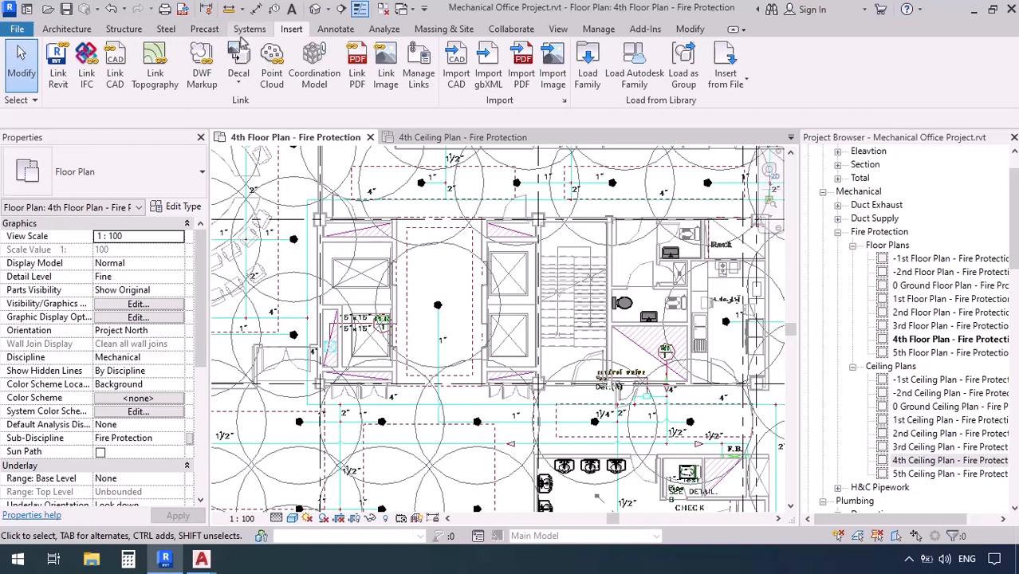
click(242, 33)
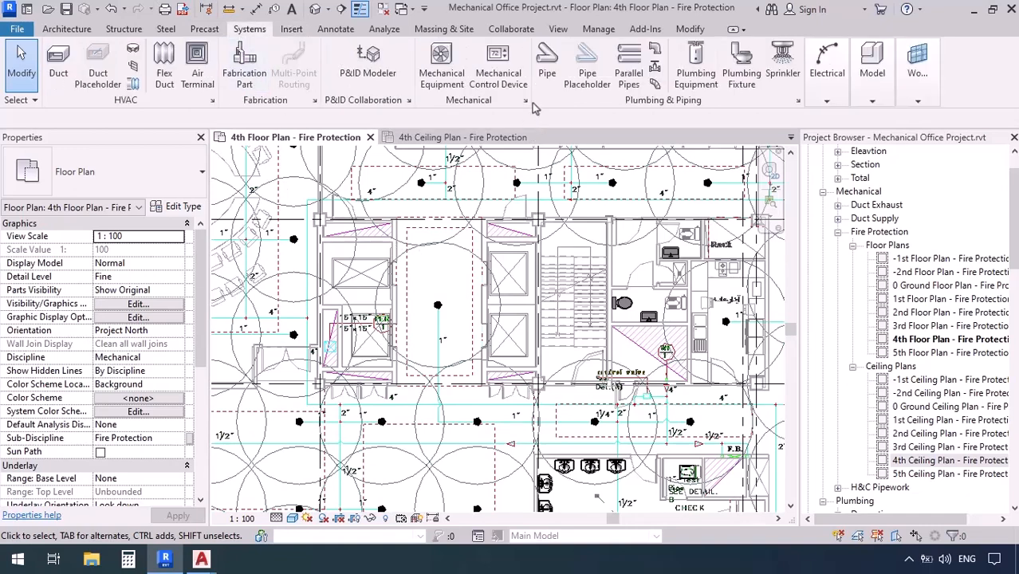
click(547, 61)
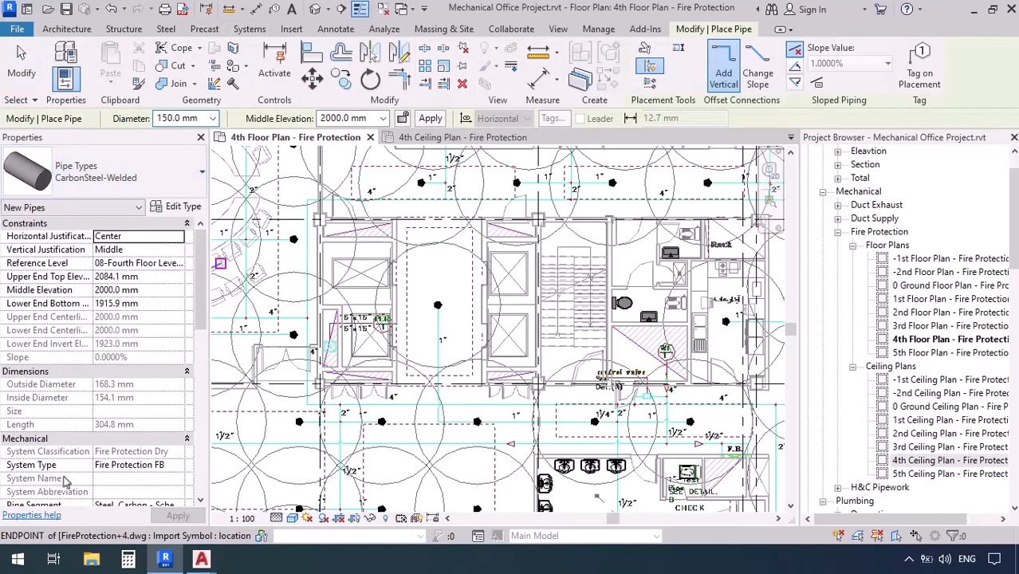
click(177, 467)
click(178, 466)
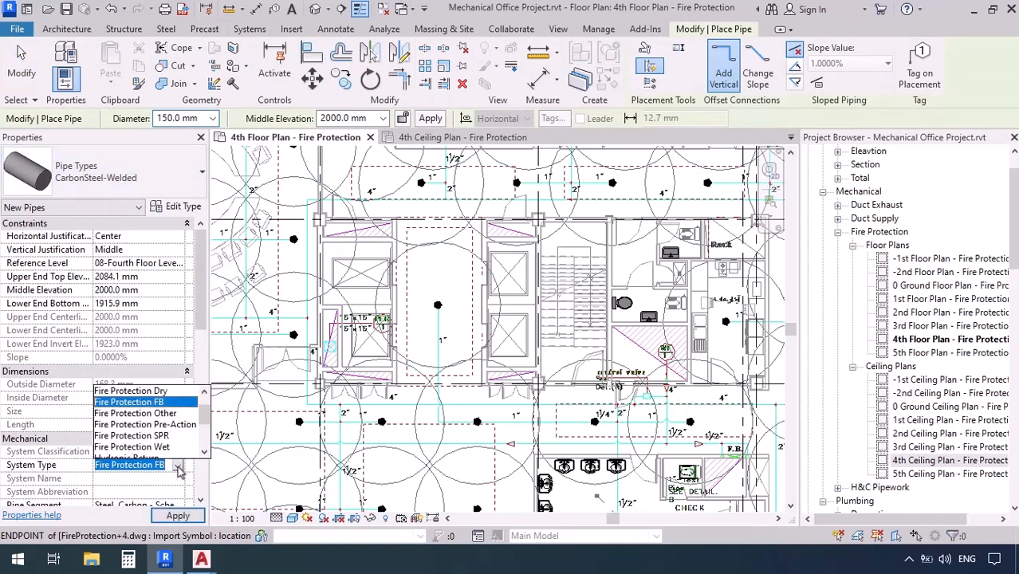
click(147, 436)
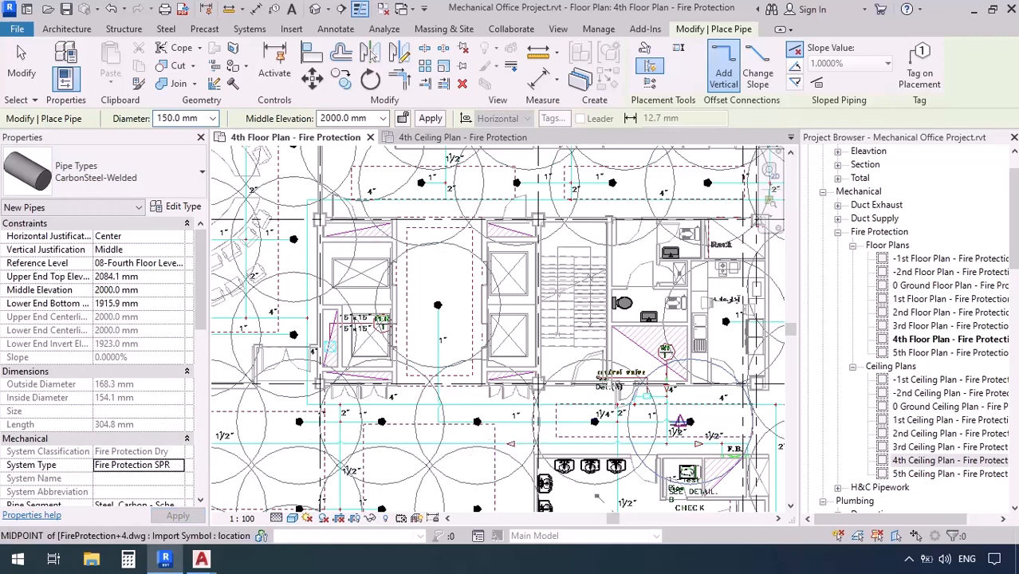
Set the new sprinkler pipe's diameter to 100 mm for the 4" main at the control valve
scroll(678, 424, up, 4)
middle_drag(679, 423, 608, 426)
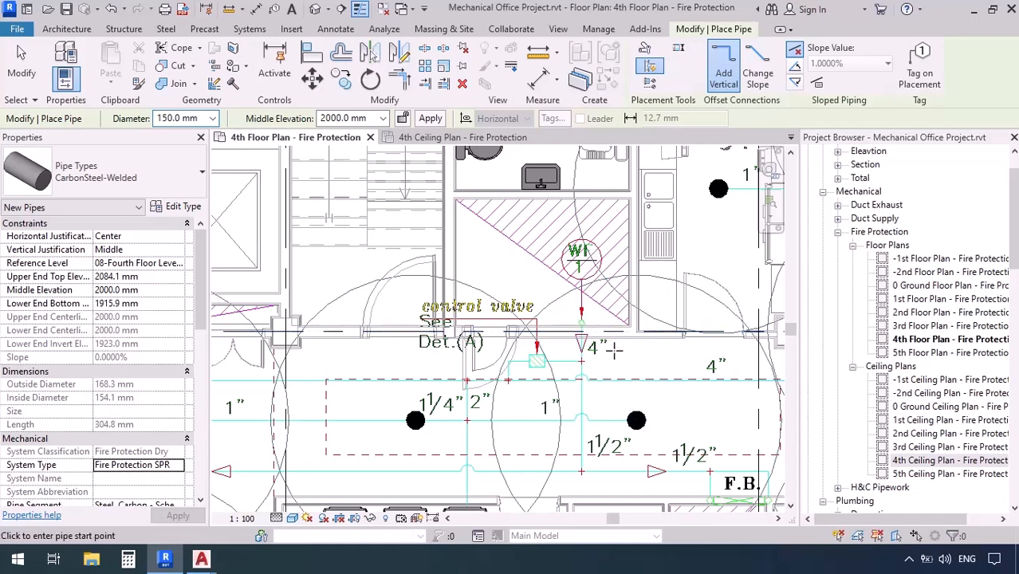
click(212, 118)
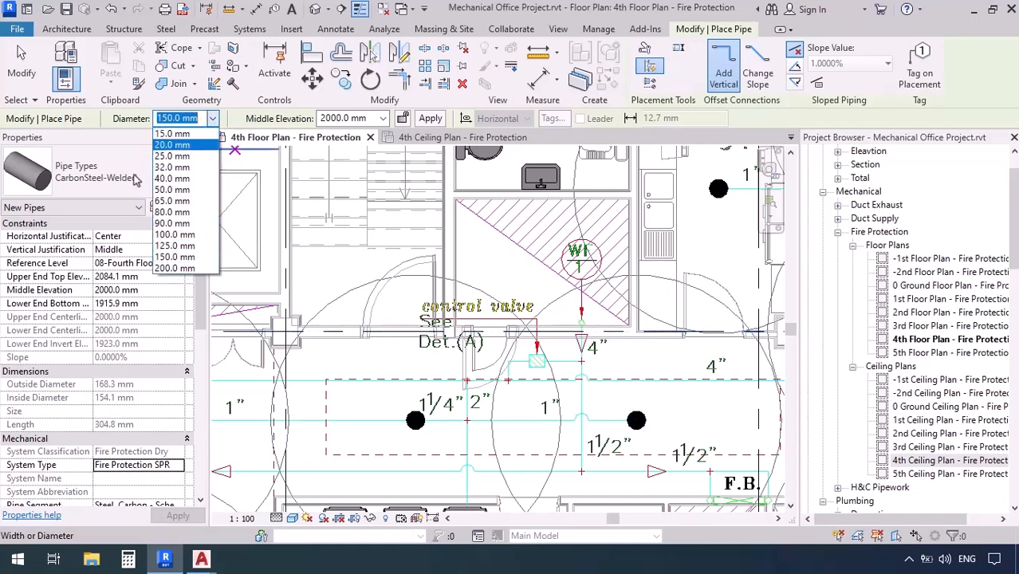
click(173, 235)
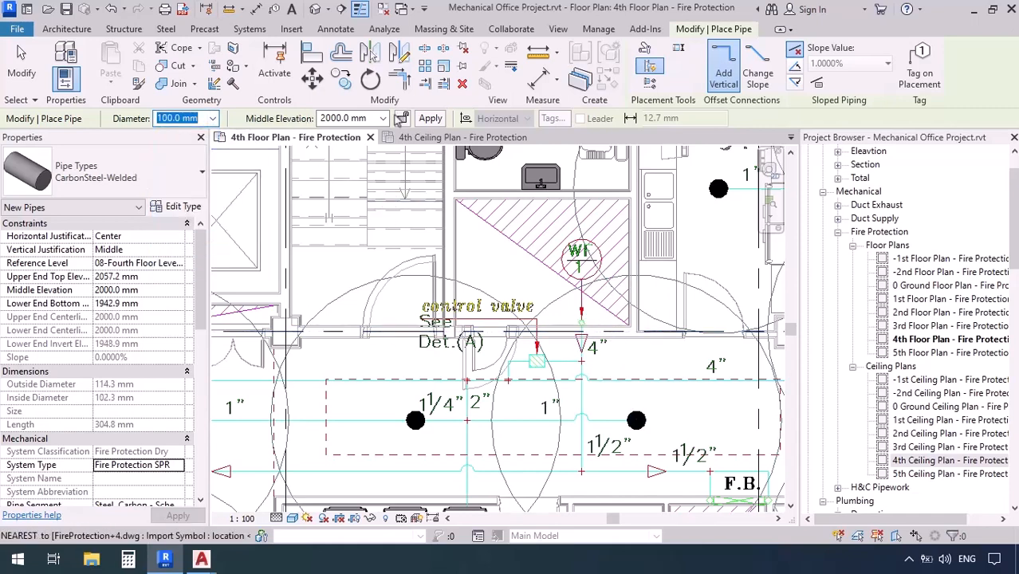
Draw a horizontal building section along the corridor just below the elevator and stair core, looking toward the core
scroll(612, 310, down, 3)
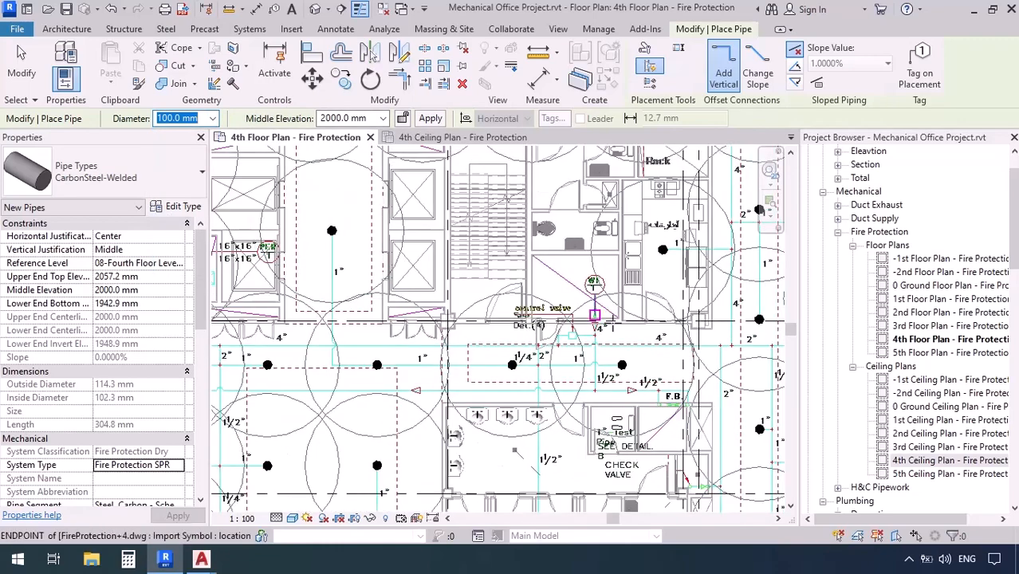
scroll(511, 363, down, 2)
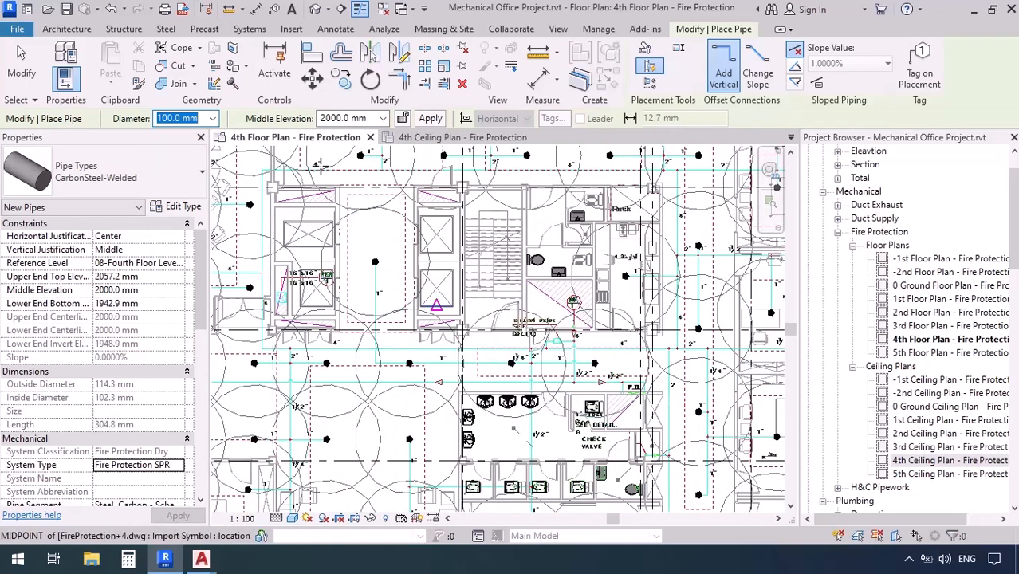
click(341, 9)
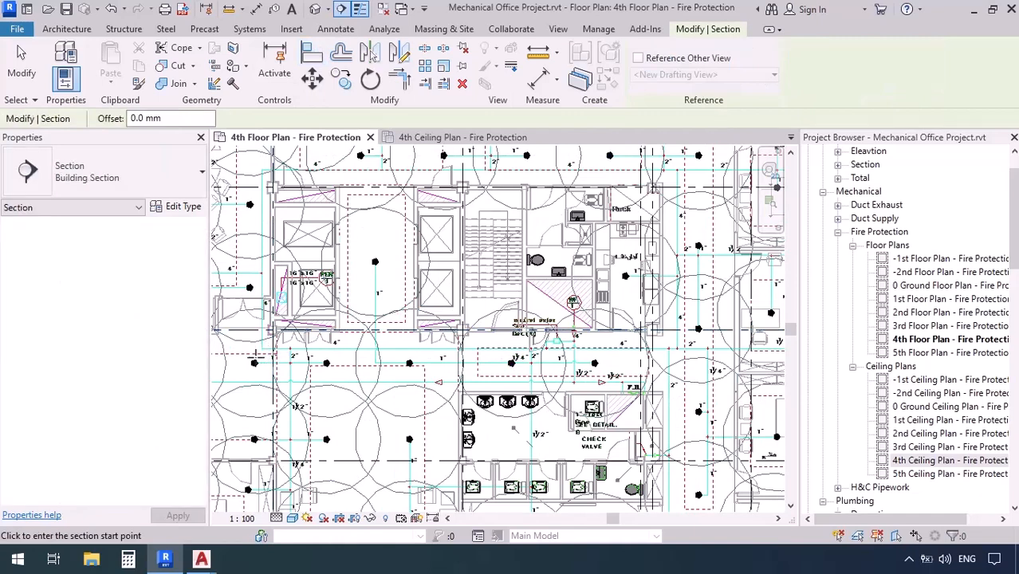
click(255, 353)
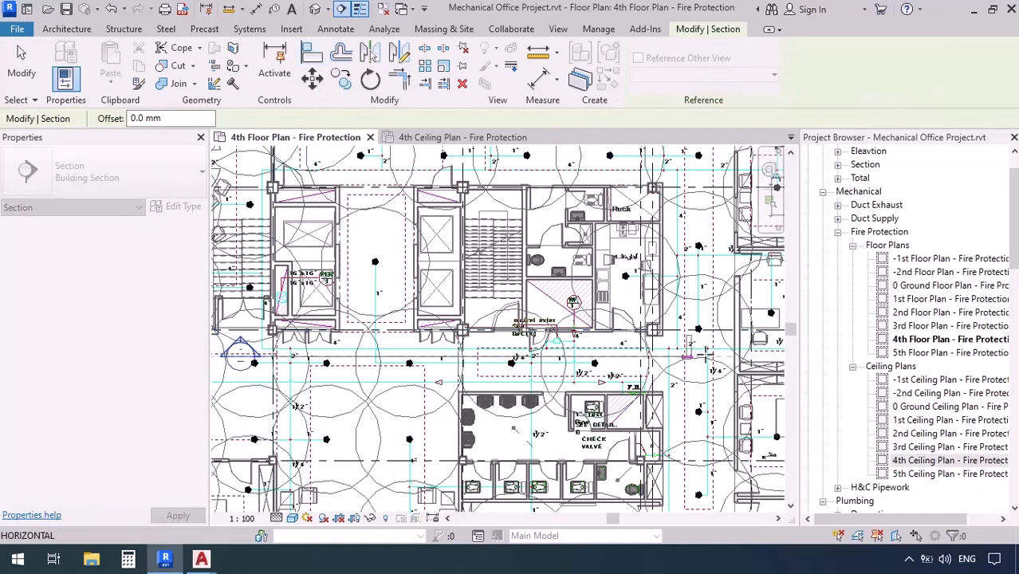
click(705, 357)
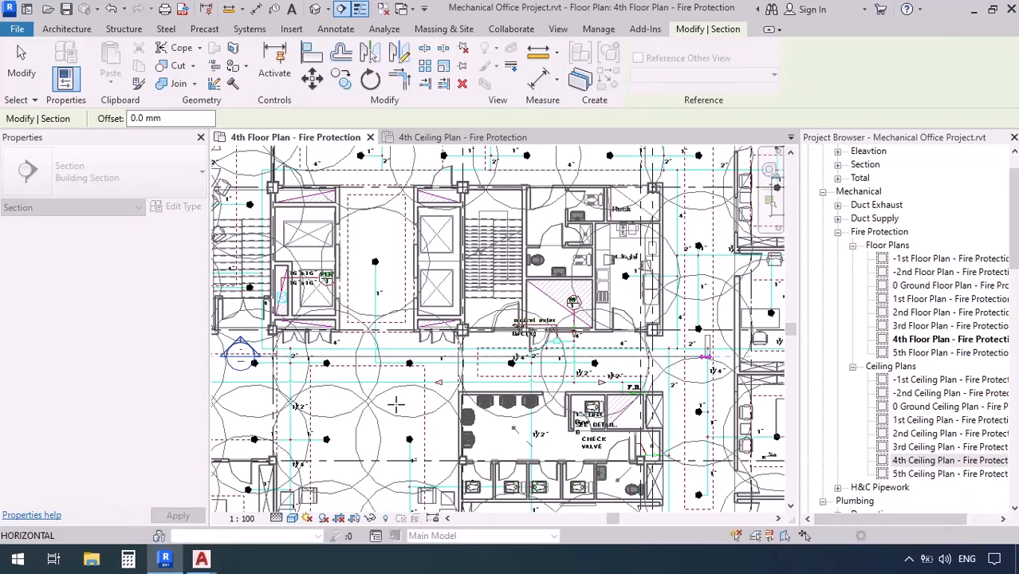
key(Escape)
Reduce the corridor section's far clip offset to about 596 mm and open its section view
scroll(410, 413, down, 3)
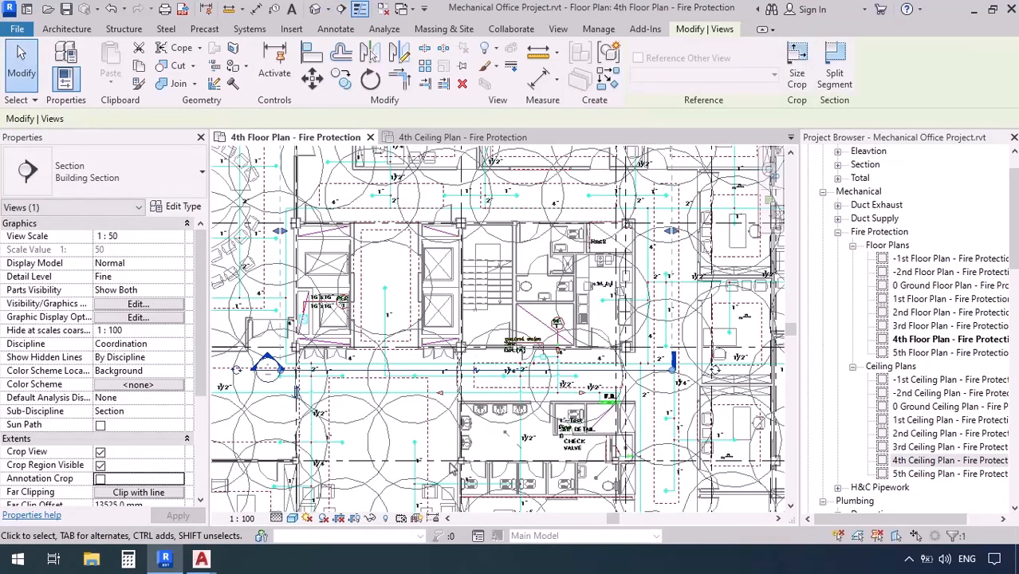
drag(470, 182, 459, 399)
scroll(456, 385, up, 3)
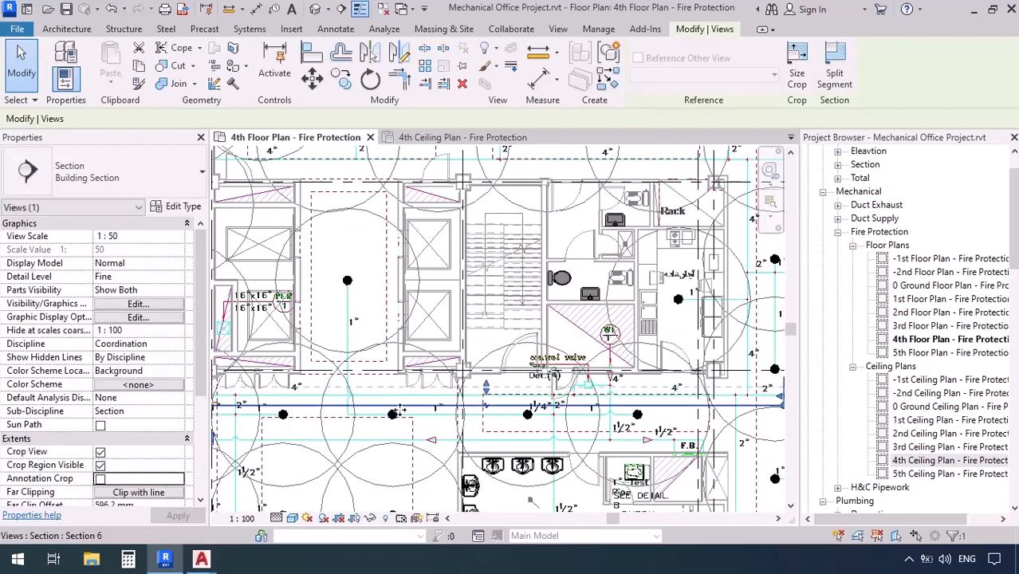
right_click(399, 409)
click(431, 217)
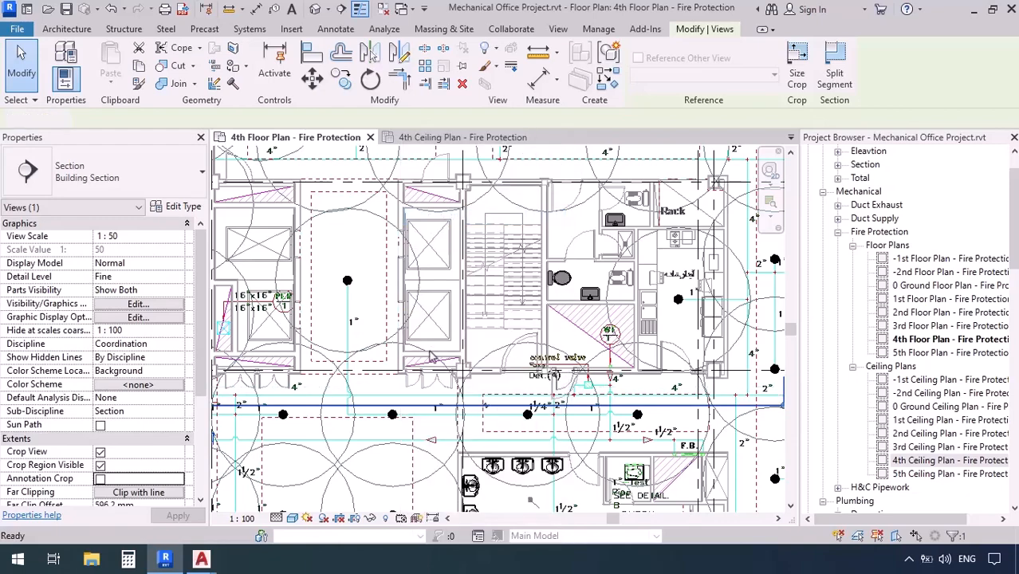
Place an aligned dimension in the corridor section from the underside of the deep steel beam's bottom flange to the Fourth Floor level
scroll(594, 303, up, 5)
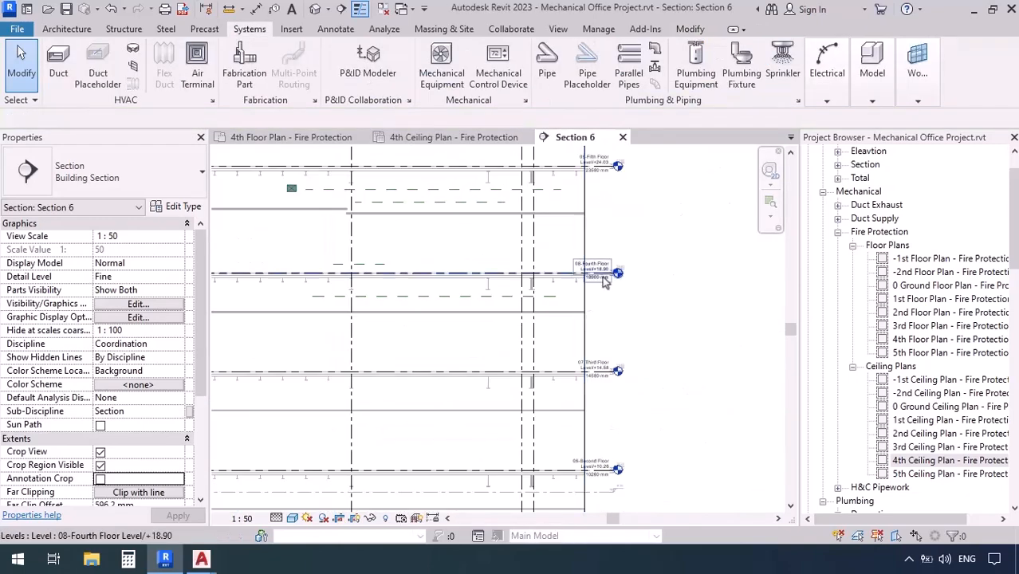
middle_drag(590, 325, 687, 426)
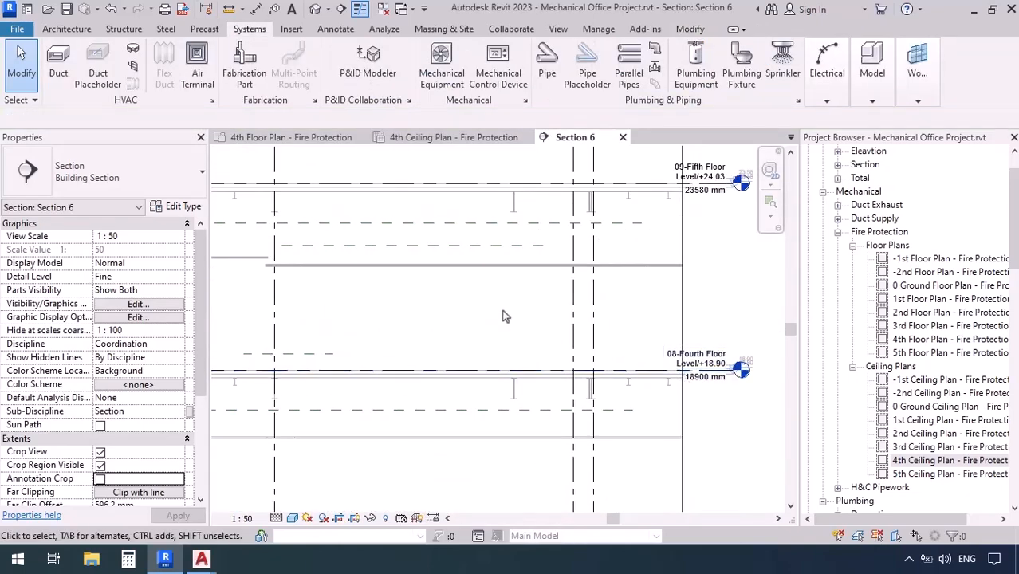
middle_drag(512, 317, 596, 303)
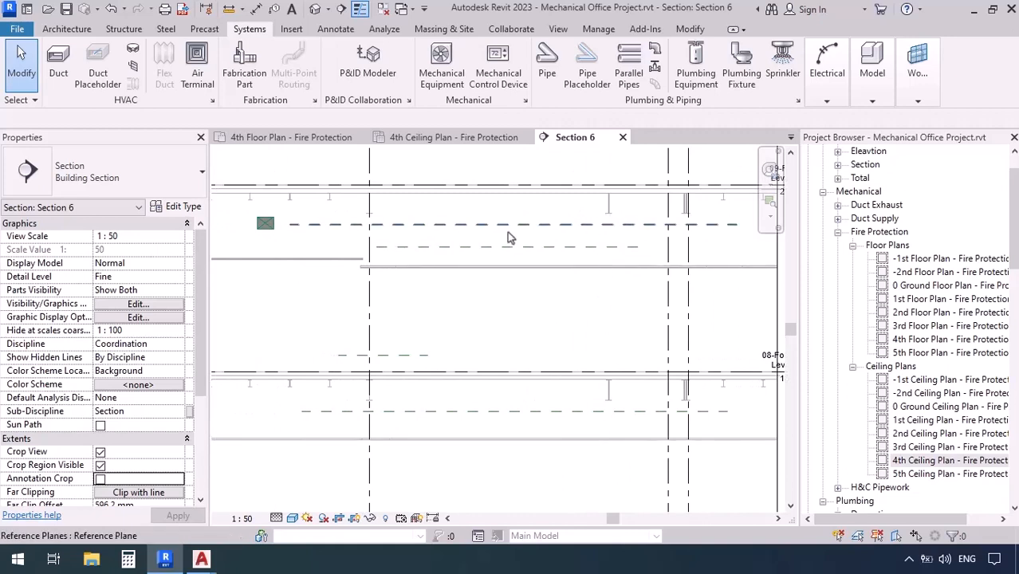
middle_drag(377, 217, 500, 263)
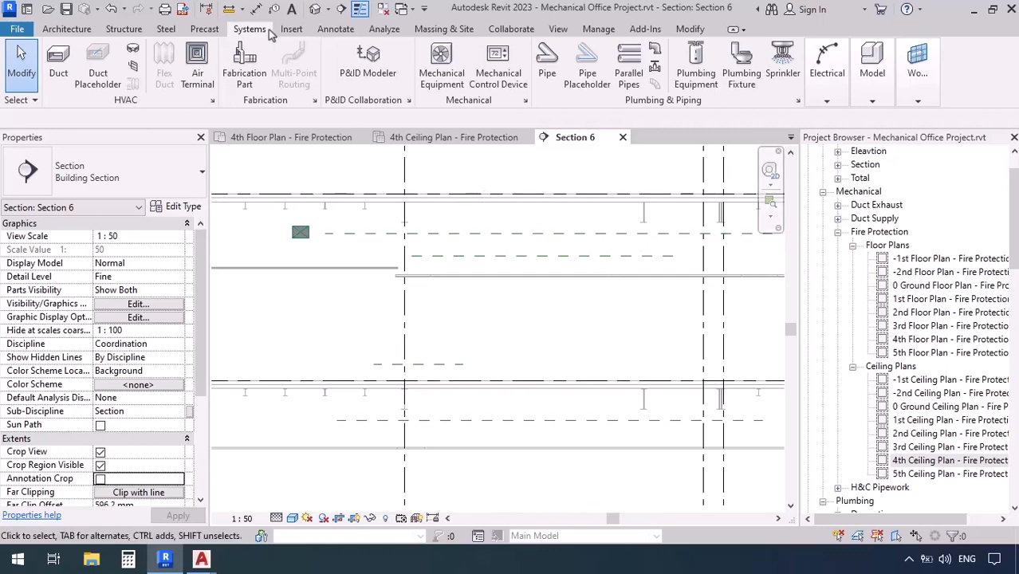
click(255, 10)
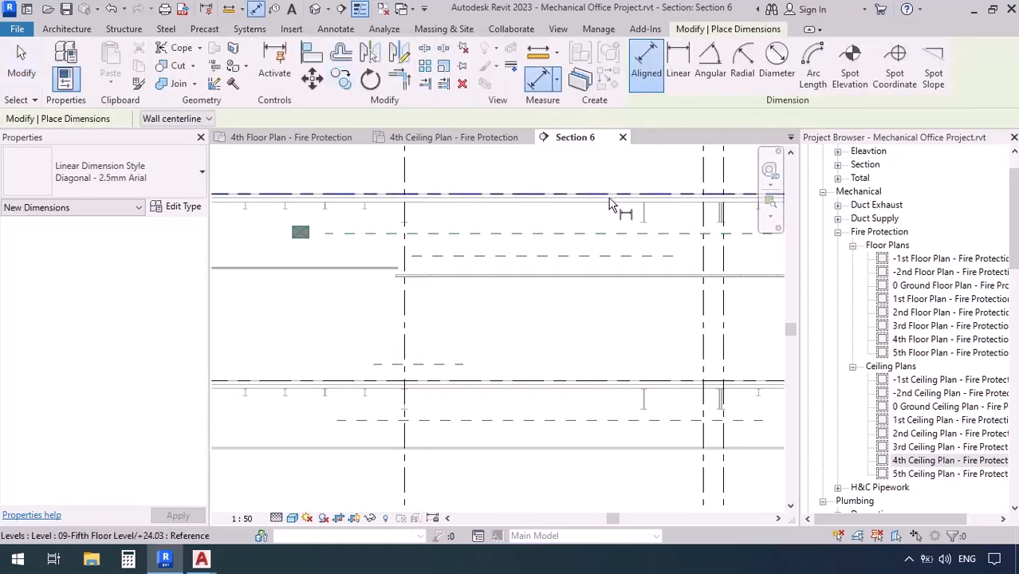
scroll(666, 241, up, 2)
scroll(666, 241, up, 3)
middle_drag(660, 234, 562, 344)
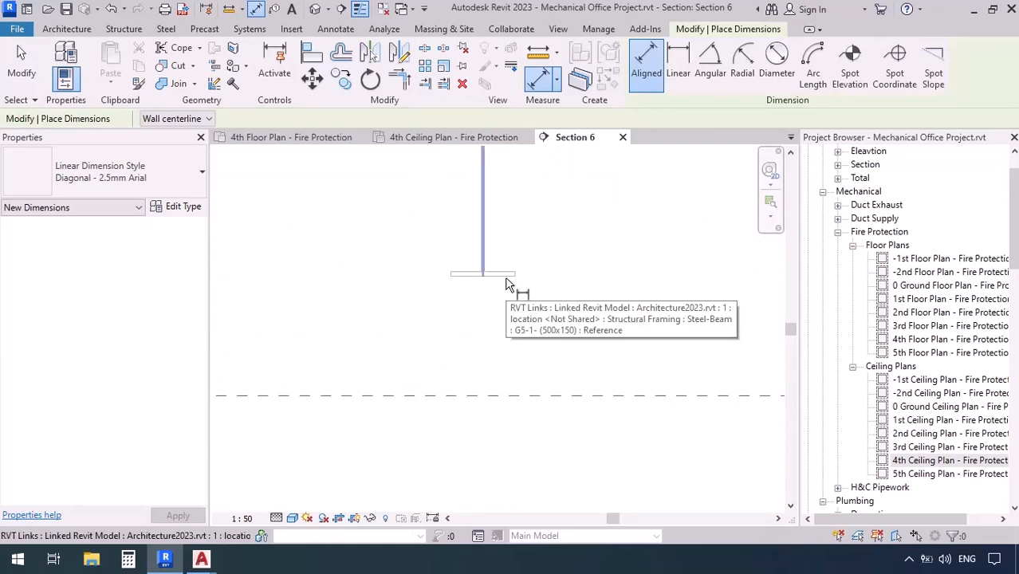
key(Tab)
key(Tab)
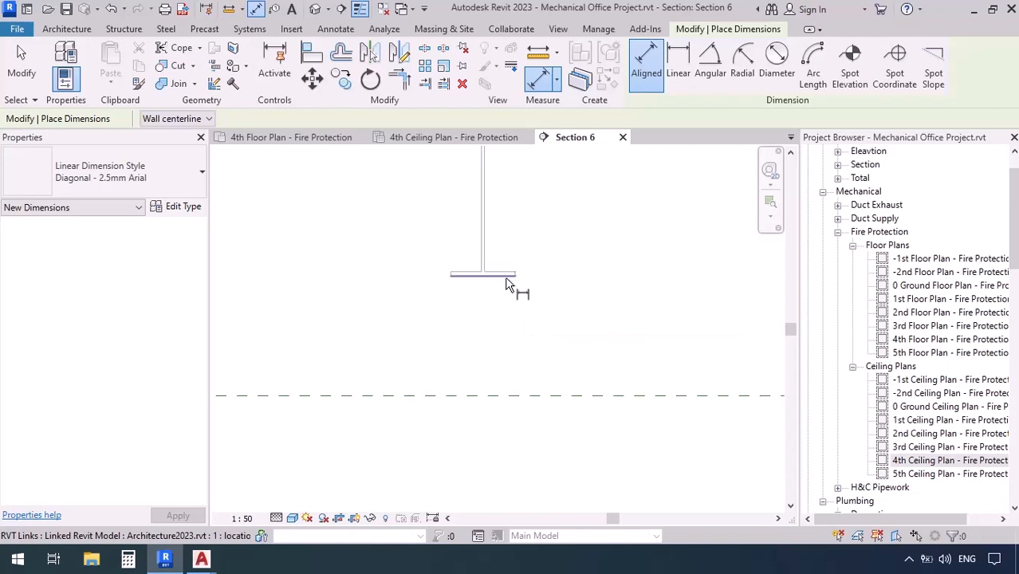
click(506, 285)
scroll(498, 258, down, 3)
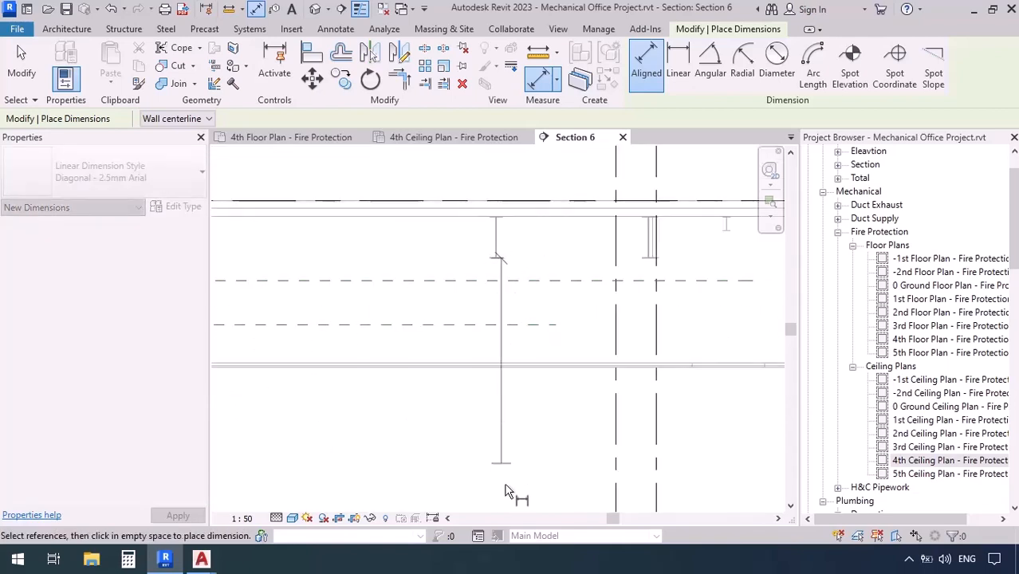
middle_drag(506, 488, 491, 222)
click(491, 308)
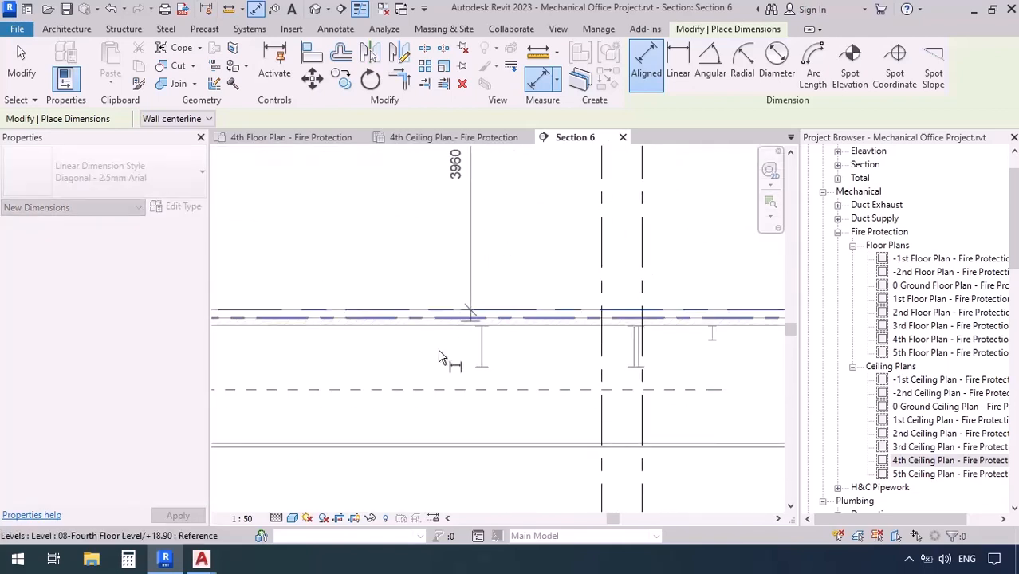
click(409, 414)
middle_drag(334, 301, 353, 379)
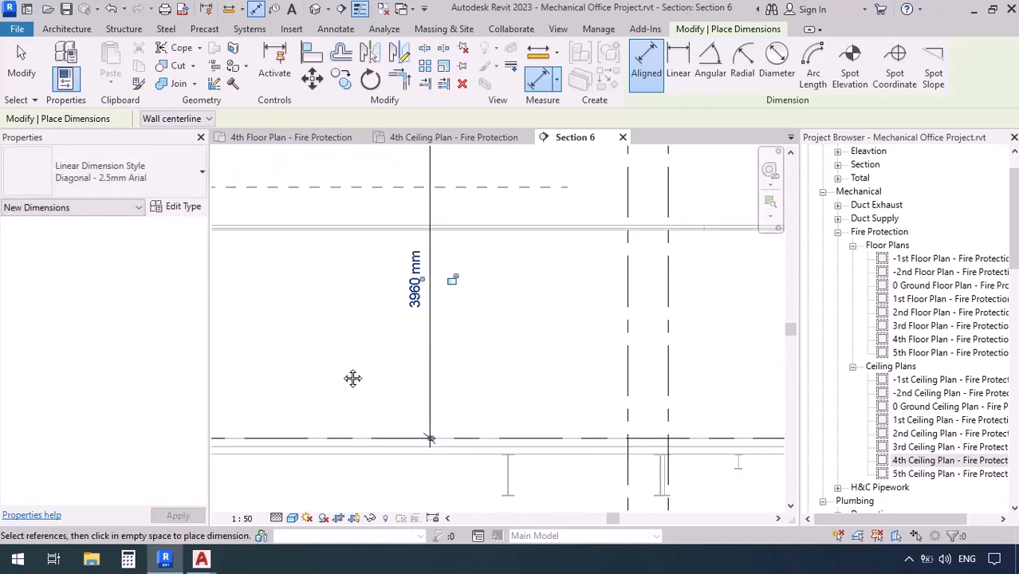
Return to the 4th floor fire protection plan and start a new pipe with a middle elevation of 3900 mm
click(294, 137)
key(p)
key(i)
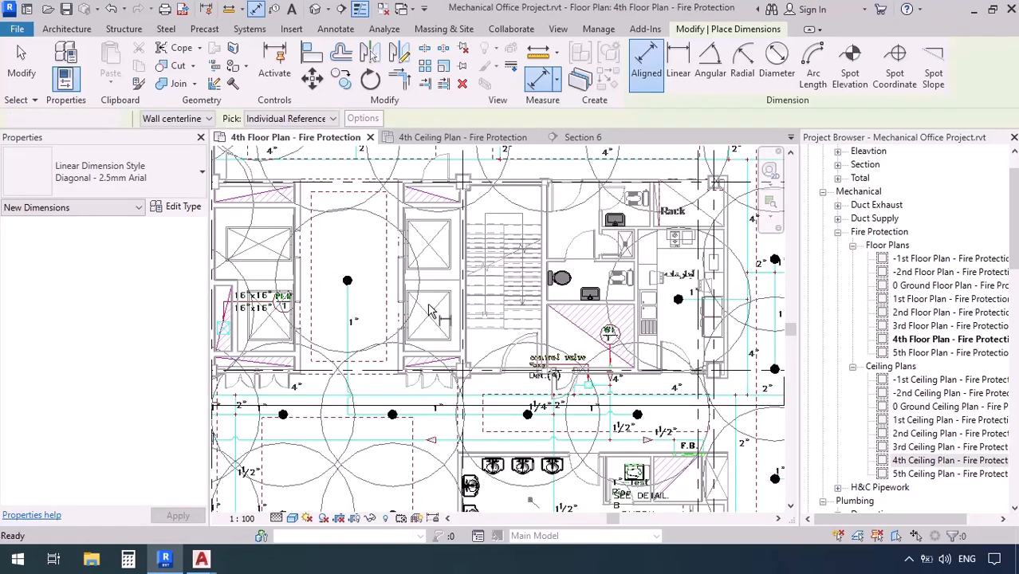
click(343, 118)
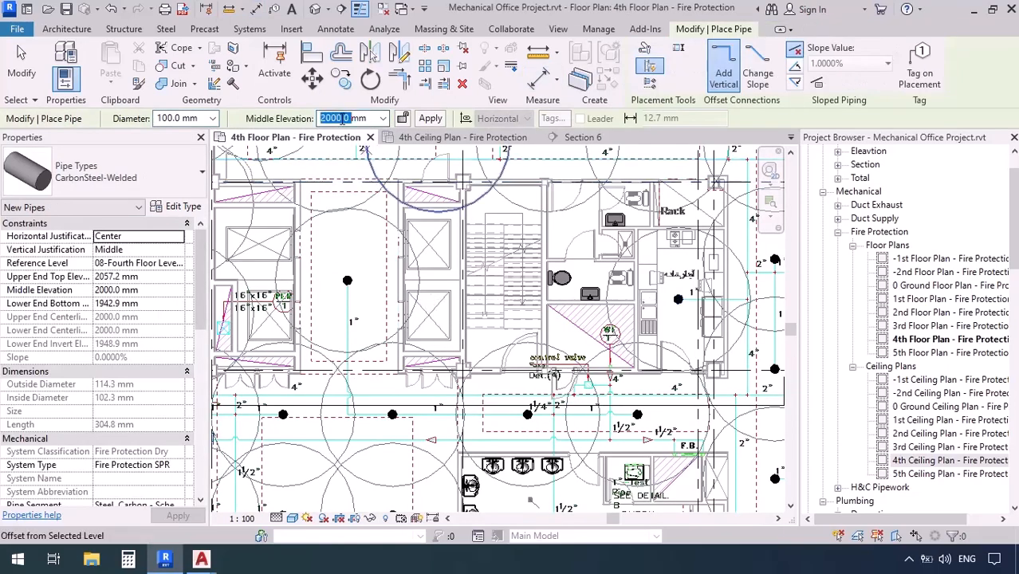
text(3900)
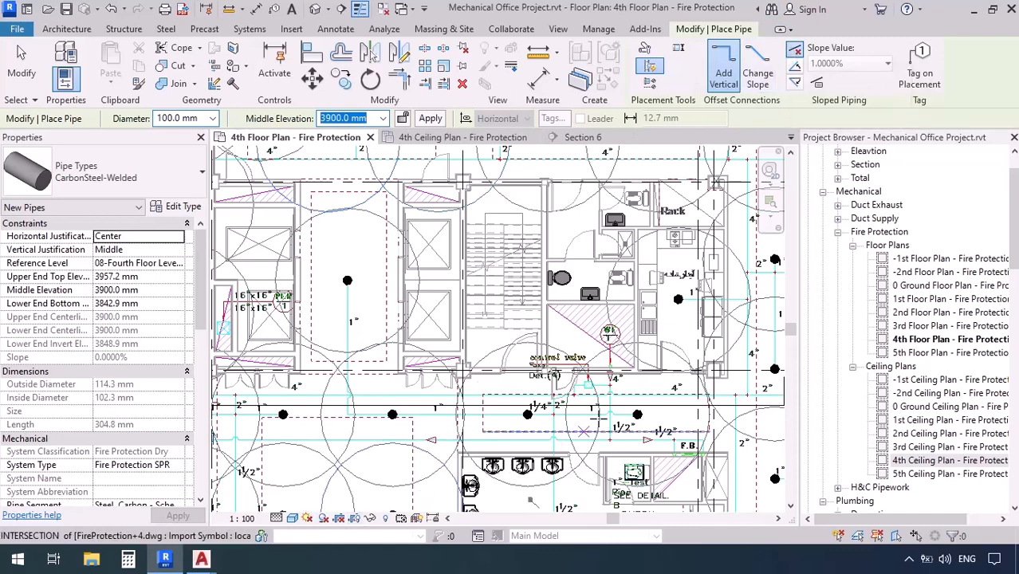
Draw the 100 mm pipe from the WF-1 riser through the control valve and down to the corridor main line
scroll(598, 410, up, 3)
scroll(598, 354, up, 5)
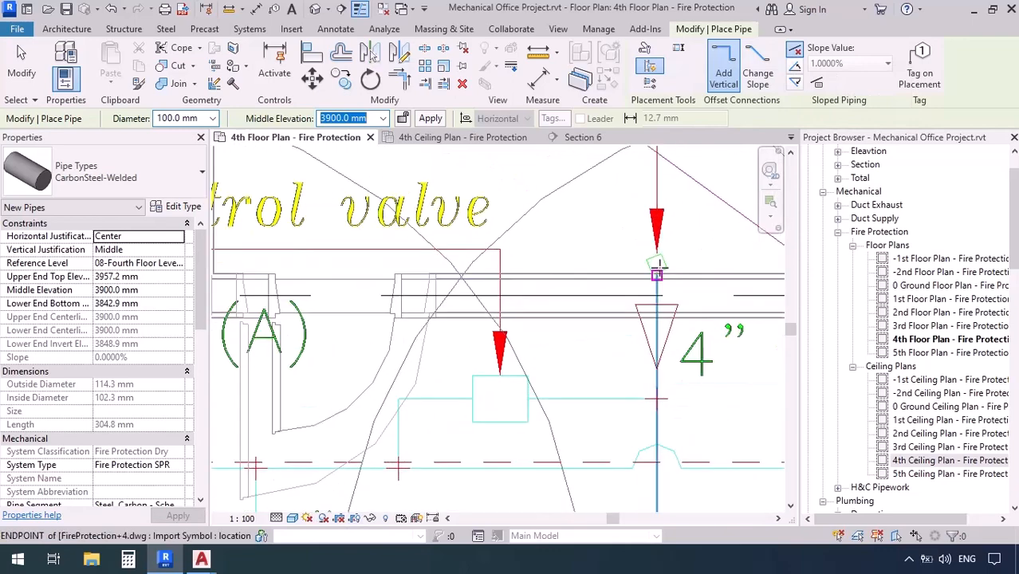
click(656, 275)
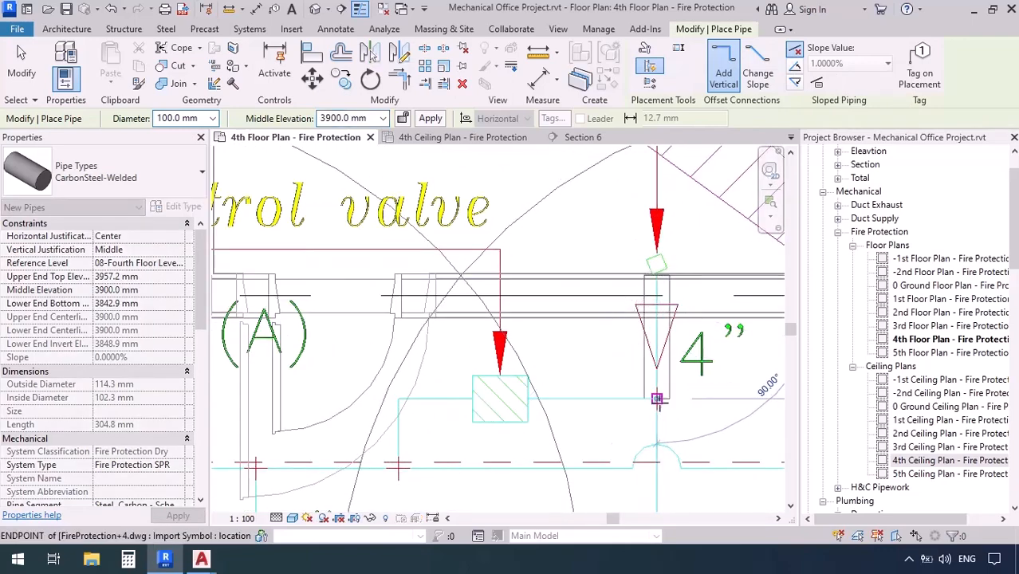
scroll(565, 413, down, 2)
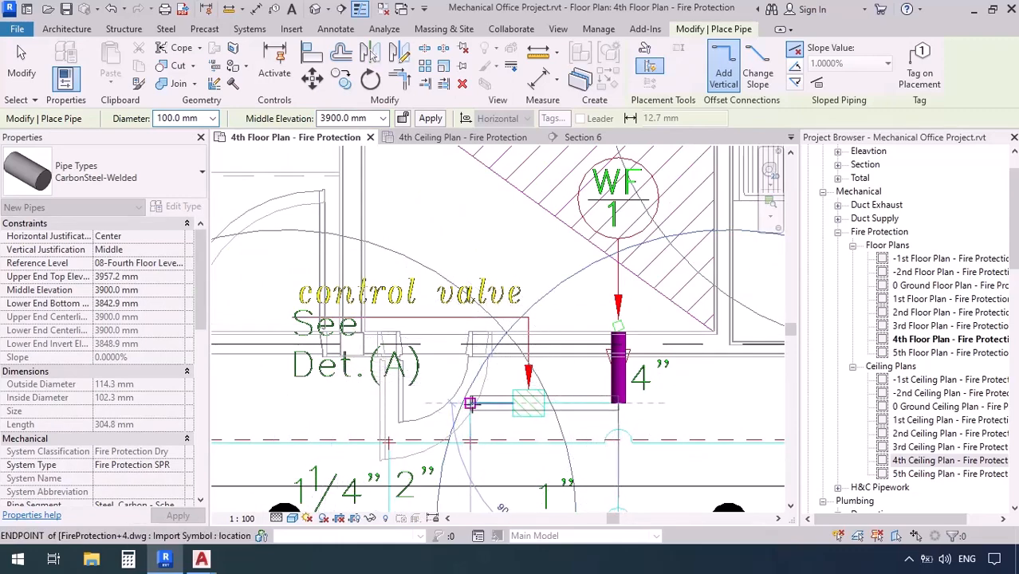
click(471, 403)
scroll(471, 435, up, 4)
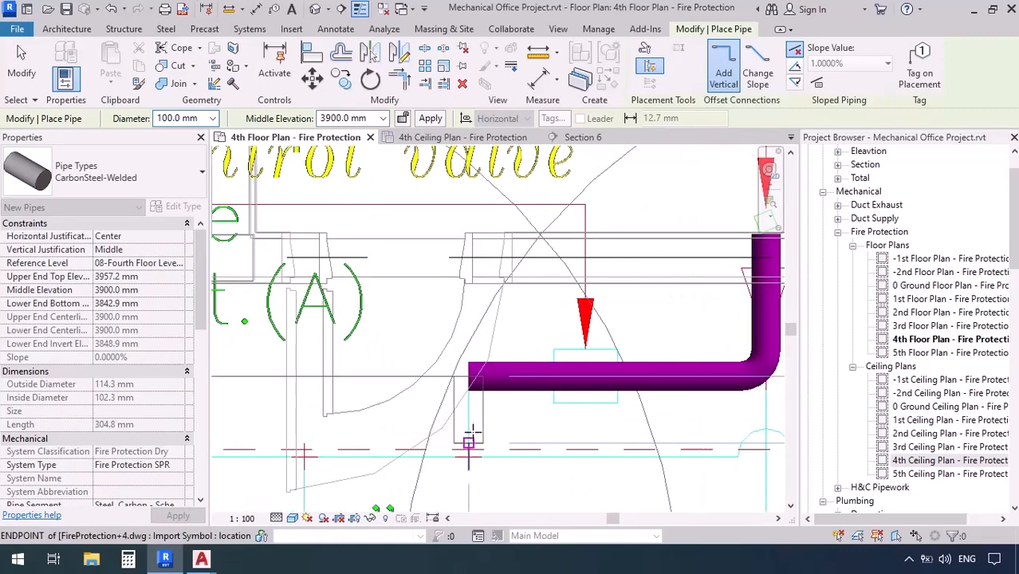
click(468, 466)
scroll(470, 467, down, 8)
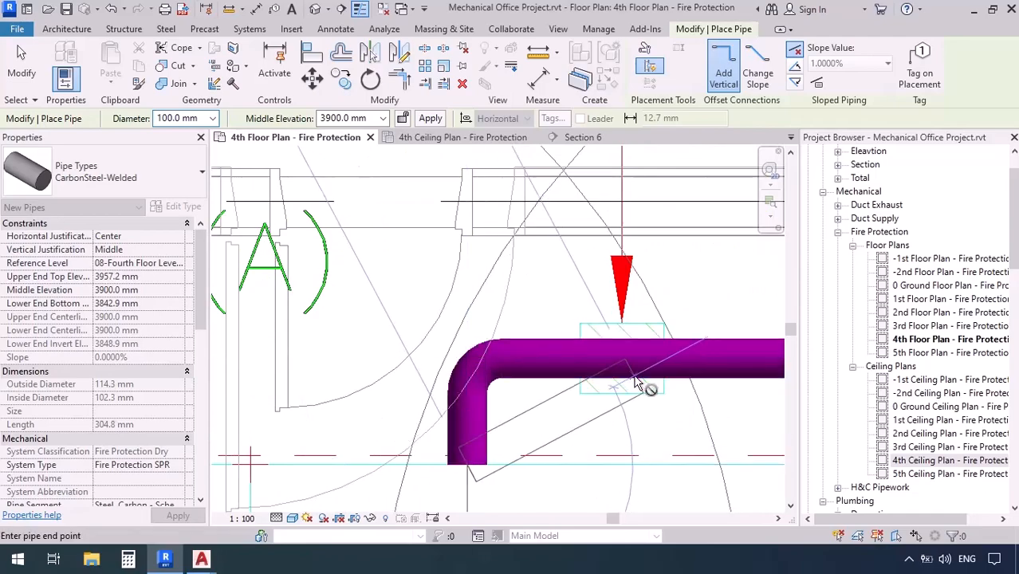
Continue the 100 mm main west along the corridor past the elevators, and north to the core's northwest corner, tracing the DWG line
middle_drag(279, 387, 580, 391)
scroll(517, 378, up, 5)
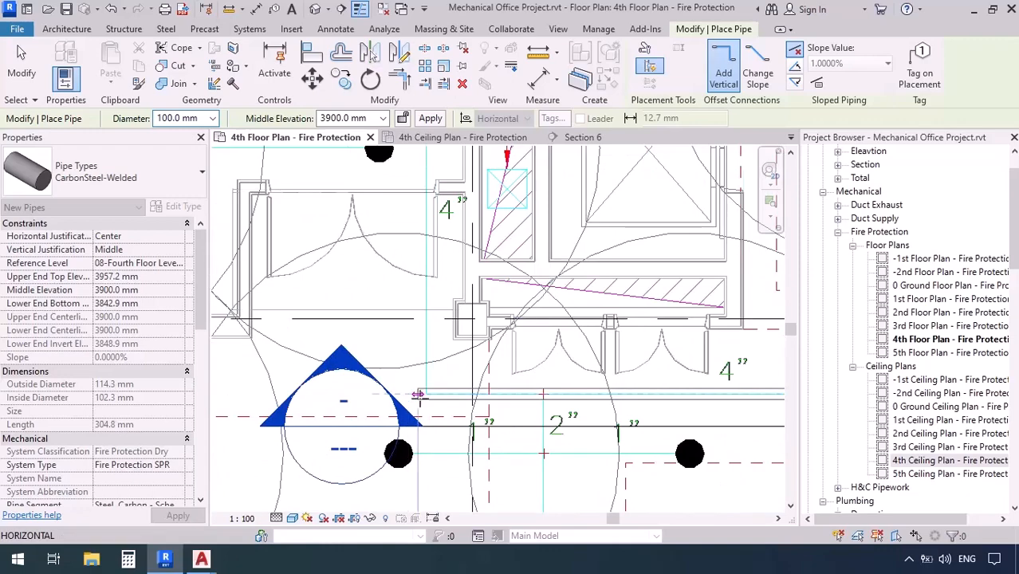
click(425, 394)
scroll(407, 443, down, 3)
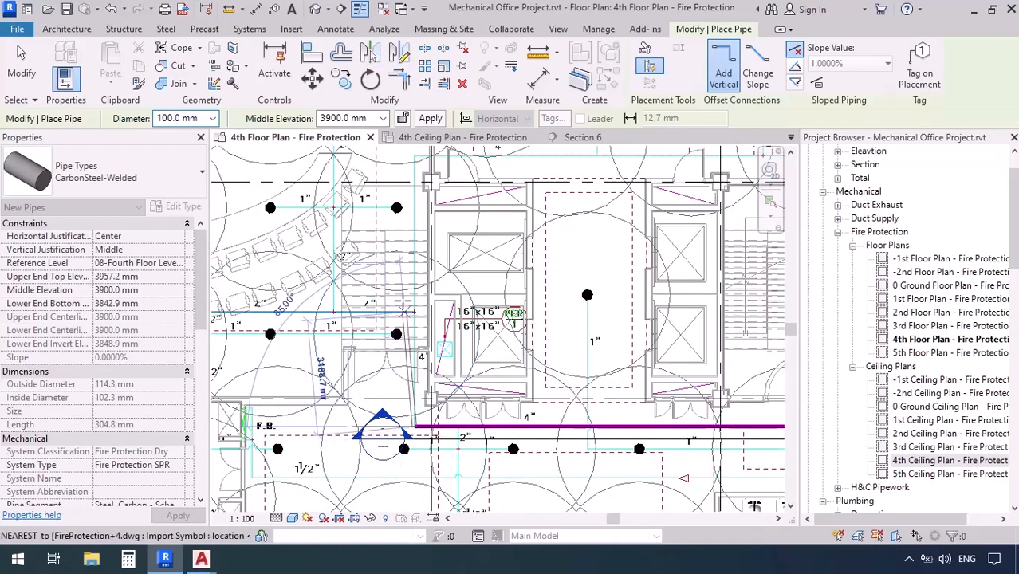
mouse_move(405, 290)
middle_down()
mouse_move(400, 364)
mouse_move(357, 492)
middle_up()
scroll(371, 360, up, 3)
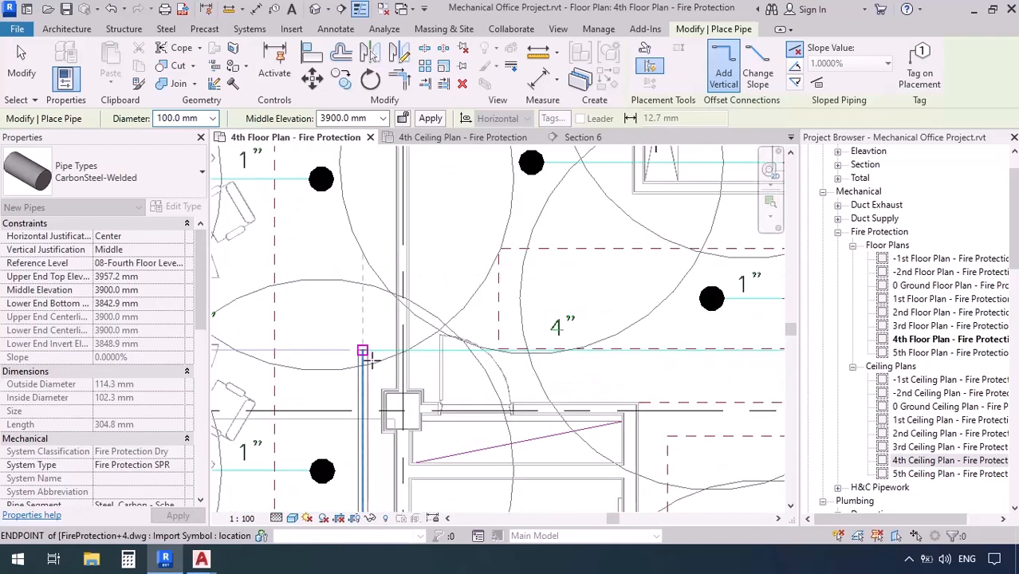
click(363, 350)
scroll(285, 355, down, 3)
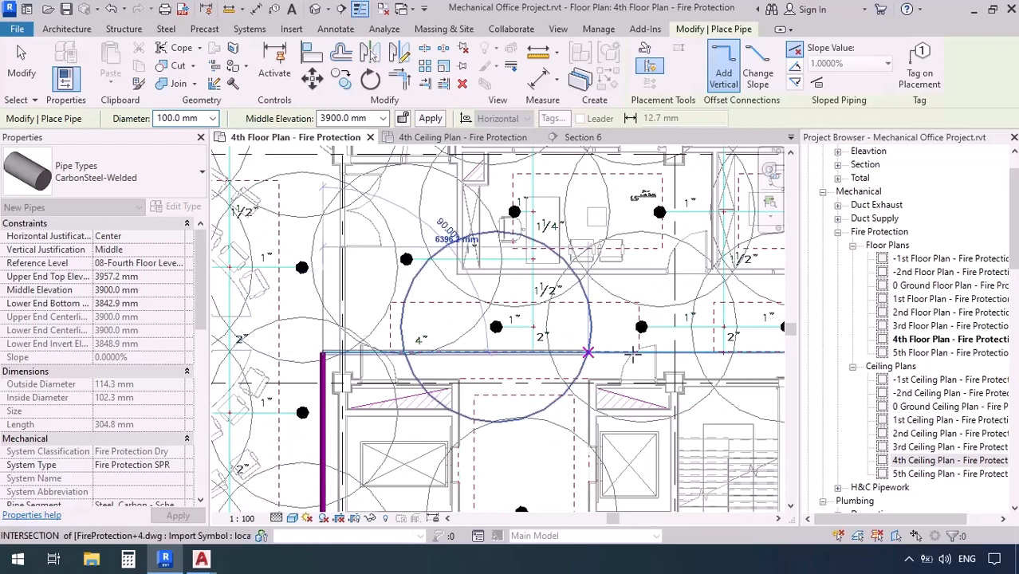
Extend the 100 mm main east along the north side of the core to the 4" line's corner beyond the Rack room
middle_drag(647, 354, 181, 354)
middle_drag(622, 372, 469, 332)
scroll(491, 304, up, 5)
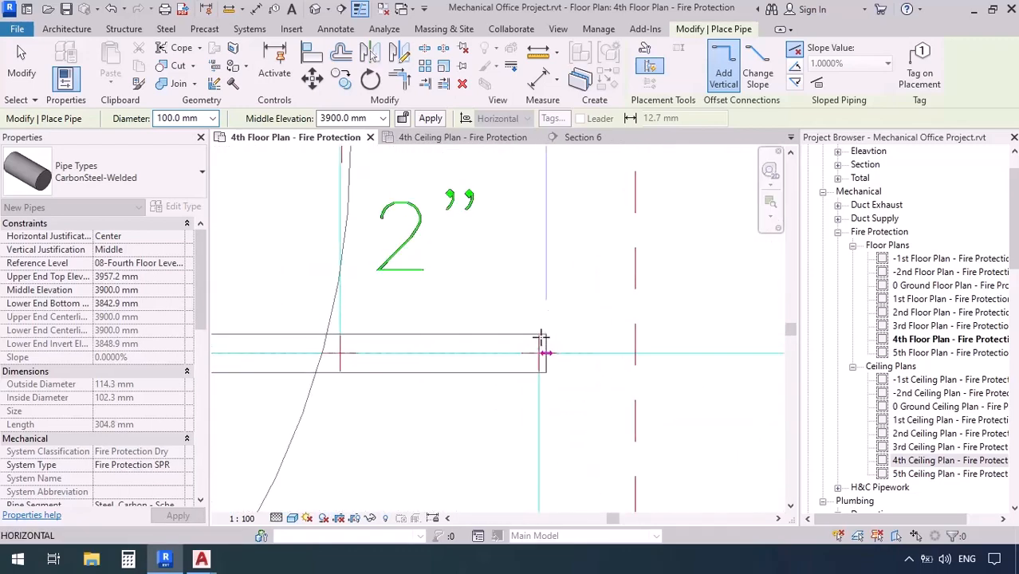
click(539, 353)
scroll(536, 275, down, 5)
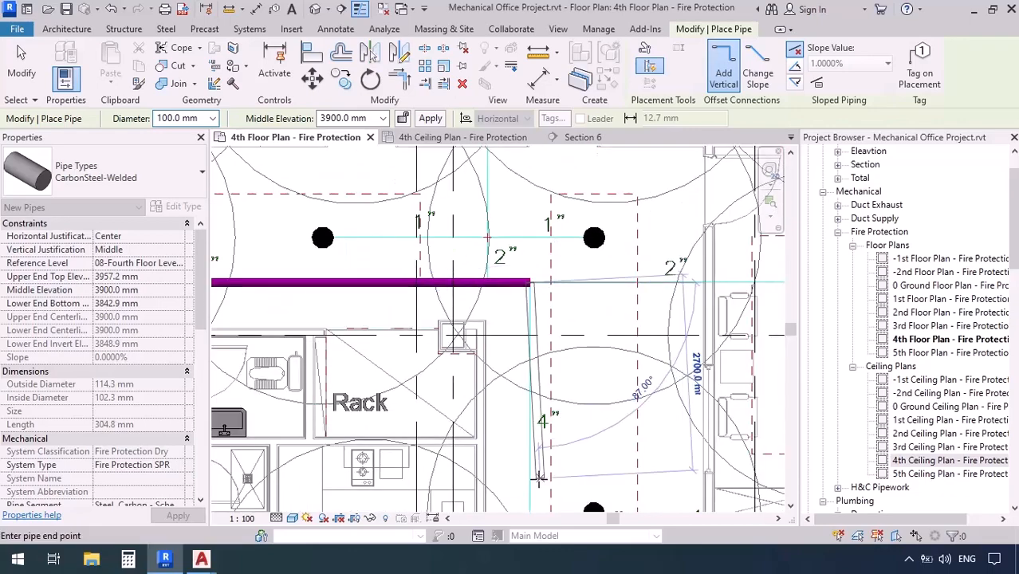
Run the main south along the core's east side and west along the corridor, ending just short of the control valve branch elbow
middle_drag(540, 480, 539, 209)
scroll(572, 372, up, 6)
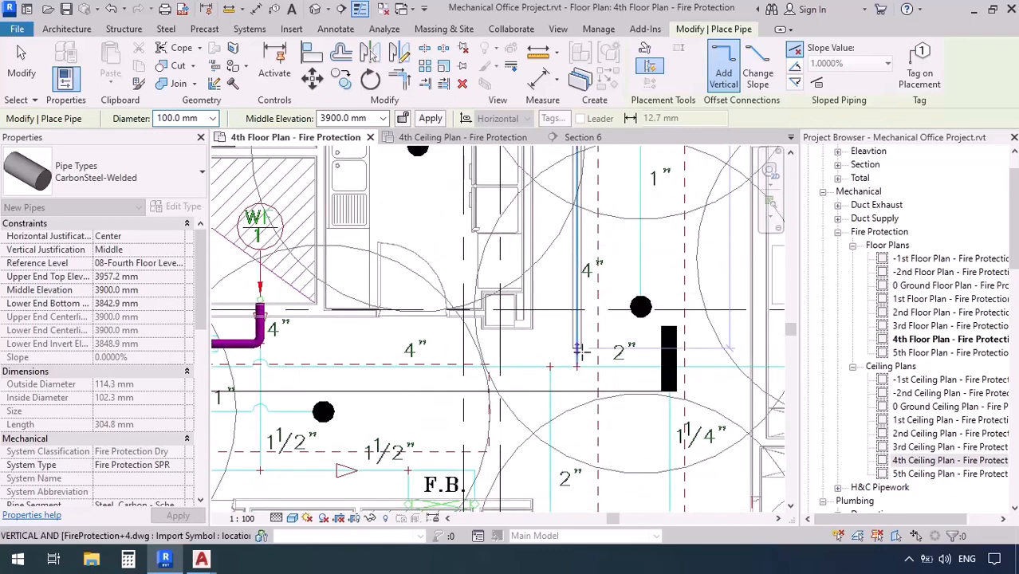
scroll(571, 372, up, 2)
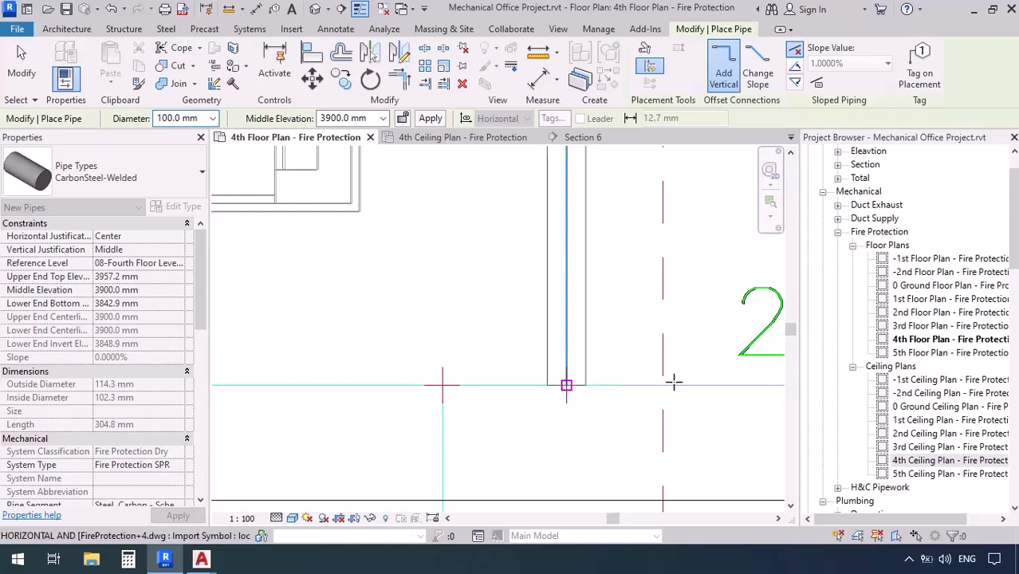
scroll(673, 382, down, 4)
scroll(360, 384, up, 3)
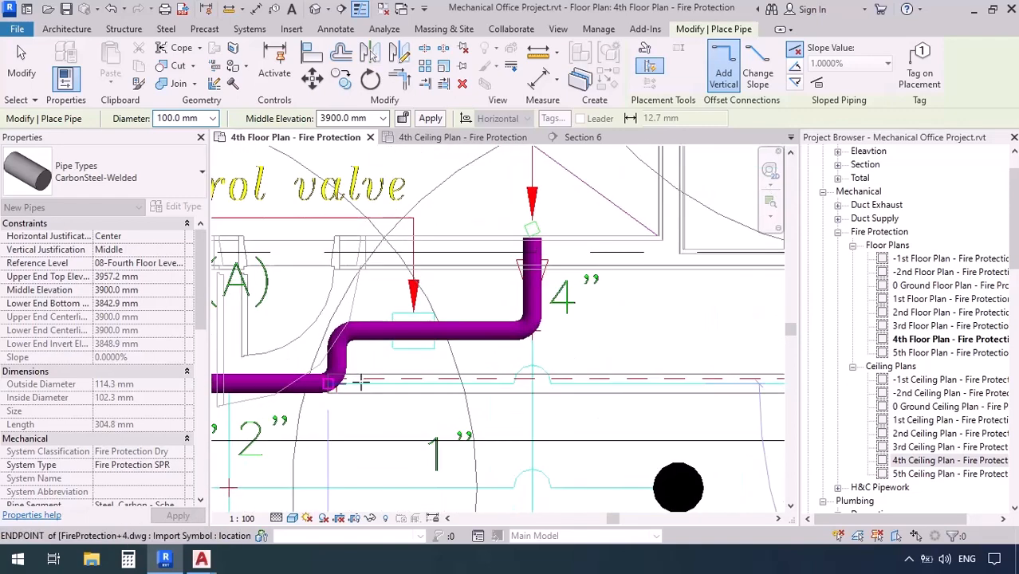
scroll(360, 384, up, 2)
click(399, 385)
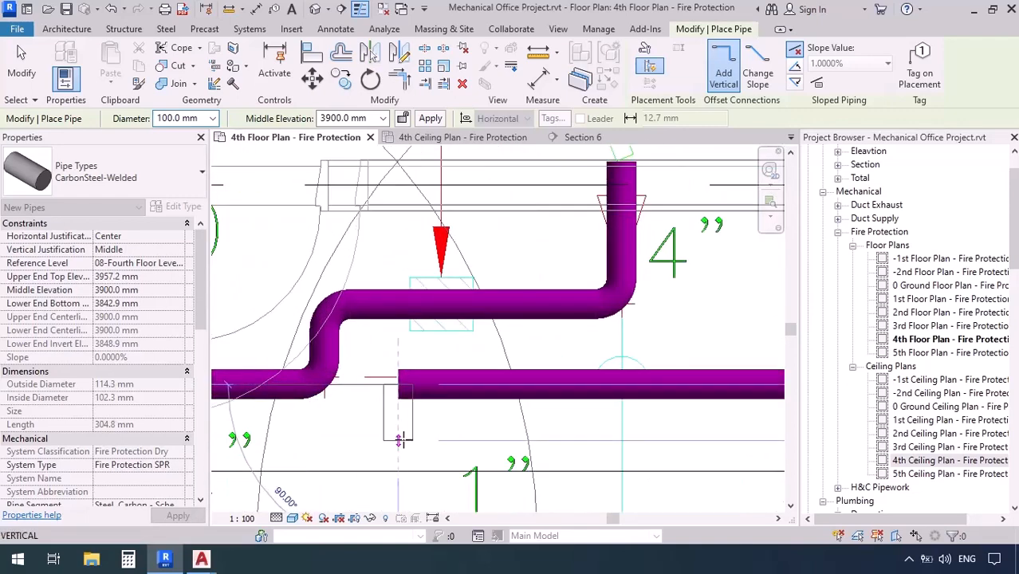
key(Escape)
key(Escape)
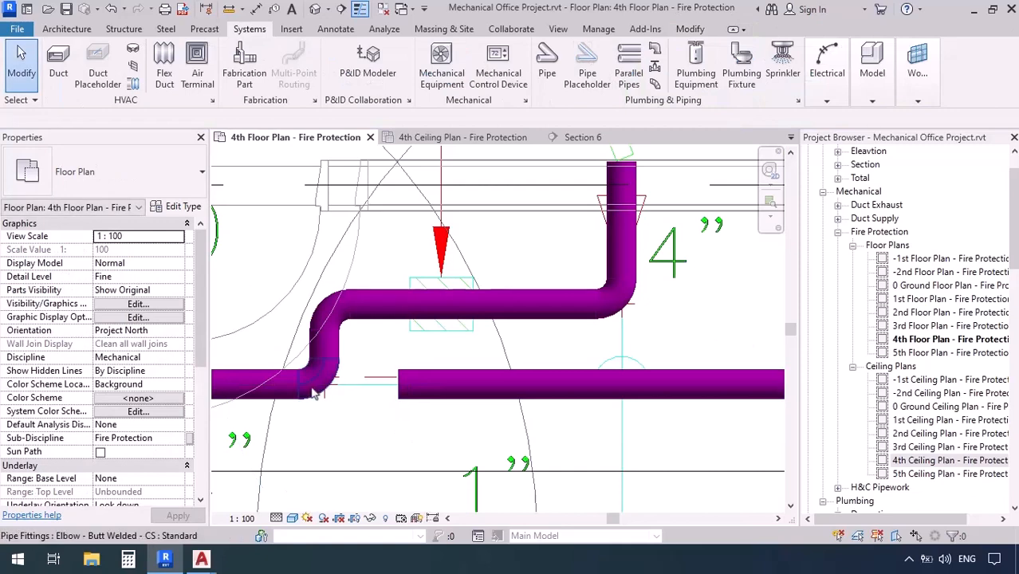
Convert the elbow below the control valve into a tee and join the open end of the corridor main to it
click(317, 413)
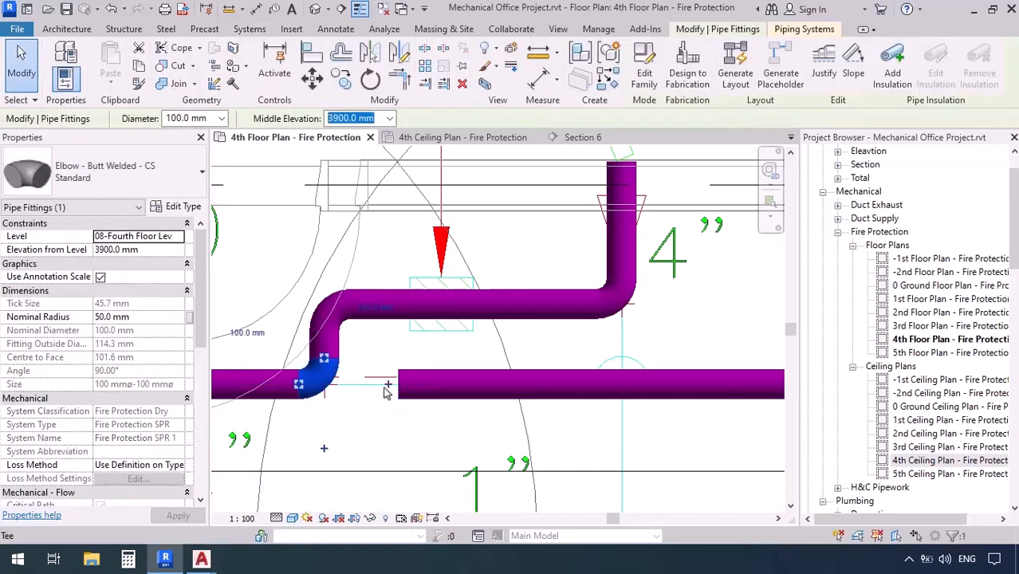
key(Delete)
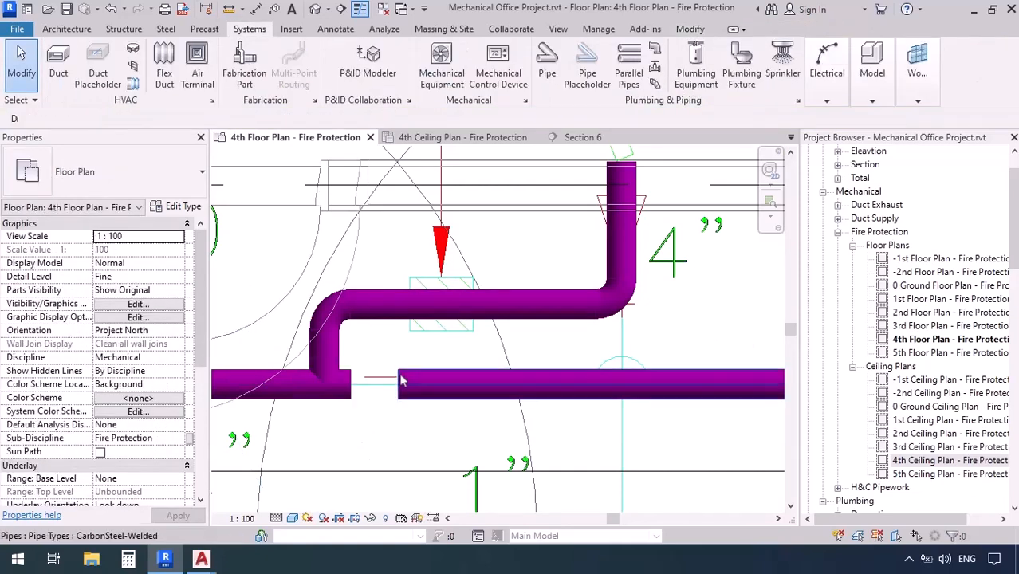
click(398, 389)
drag(398, 385, 351, 385)
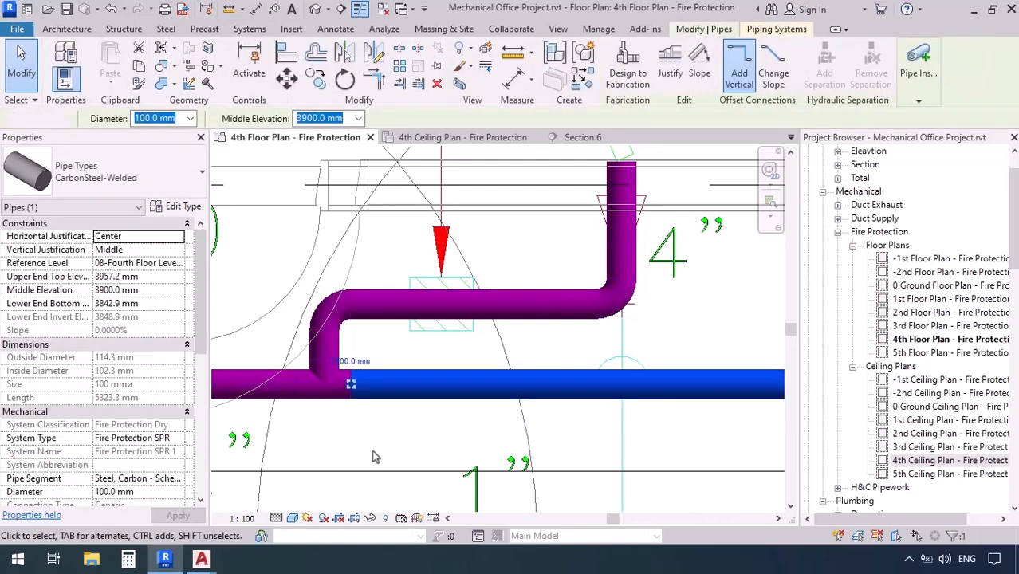
click(375, 452)
Review the closed main loop in plan and examine the pipe's clearance below the steel beams in the corridor section
scroll(498, 408, down, 5)
scroll(560, 401, down, 5)
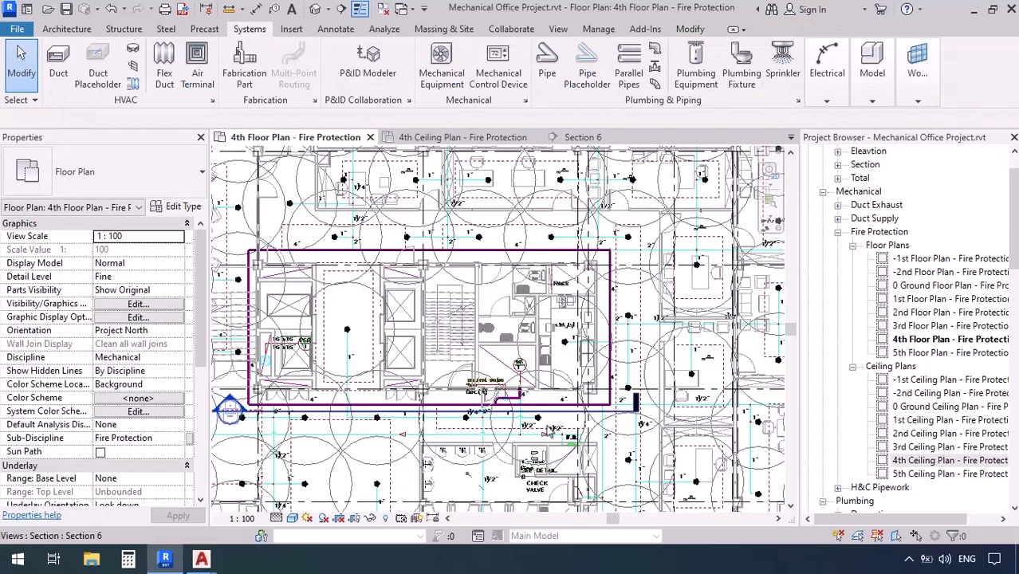
middle_drag(375, 418, 427, 431)
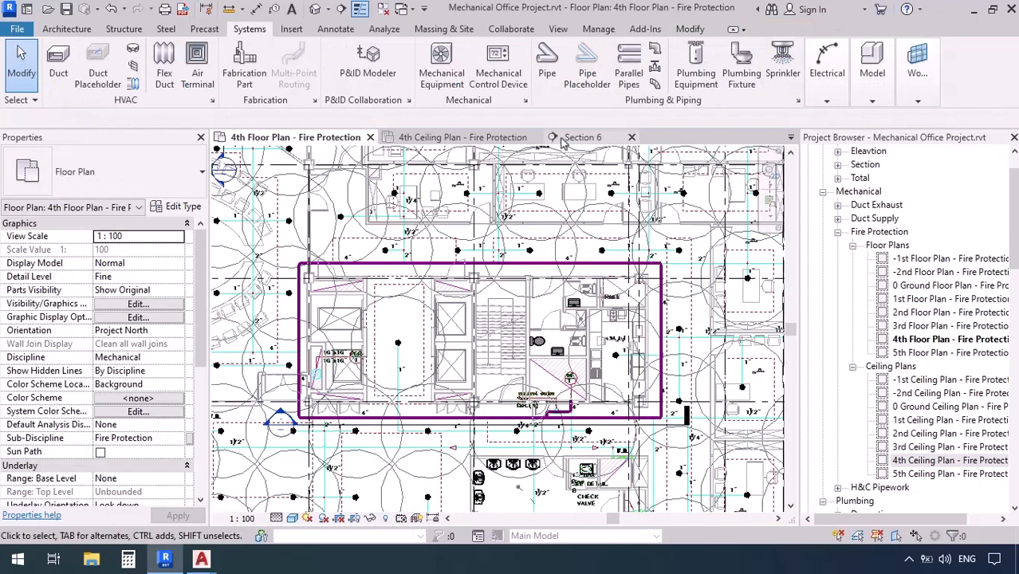
click(576, 137)
scroll(388, 319, down, 3)
scroll(548, 199, up, 13)
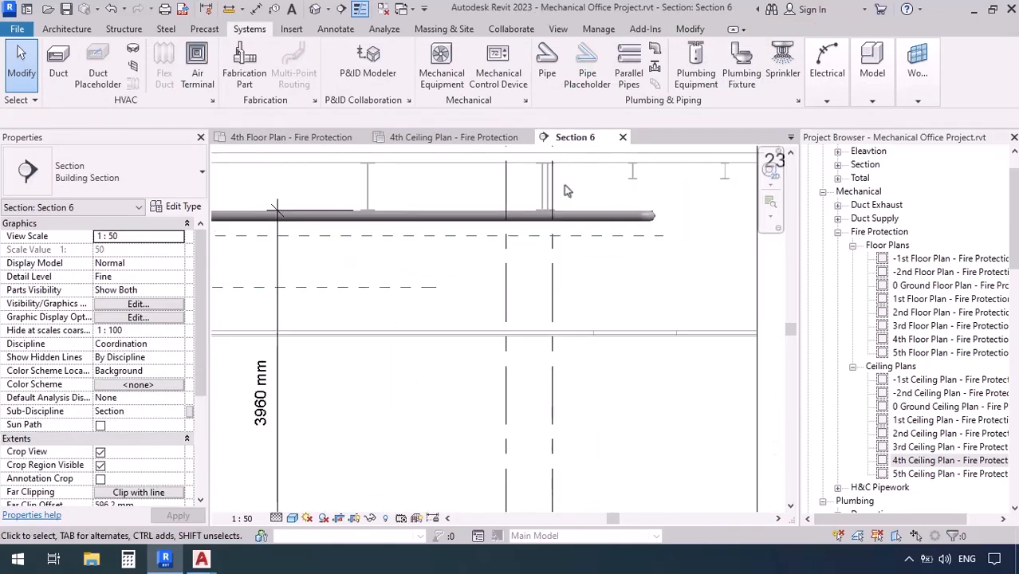
Examine the main along the corridor section for clearance below the beams and for any duct it runs into
scroll(517, 274, up, 5)
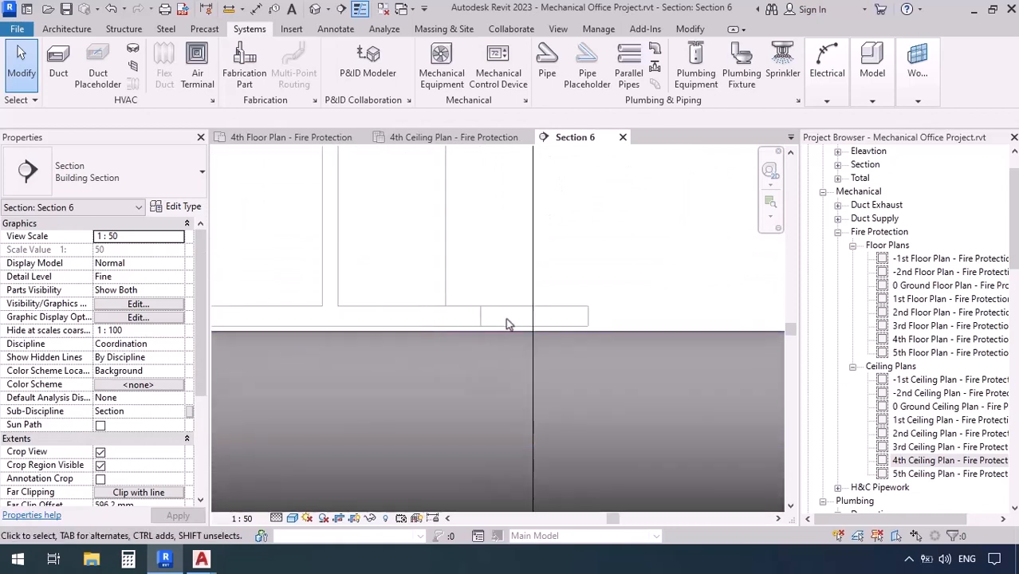
scroll(675, 254, down, 10)
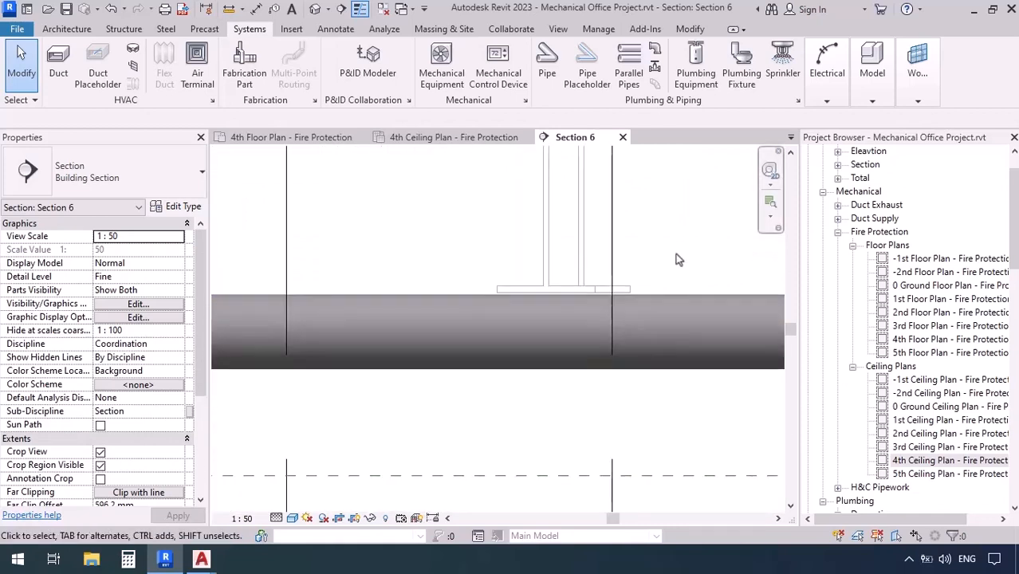
middle_drag(337, 330, 632, 332)
scroll(625, 259, up, 5)
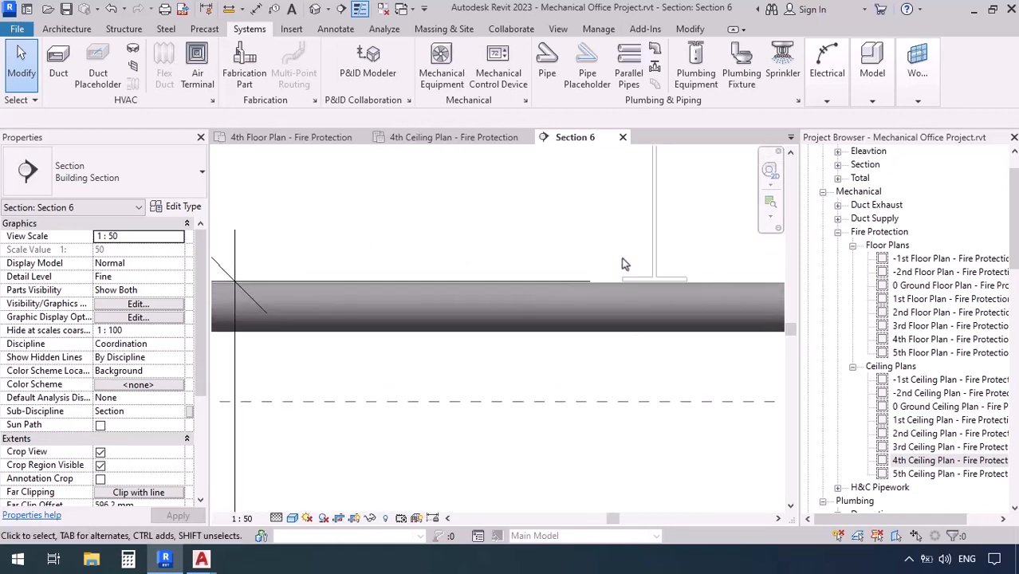
scroll(698, 290, down, 7)
scroll(699, 295, down, 3)
middle_drag(400, 328, 576, 310)
middle_drag(396, 302, 530, 316)
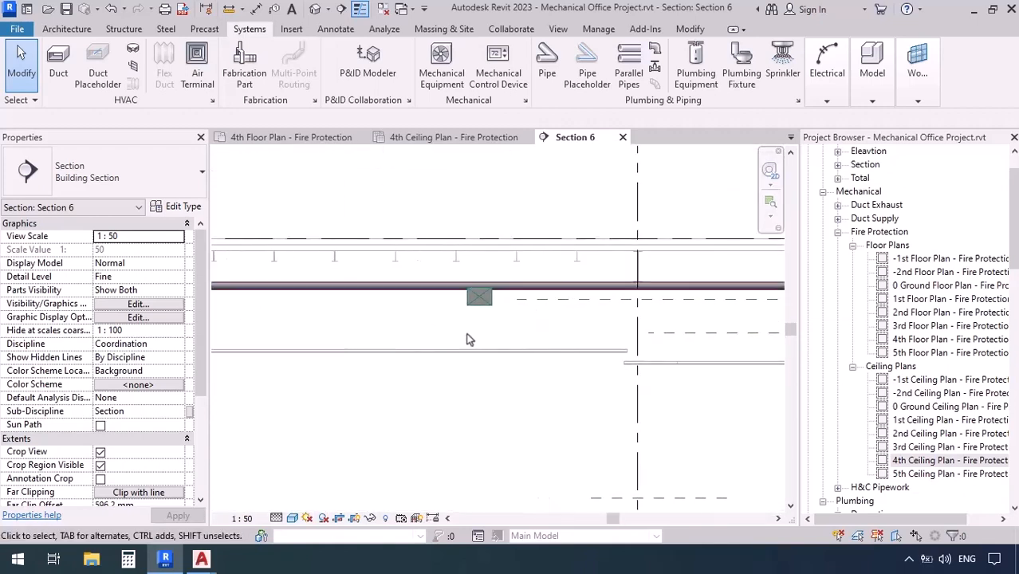
scroll(435, 307, up, 5)
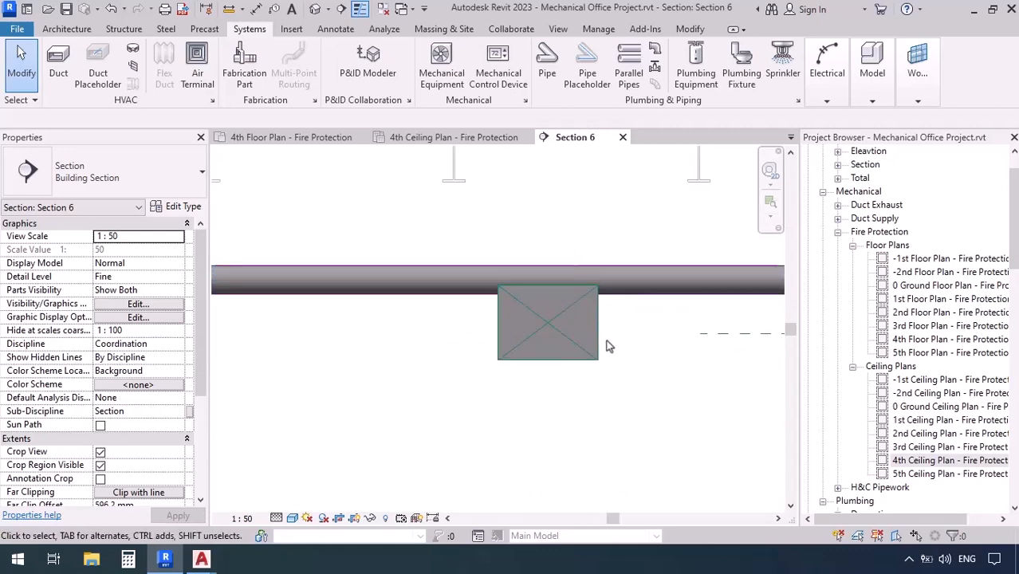
Open the 4th Floor Plan - Total and examine where the duct from the core crosses the corridor main
click(837, 179)
click(924, 285)
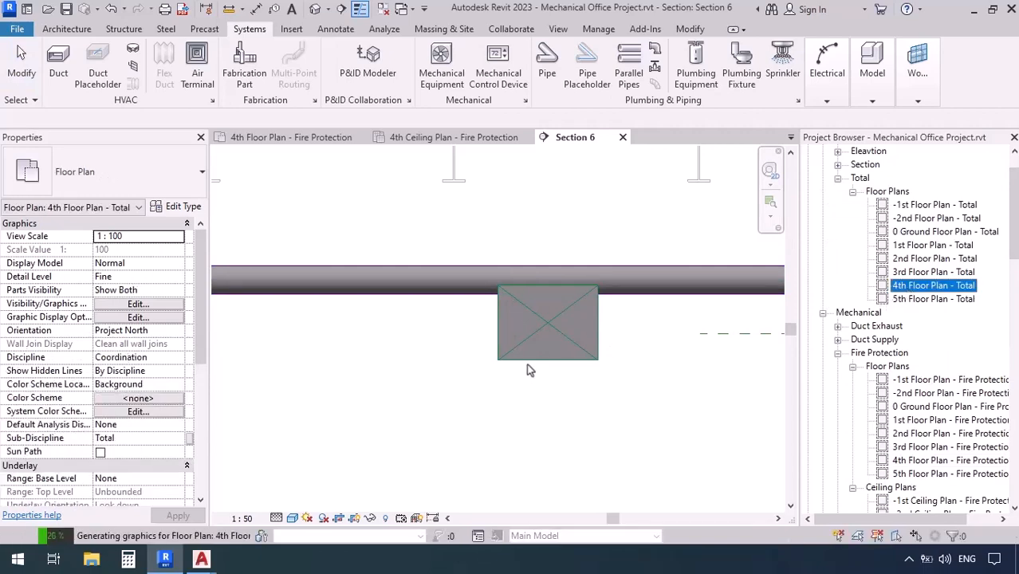
middle_drag(368, 374, 413, 356)
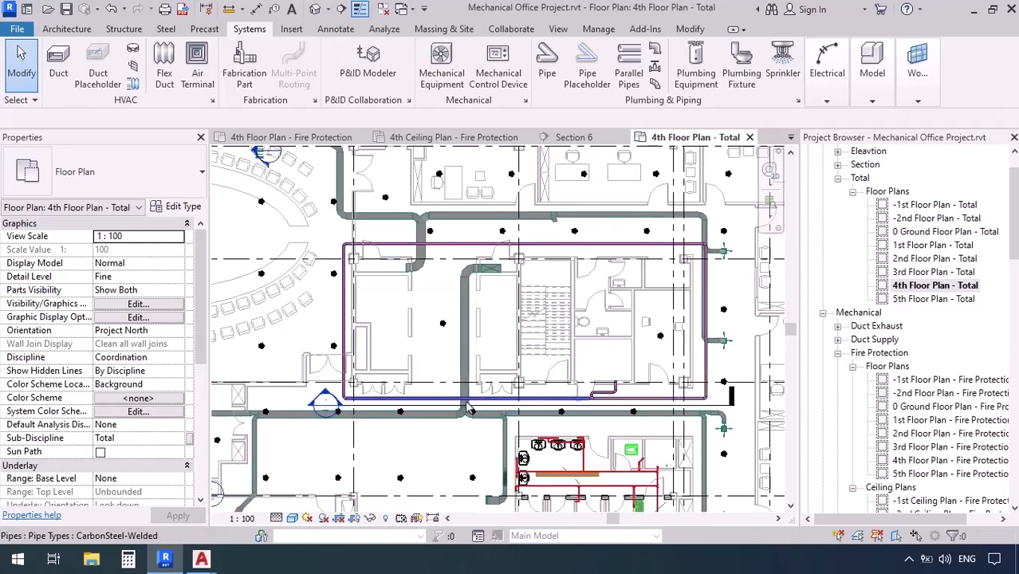
scroll(470, 409, up, 4)
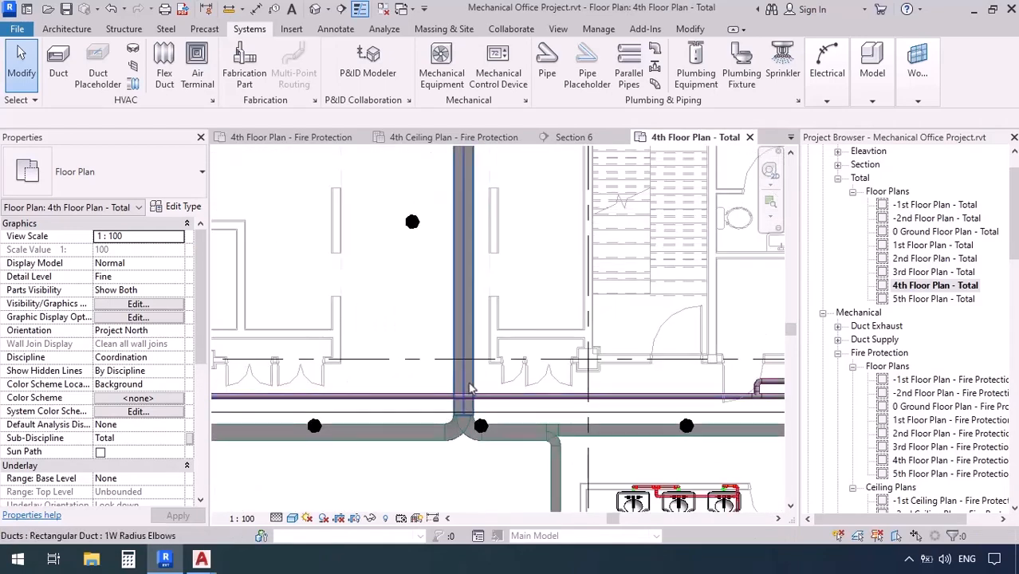
scroll(470, 388, down, 5)
scroll(471, 388, down, 1)
middle_drag(448, 357, 519, 361)
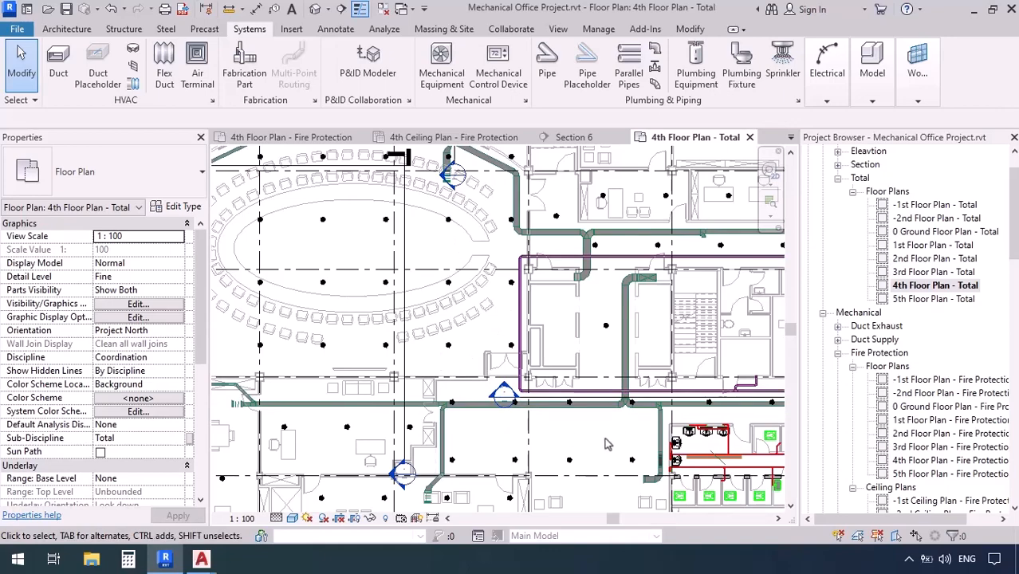
scroll(605, 443, up, 5)
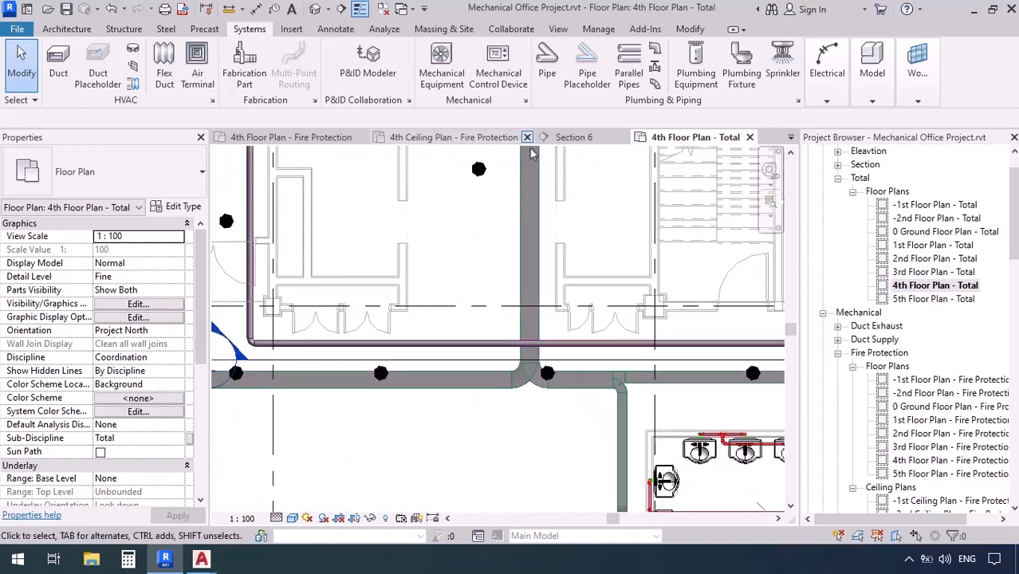
In Section 6, set the crossing duct's middle elevation to 3575 mm and nudge it up to just below the pipe
click(564, 139)
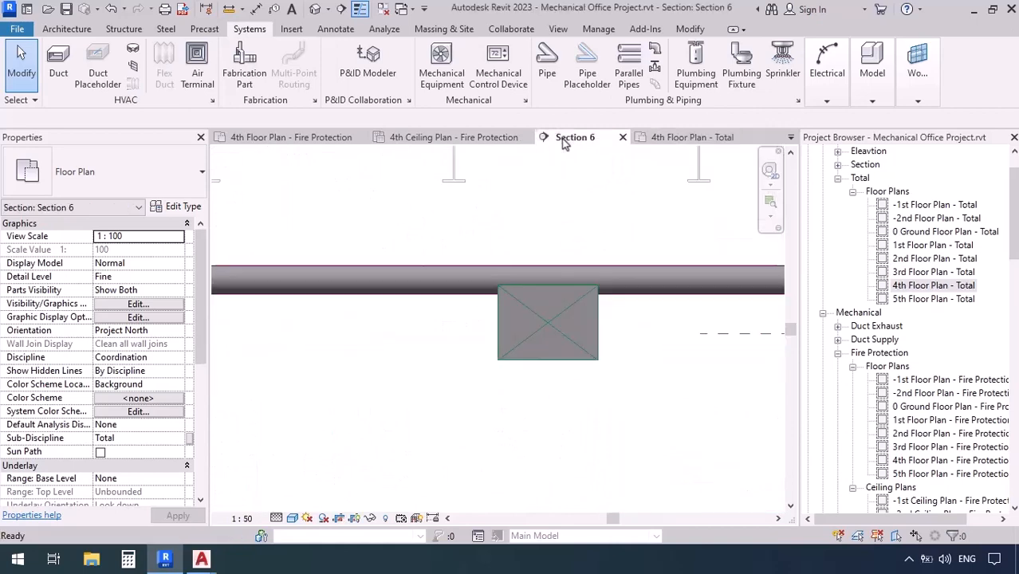
click(500, 424)
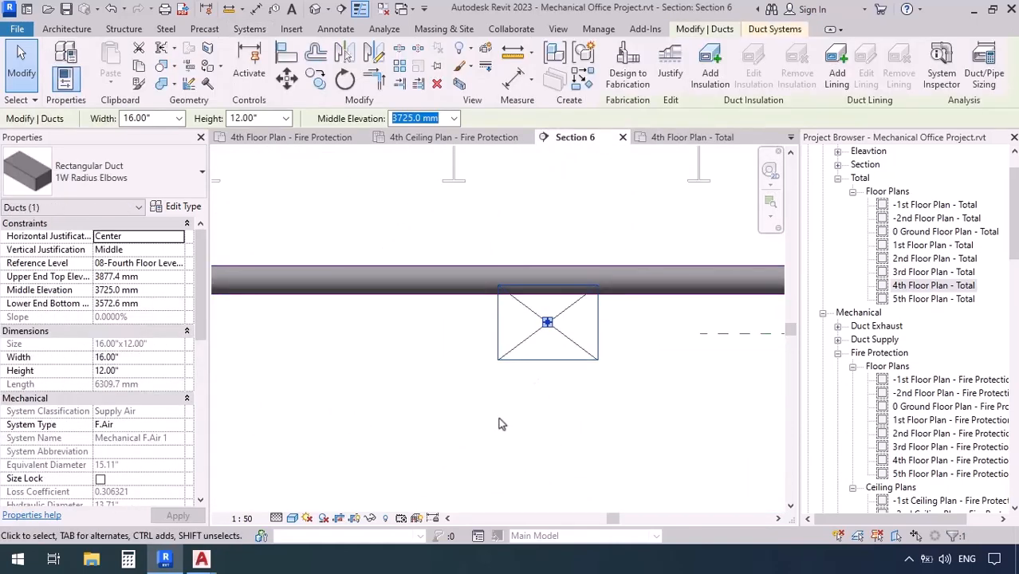
text(3575)
key(Return)
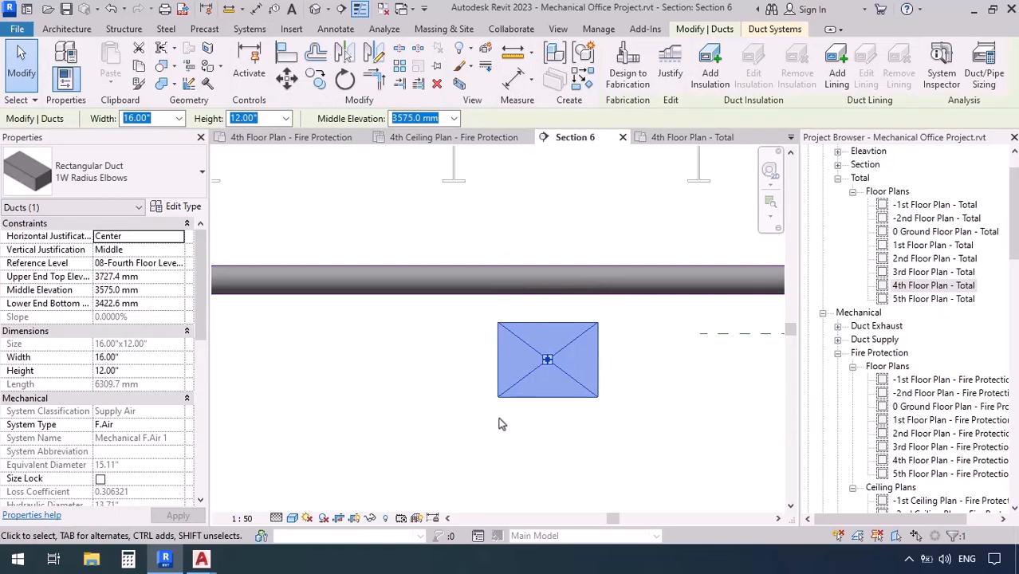
key(Up)
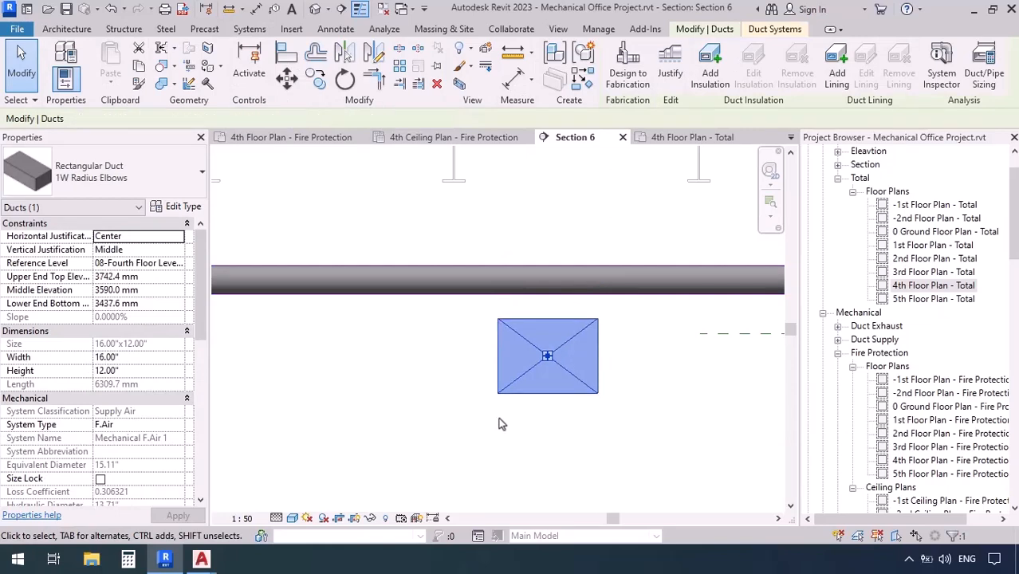
key(Up)
key(Up)
key(Up)
Review the corridor ducts running alongside the main loop in the 4th Floor Plan - Total
click(684, 137)
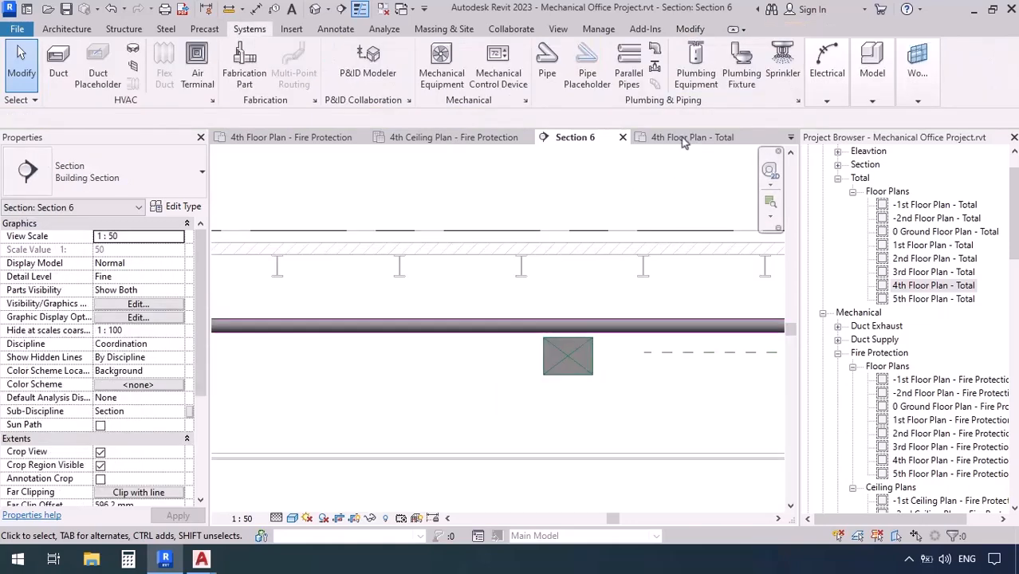
scroll(504, 295, down, 3)
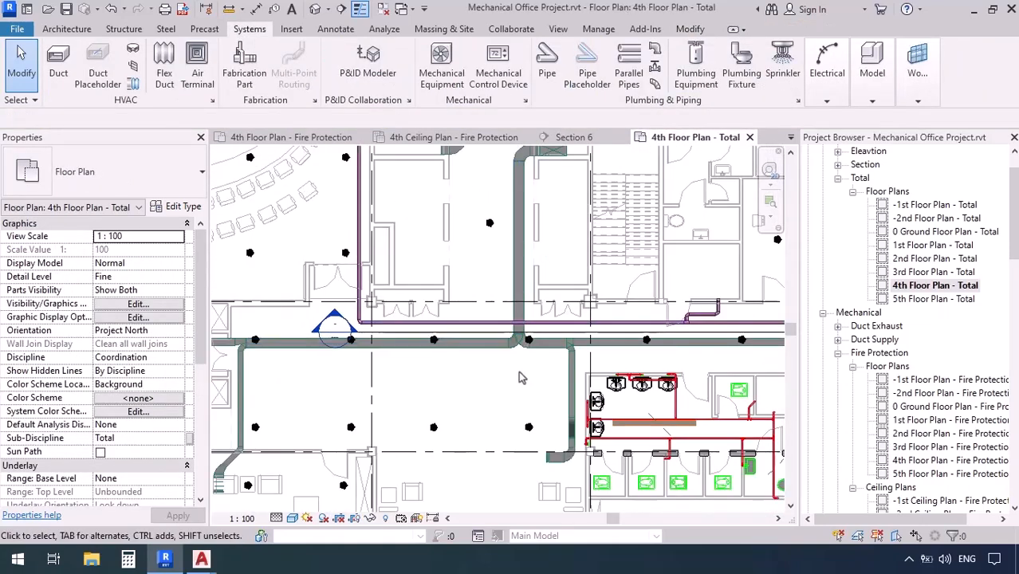
middle_drag(387, 385, 417, 386)
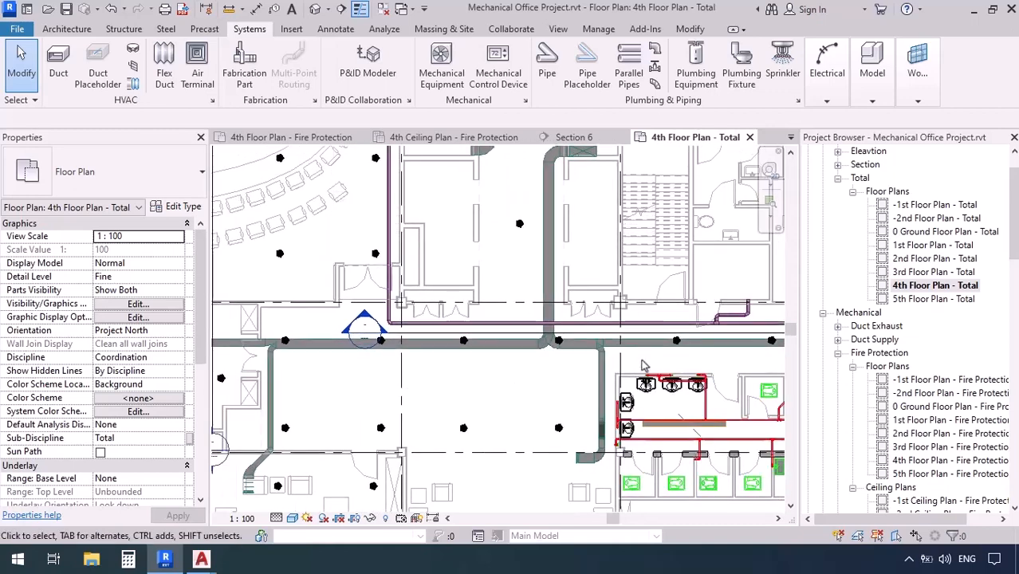
middle_drag(651, 367, 637, 366)
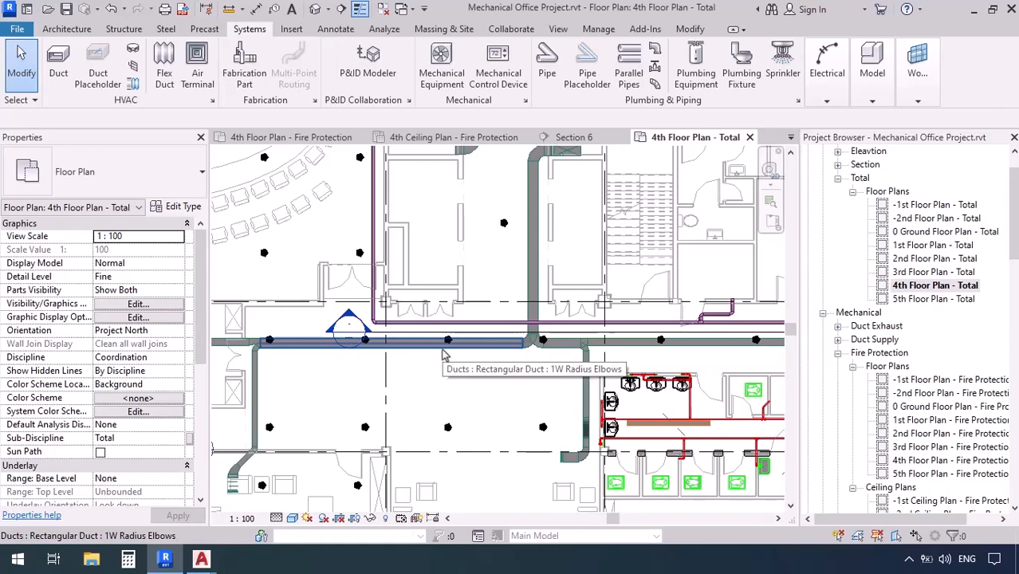
In the 4th Floor Plan - Fire Protection, start a 100 mm pipe at 3900 mm where the conference hall's 4" line meets the loop's west side
click(317, 138)
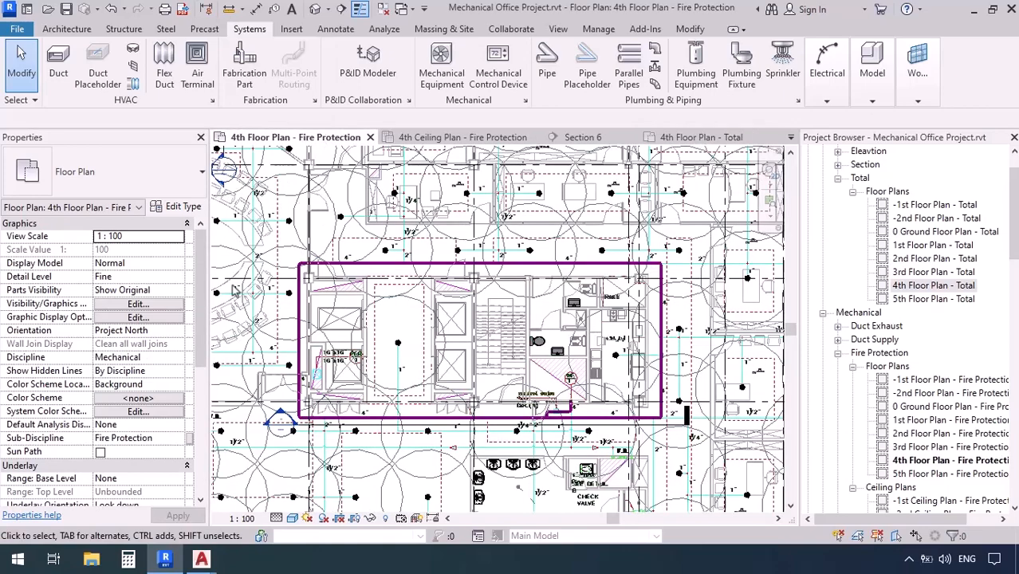
mouse_move(251, 313)
middle_down()
mouse_move(612, 323)
mouse_move(478, 316)
middle_up()
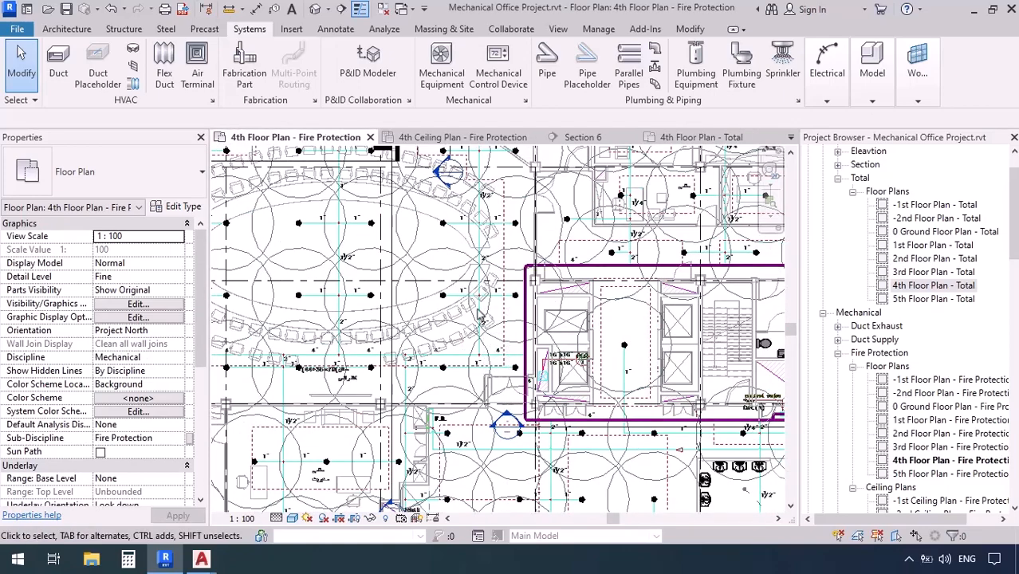
scroll(479, 316, up, 7)
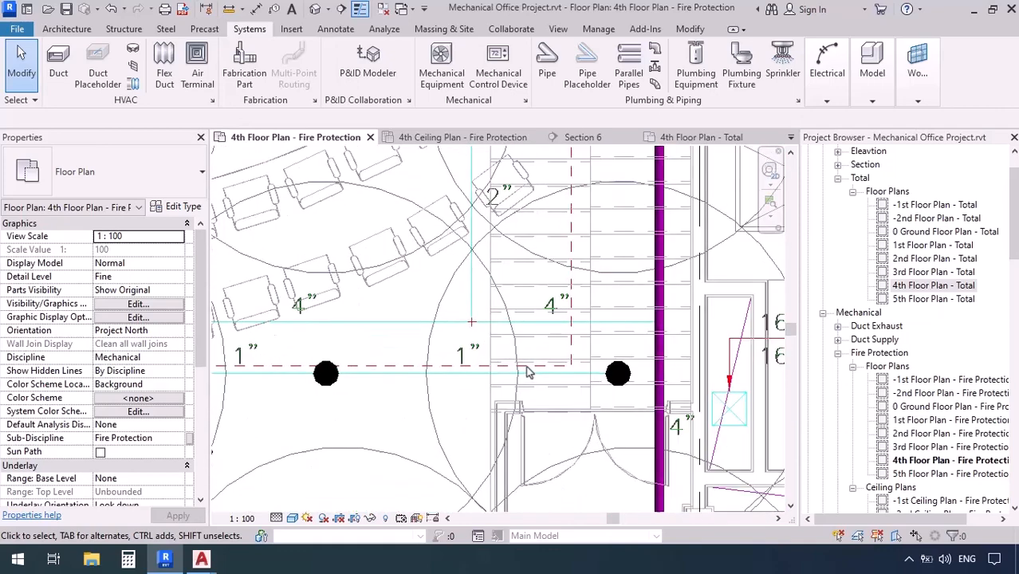
mouse_move(684, 379)
middle_down()
mouse_move(667, 376)
mouse_move(714, 391)
middle_up()
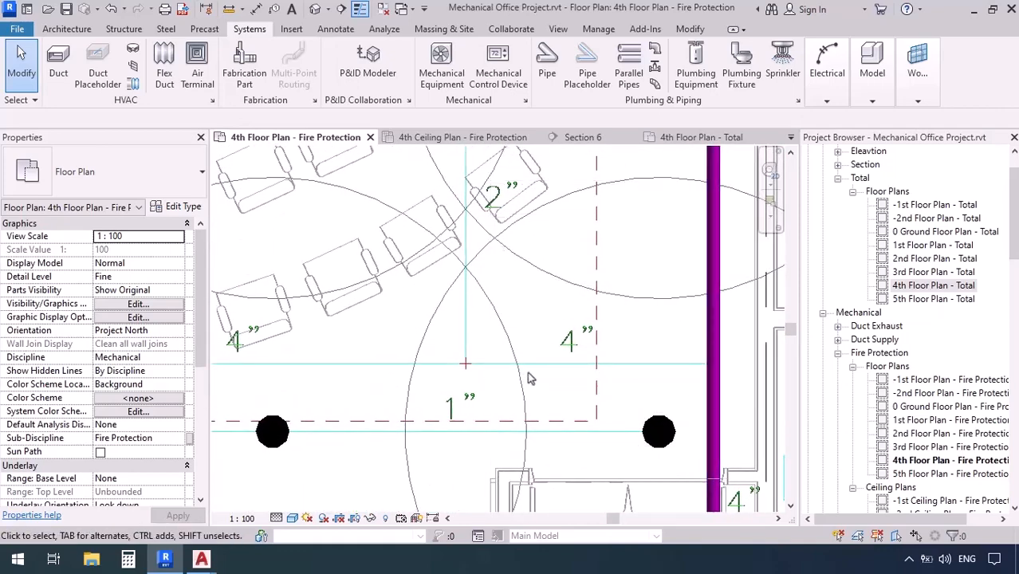
key(p)
key(i)
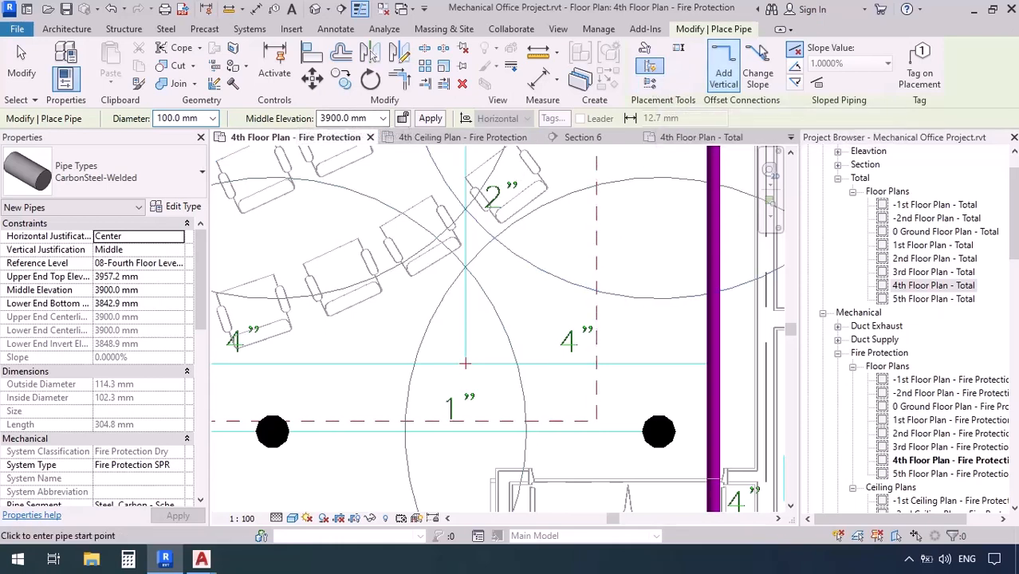
scroll(705, 360, up, 3)
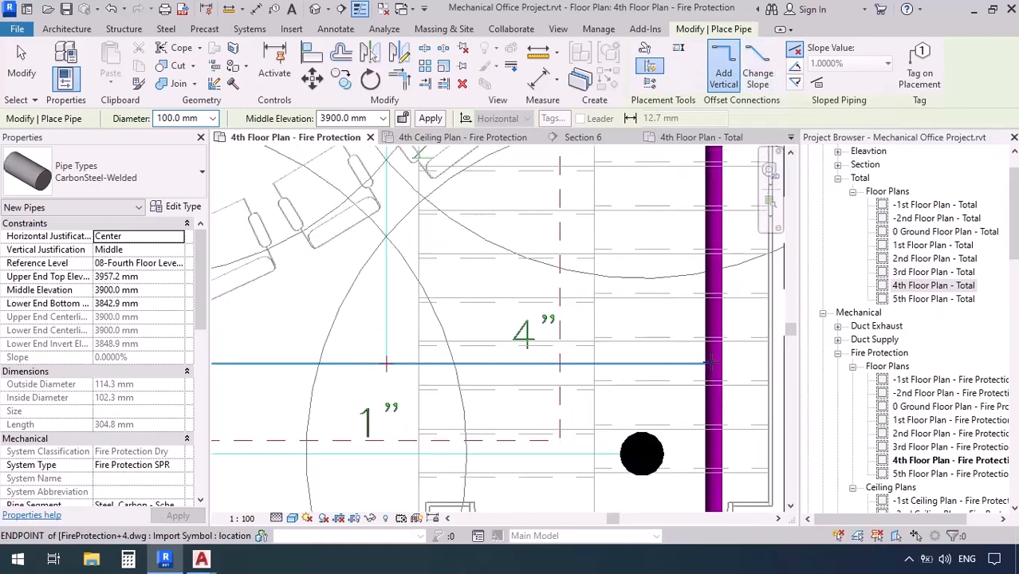
scroll(670, 360, down, 5)
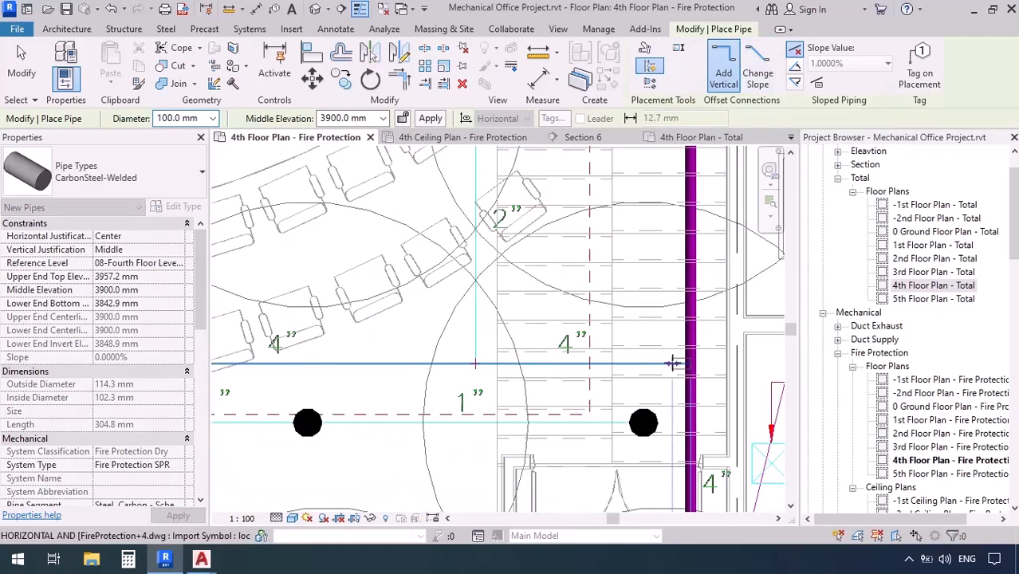
click(597, 362)
Run the 100 mm pipe west along the 4" line to its endpoint at the conference hall's west wall
middle_drag(616, 366, 814, 357)
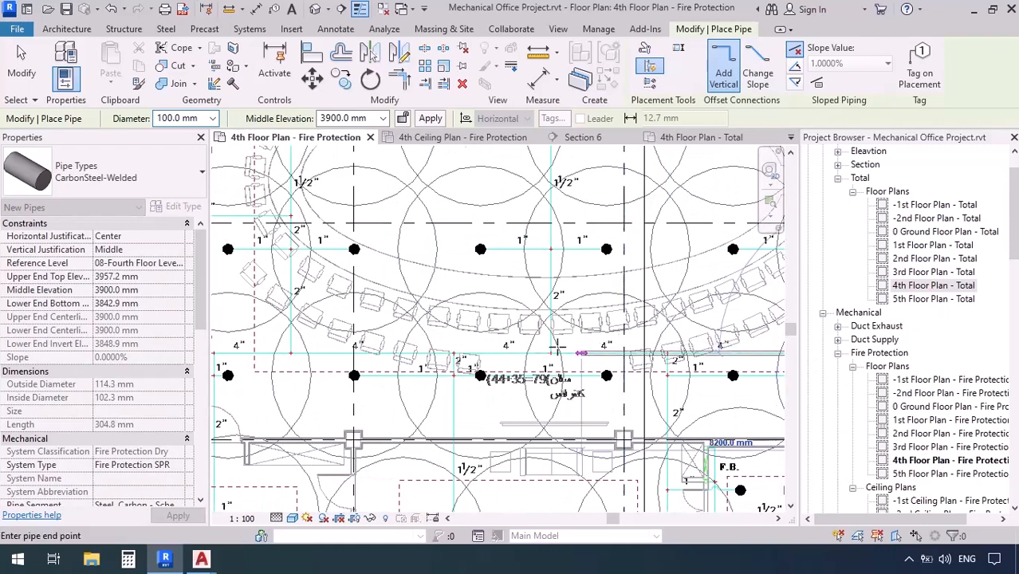
scroll(510, 374, up, 5)
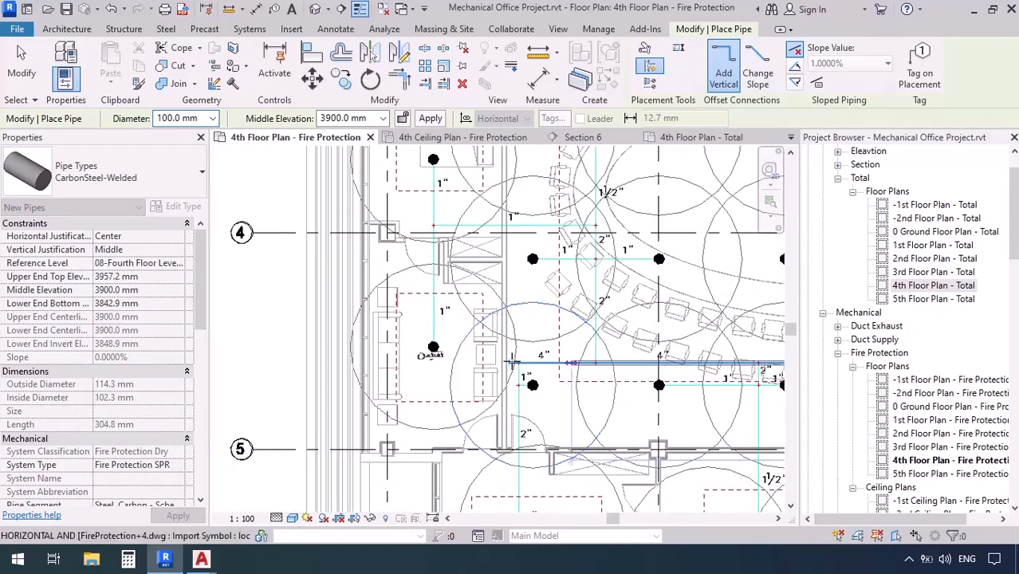
scroll(516, 379, up, 5)
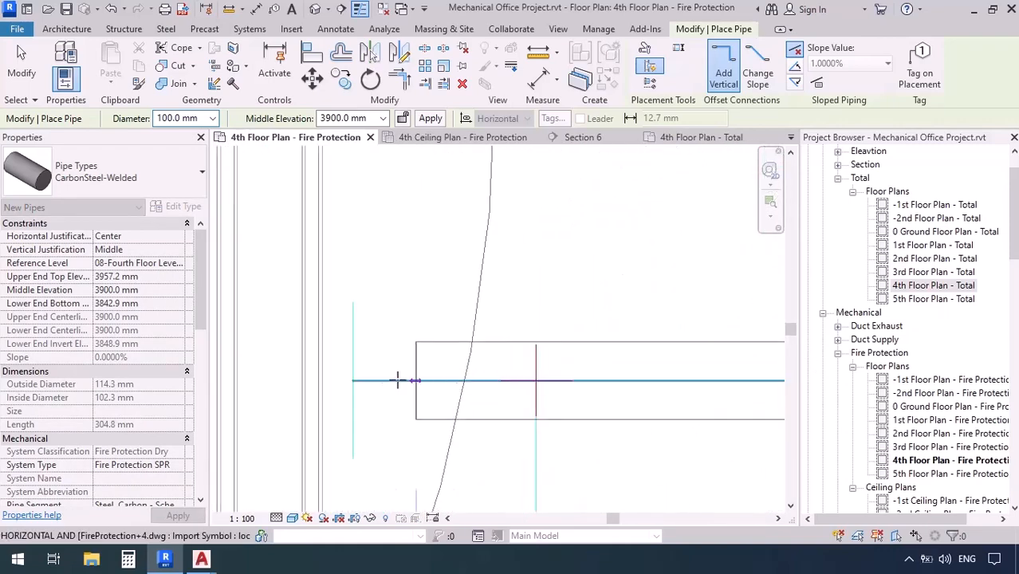
click(353, 381)
scroll(357, 386, down, 5)
scroll(326, 379, down, 5)
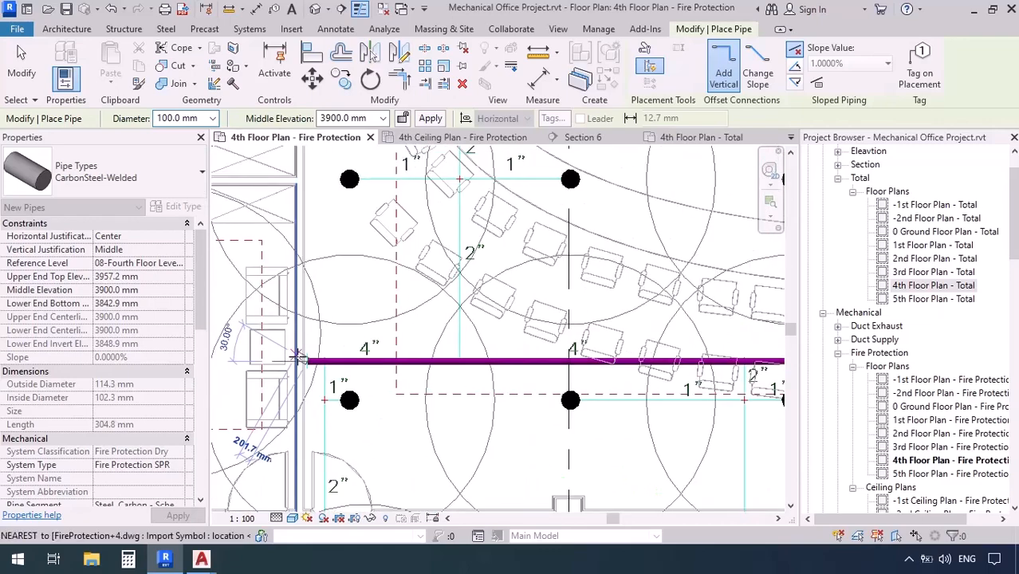
scroll(297, 359, up, 5)
scroll(298, 359, down, 4)
key(Escape)
key(Escape)
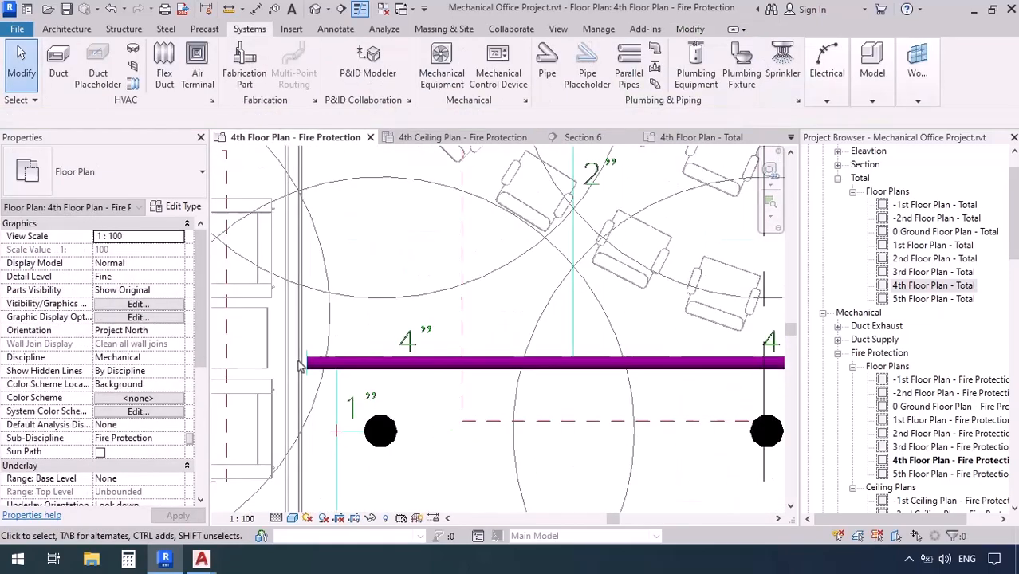
Examine the branch's capped-line end at the west wall and its junction with the main loop
scroll(350, 373, up, 3)
scroll(351, 371, down, 3)
middle_drag(691, 373, 456, 387)
scroll(613, 384, up, 6)
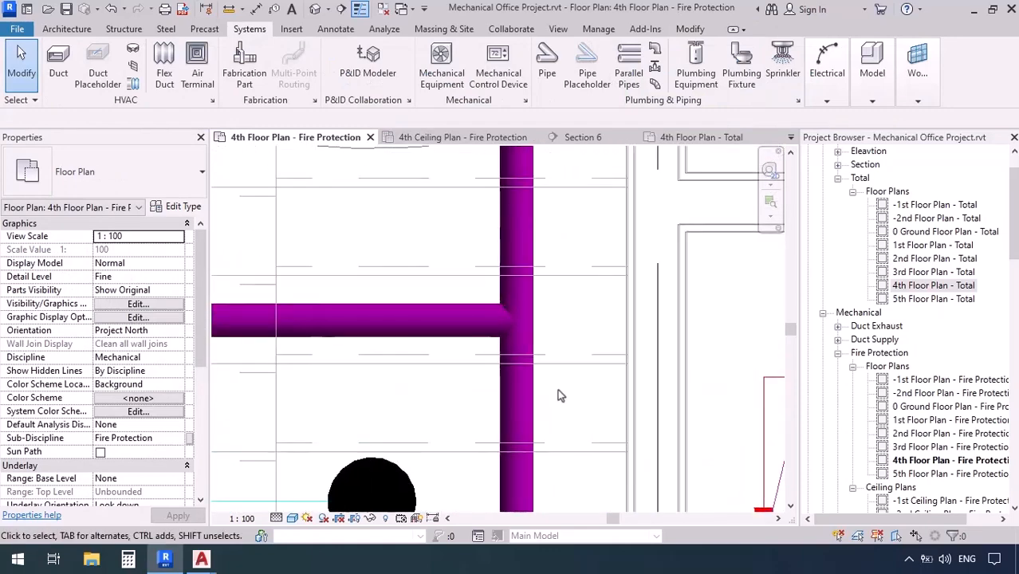
middle_drag(443, 346, 563, 321)
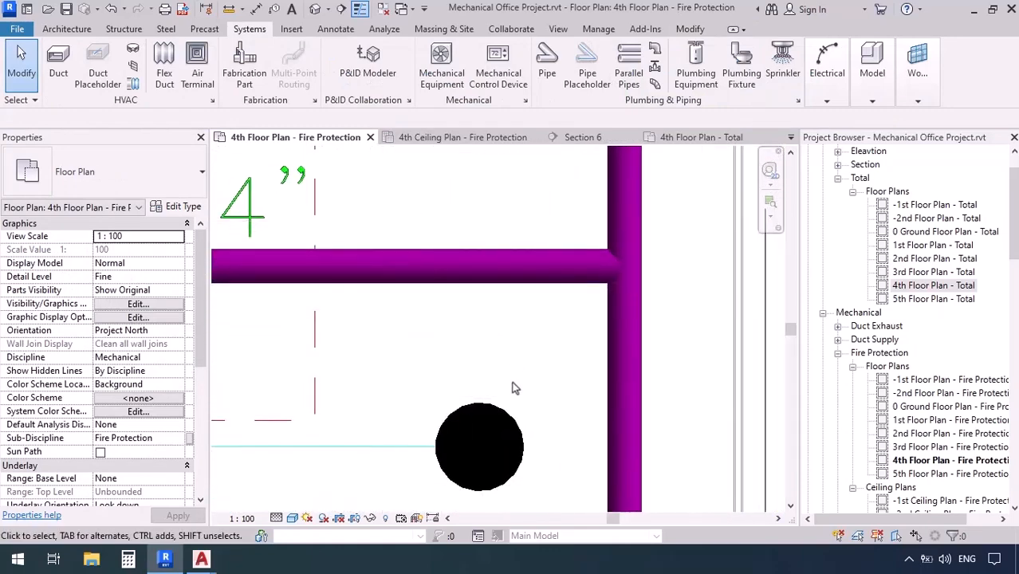
key(p)
key(i)
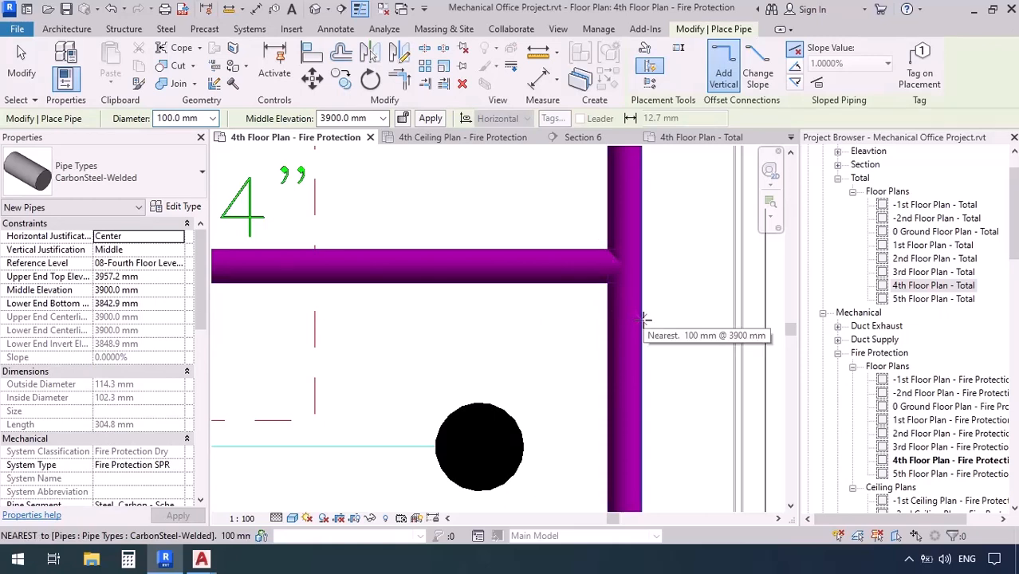
scroll(644, 318, down, 2)
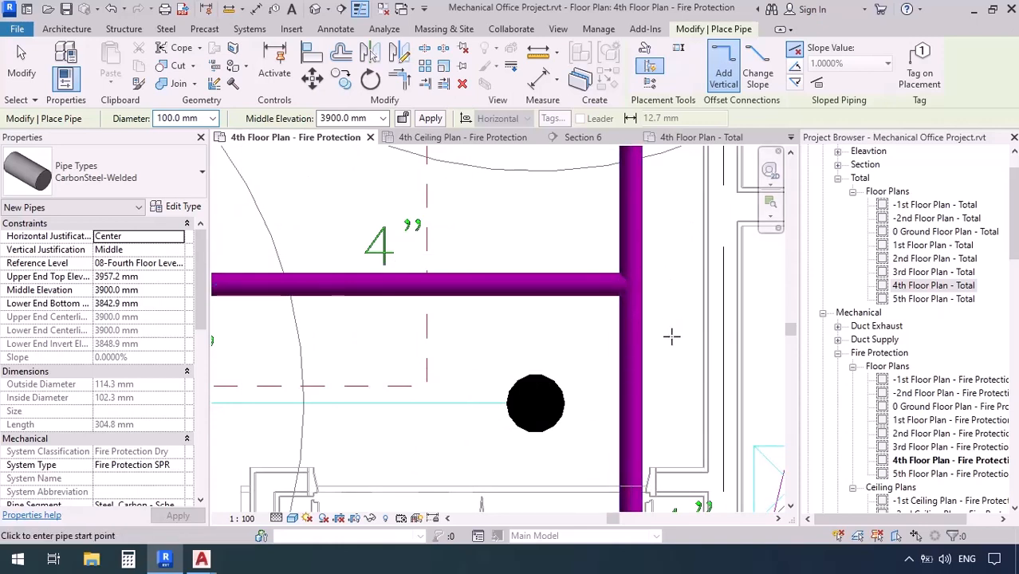
key(Escape)
key(Escape)
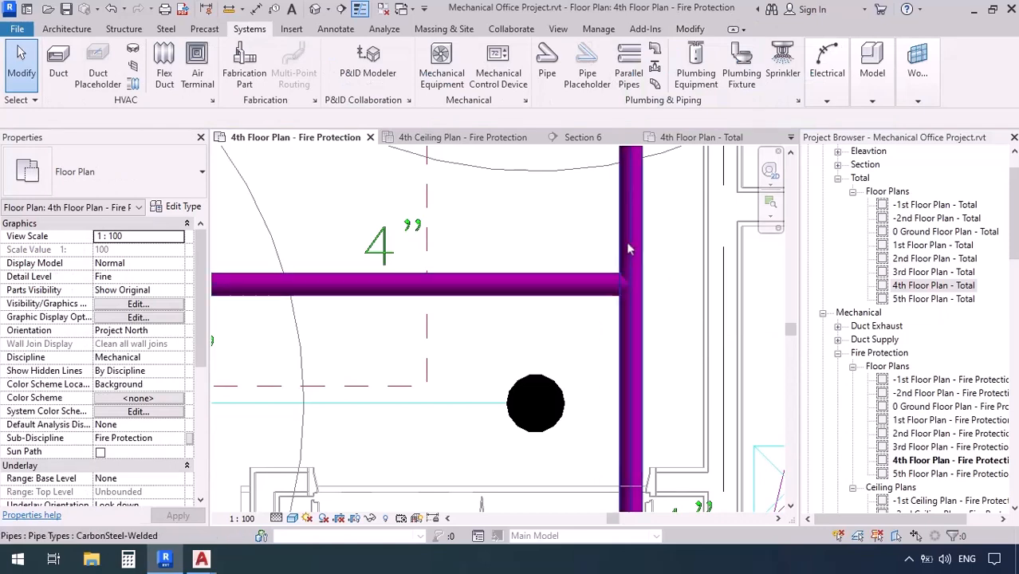
Connect the 100 mm conference hall branch's east end to the main loop's west pipe with a tee
scroll(625, 241, up, 2)
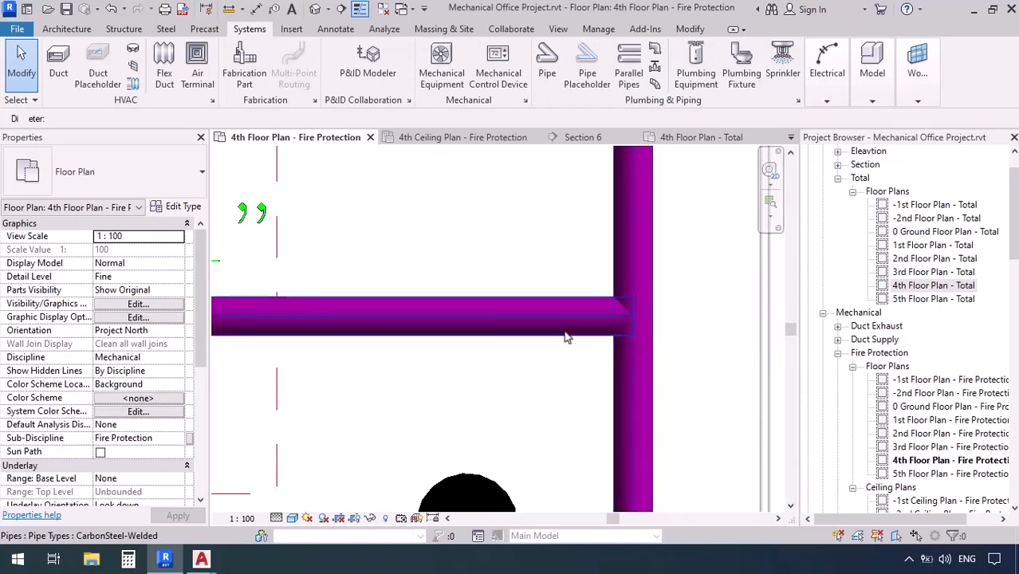
click(634, 316)
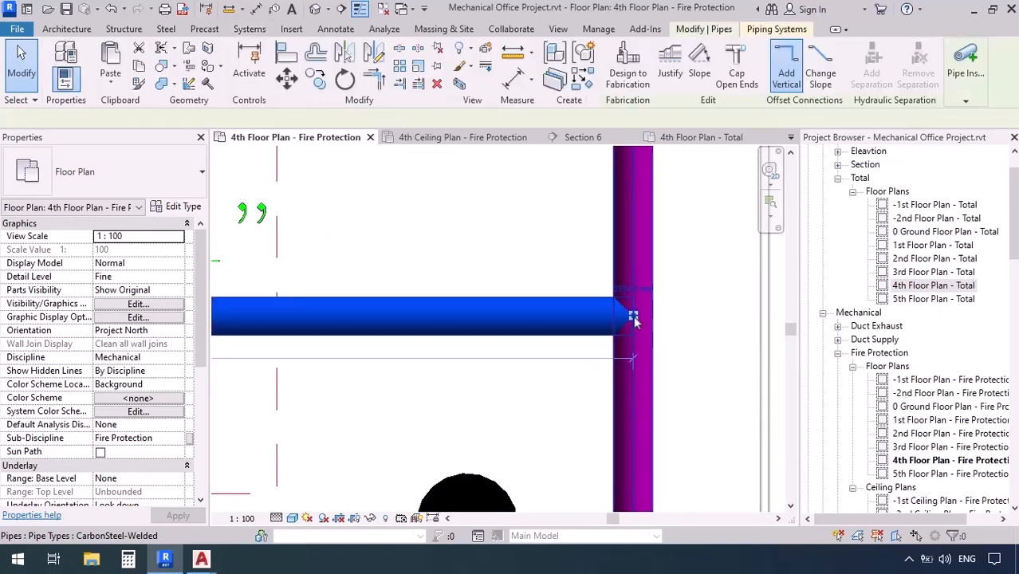
click(696, 381)
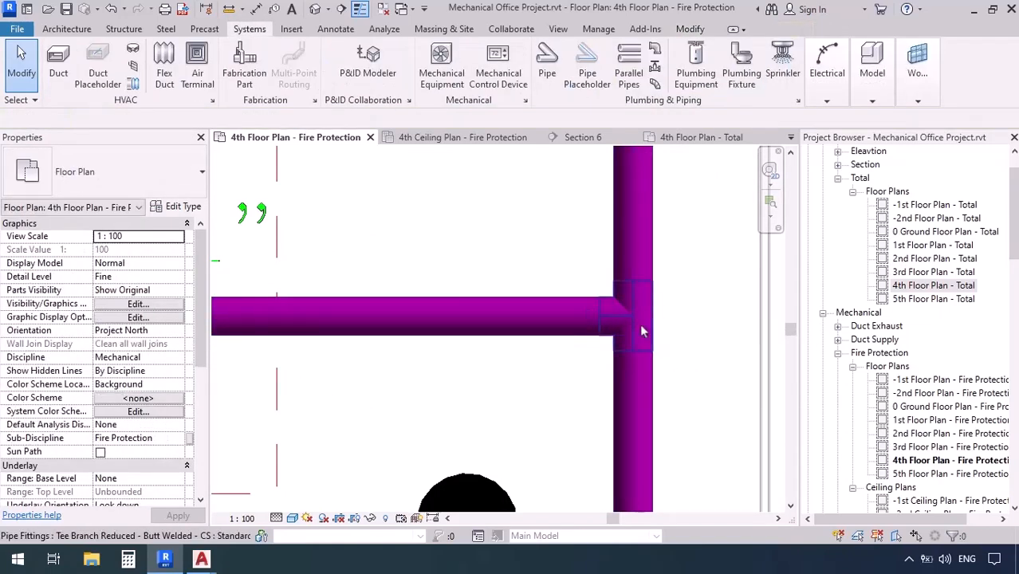
Start a 50 mm pipe at 3900 mm elevation where the drawing's easternmost northbound 2" line leaves the 100 mm branch
scroll(678, 373, down, 5)
middle_drag(432, 396, 513, 455)
middle_drag(522, 329, 544, 399)
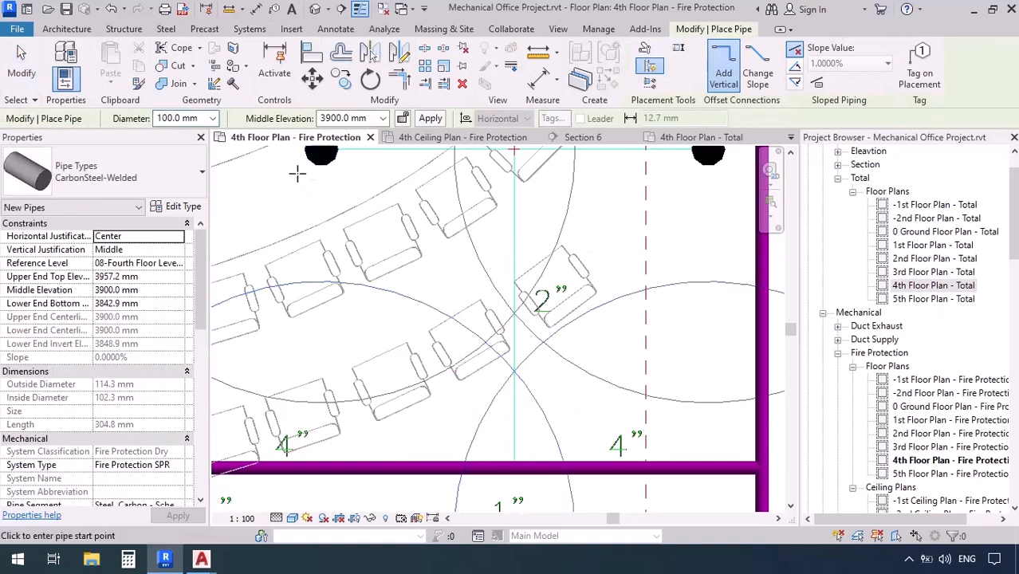
click(212, 118)
click(177, 192)
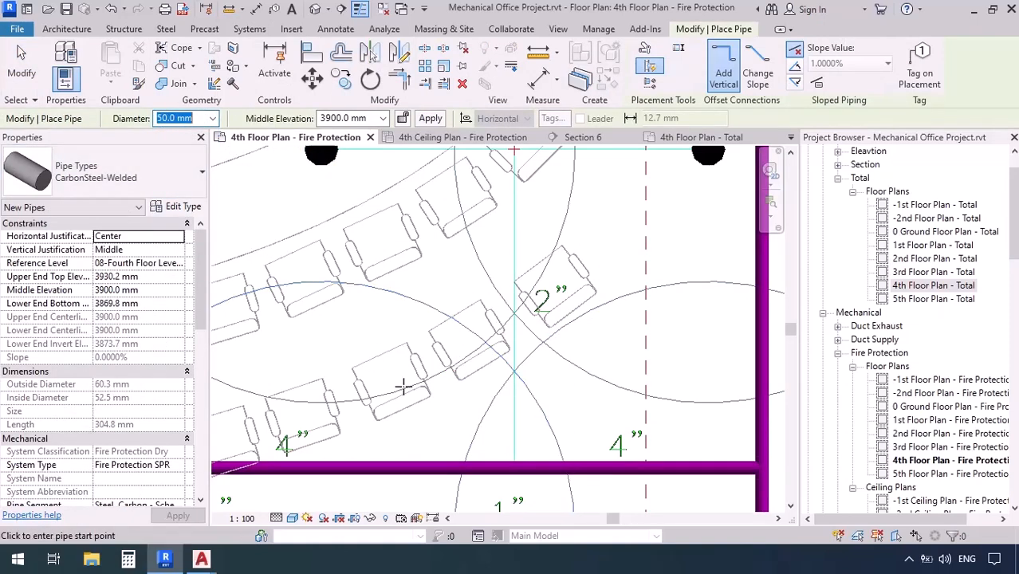
scroll(512, 468, up, 3)
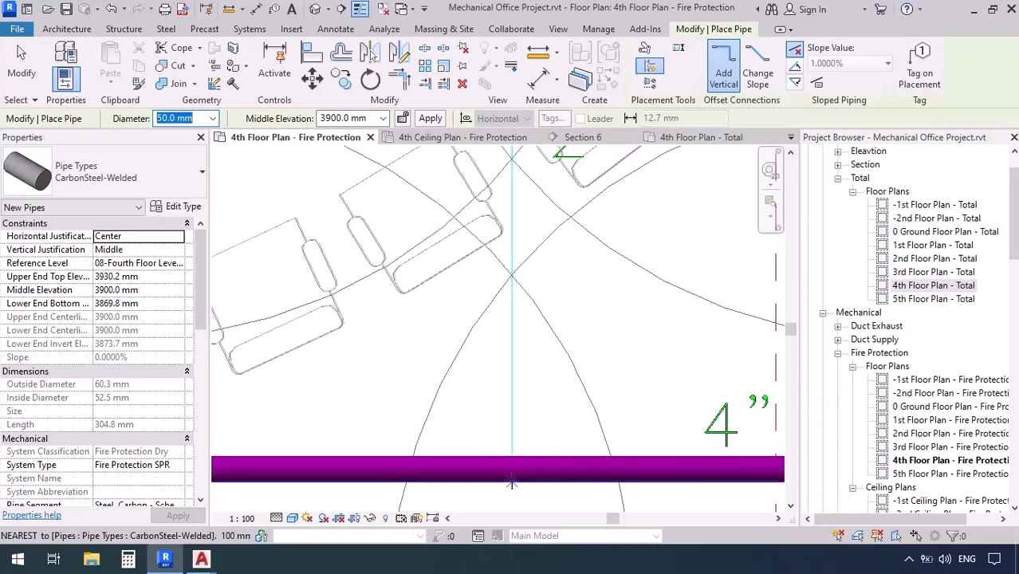
click(512, 471)
Run the 50 mm pipe north along the drawing's line to the northernmost sprinkler pair's connecting line and finish placing pipe
scroll(514, 495, down, 4)
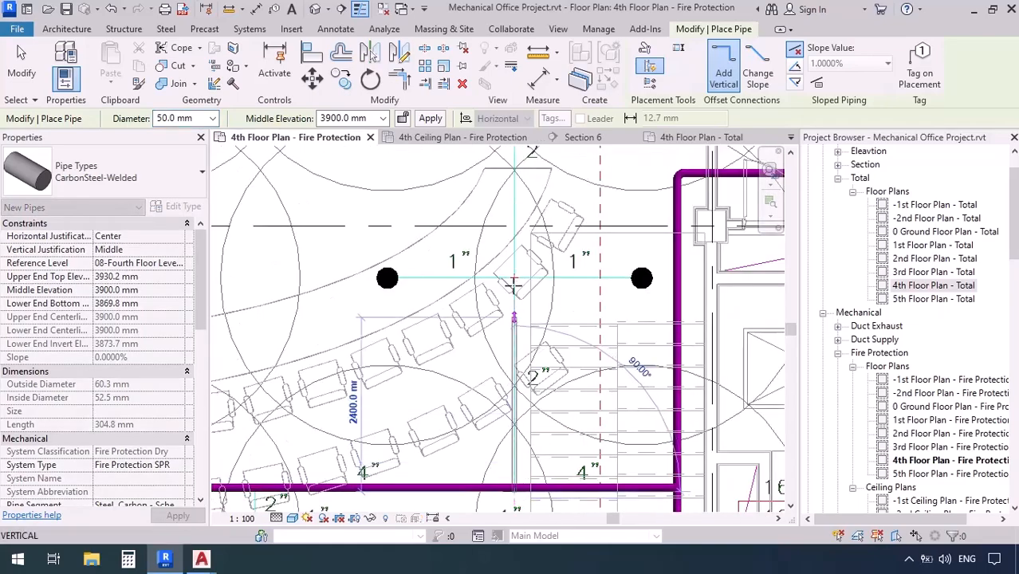
middle_drag(524, 272, 515, 373)
scroll(514, 373, down, 5)
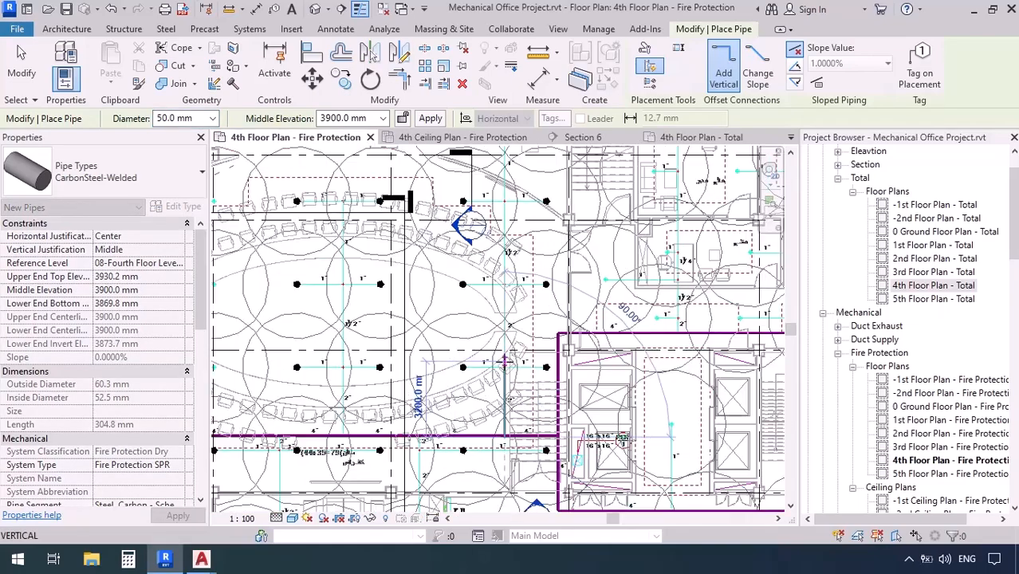
scroll(510, 267, up, 4)
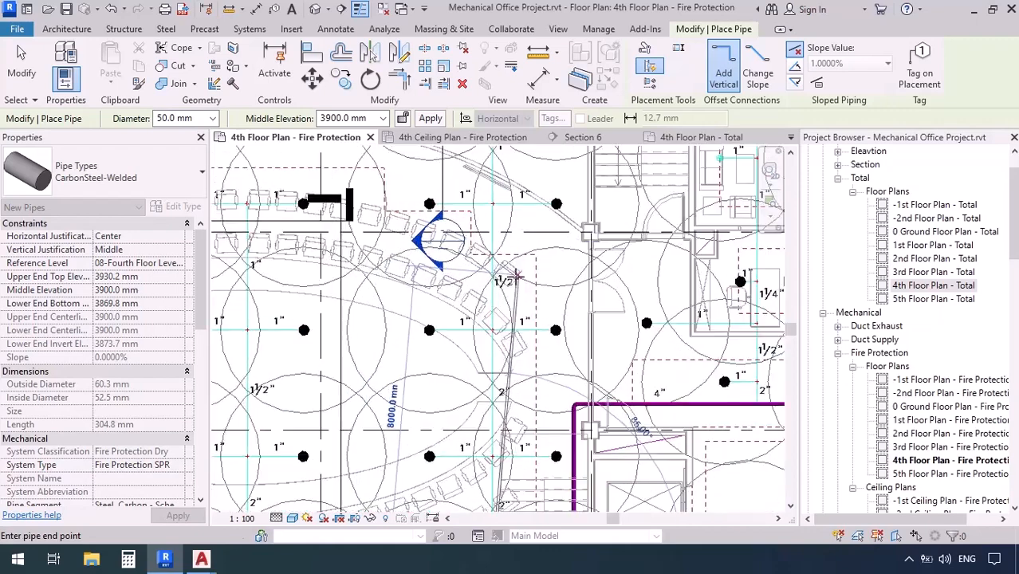
middle_drag(504, 257, 499, 420)
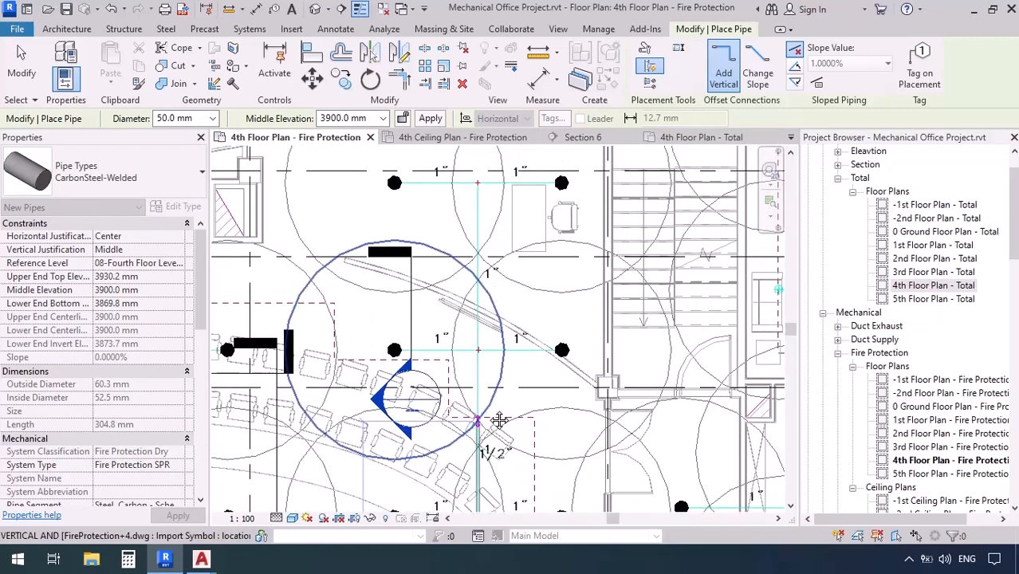
scroll(479, 170, up, 4)
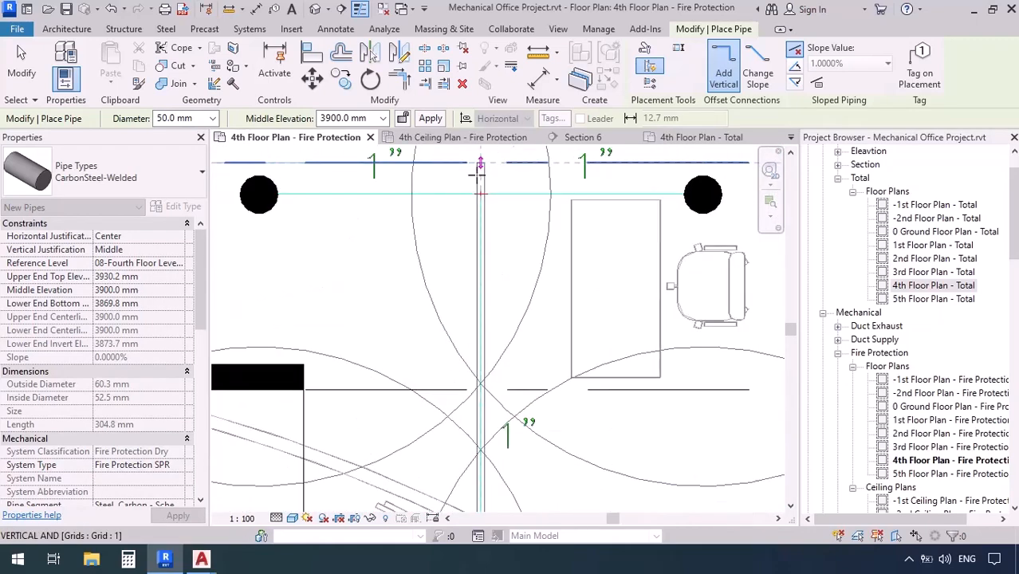
scroll(479, 170, up, 4)
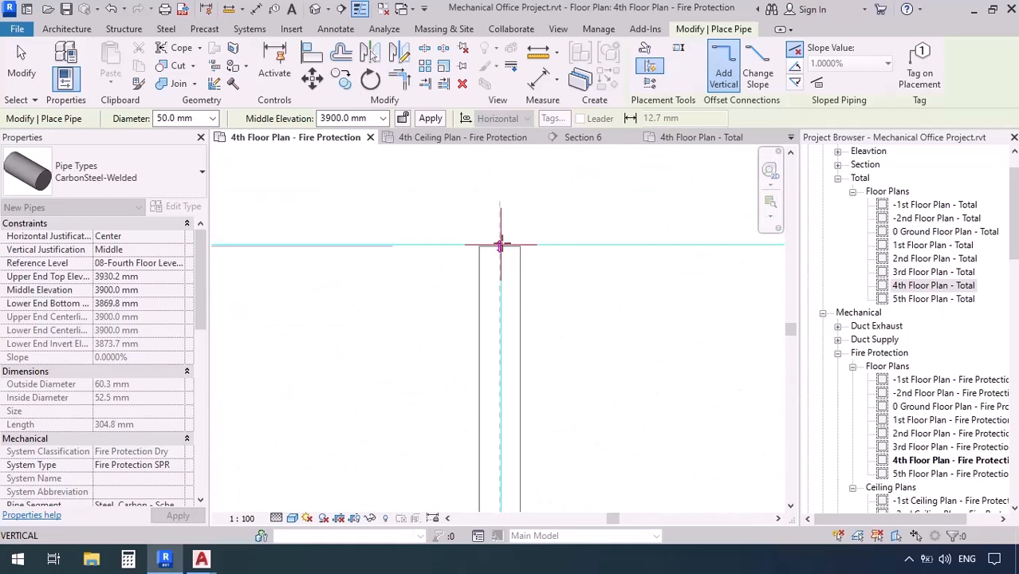
click(497, 246)
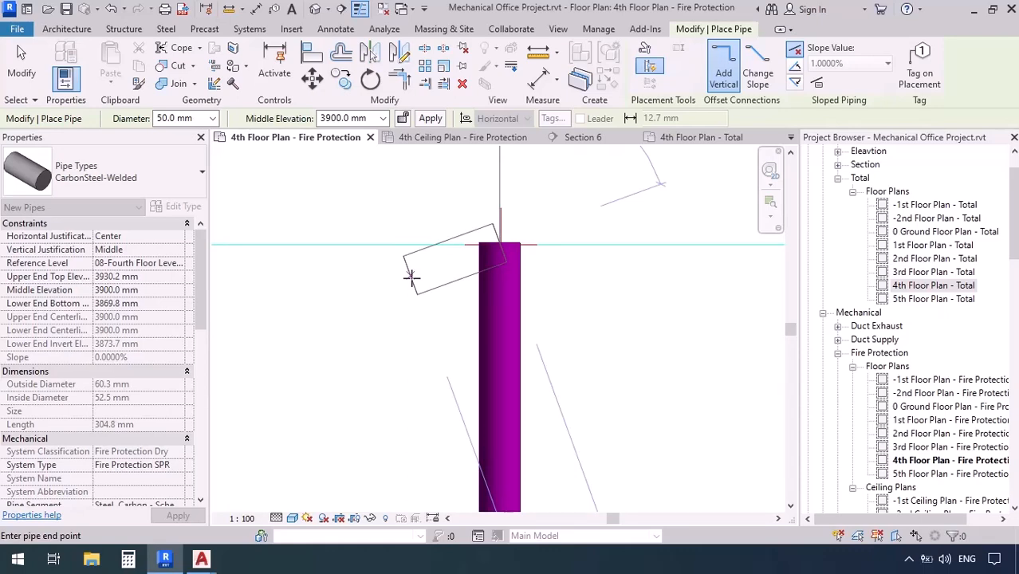
key(Escape)
key(Escape)
Inspect the new 50 mm branch along its length and its tee on the 100 mm pipe
scroll(490, 244, down, 4)
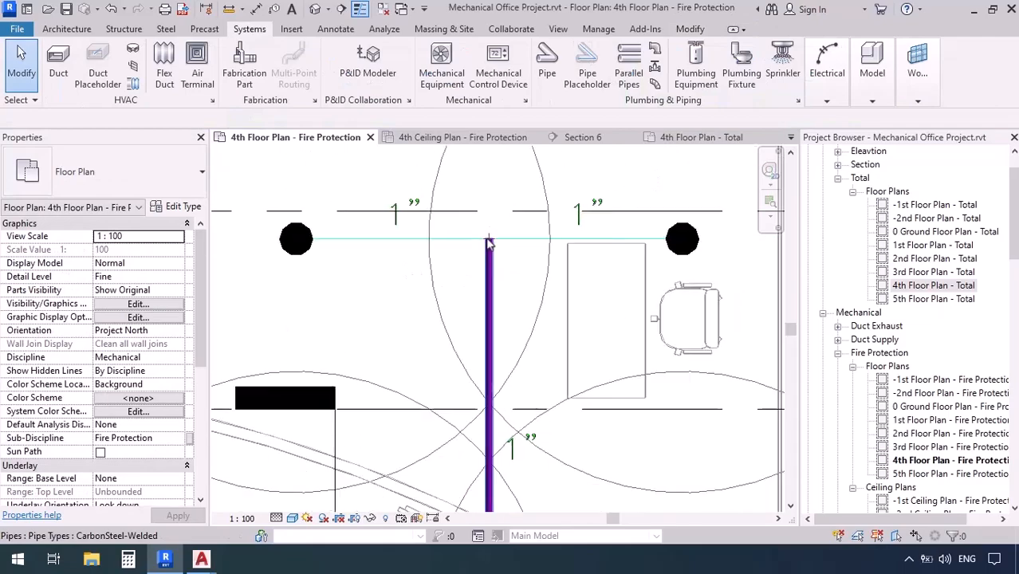
scroll(489, 242, down, 4)
middle_drag(526, 448, 501, 209)
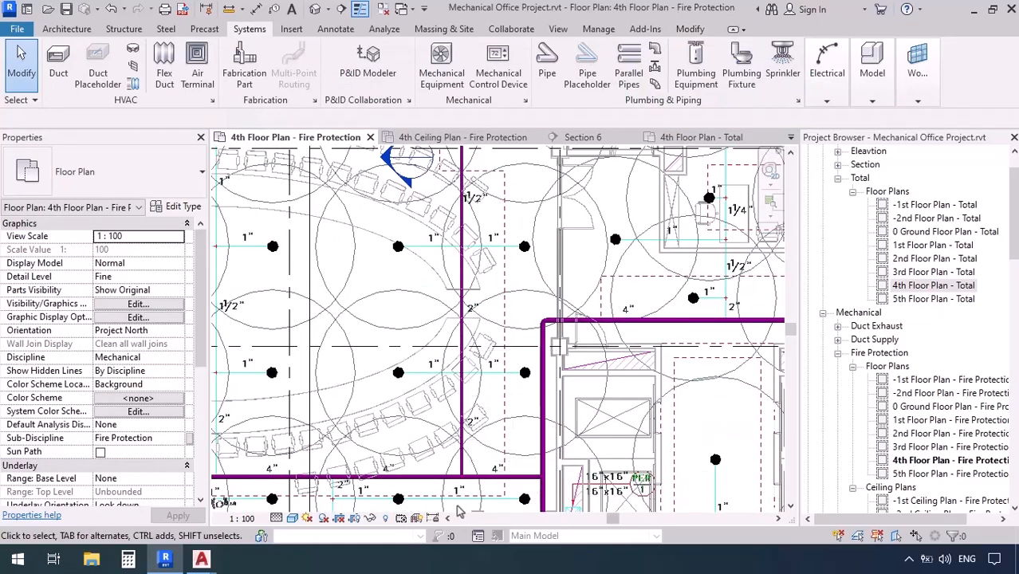
scroll(459, 511, up, 6)
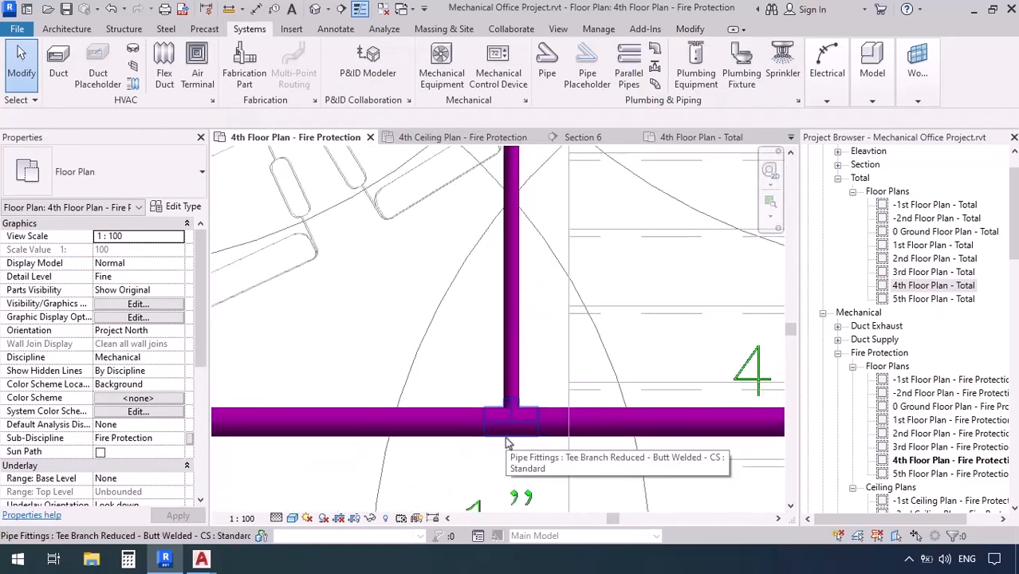
scroll(506, 440, down, 5)
middle_drag(445, 294, 427, 391)
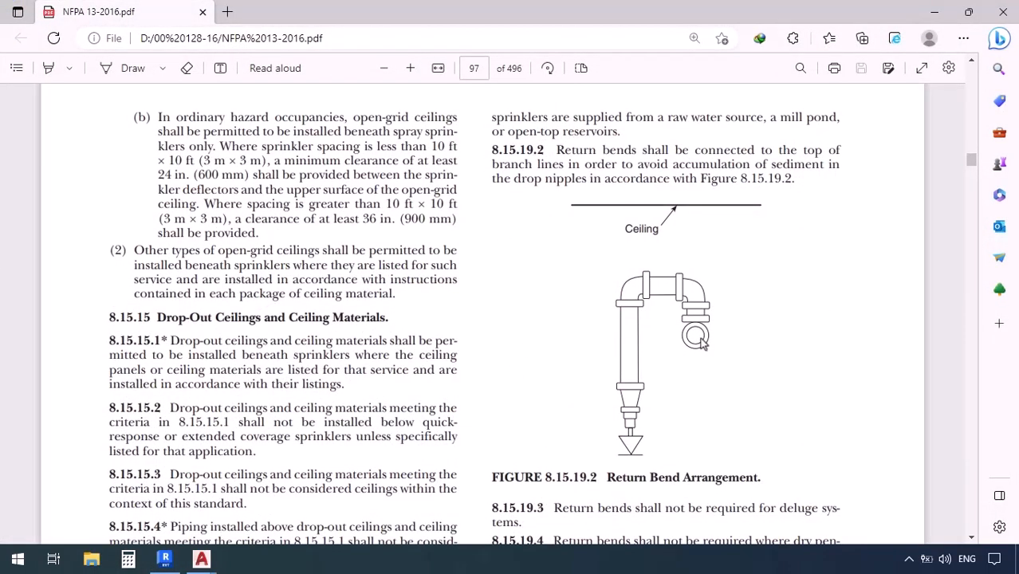
In NFPA 13-2016, read section 8.15.19 on return bends and Figure 8.15.19.2, then return to the Revit plan
scroll(699, 343, down, 1)
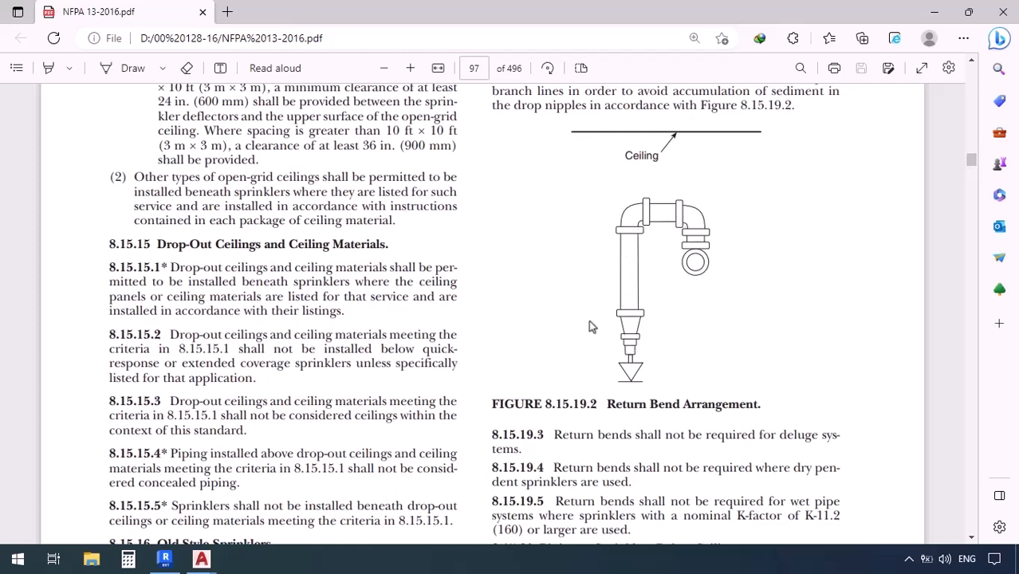
scroll(561, 313, down, 10)
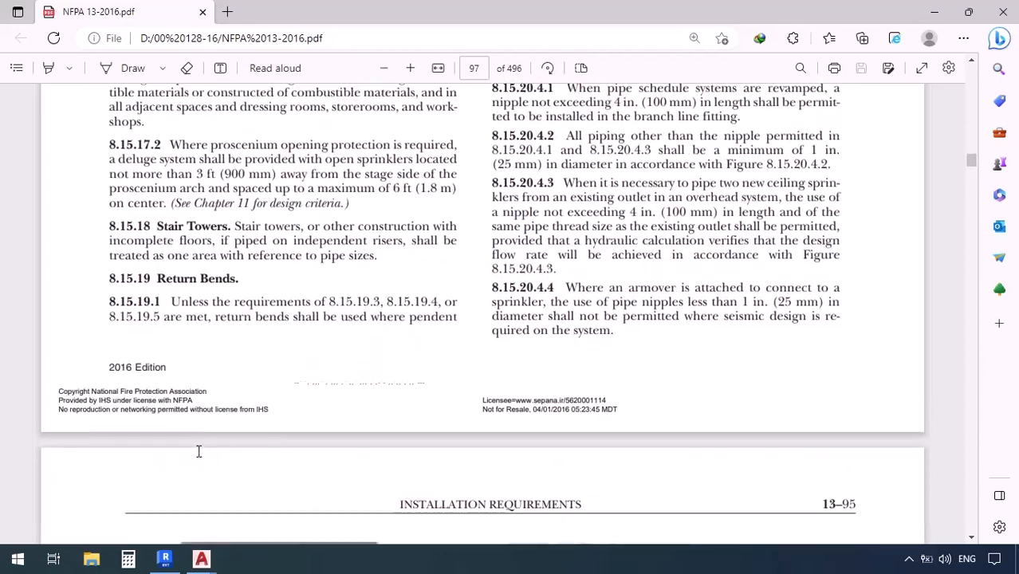
scroll(167, 408, up, 2)
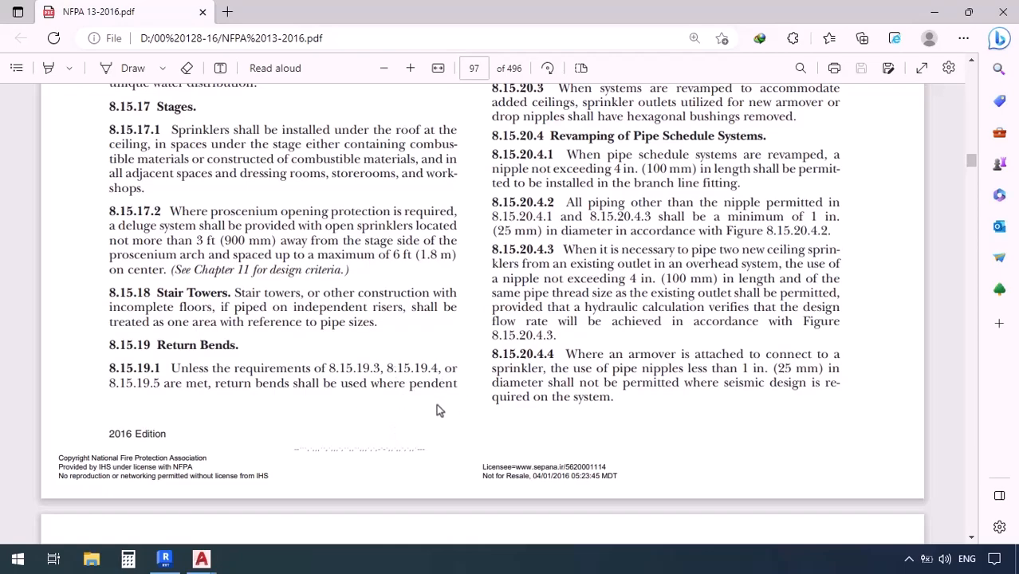
scroll(436, 411, up, 10)
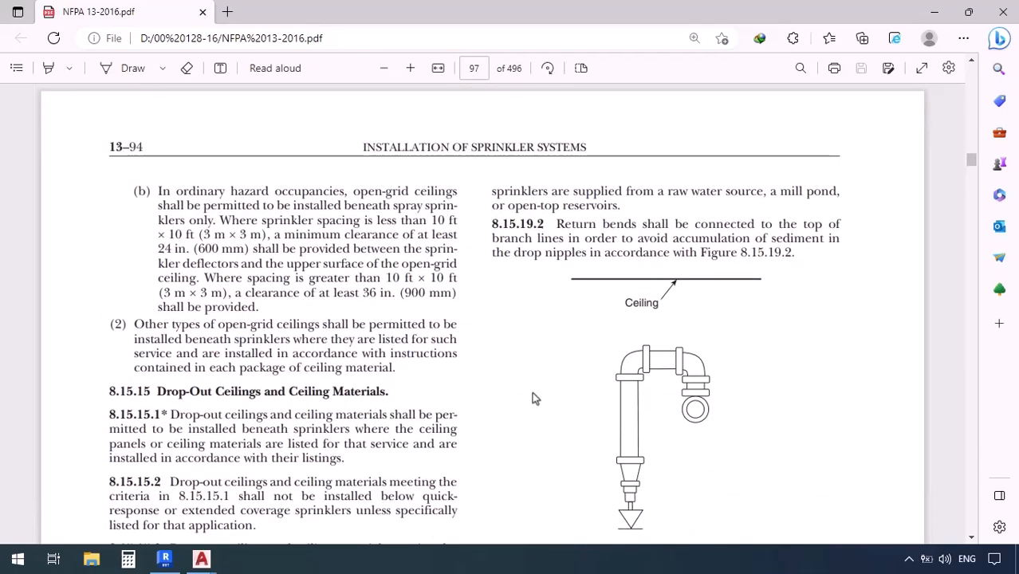
scroll(530, 386, down, 2)
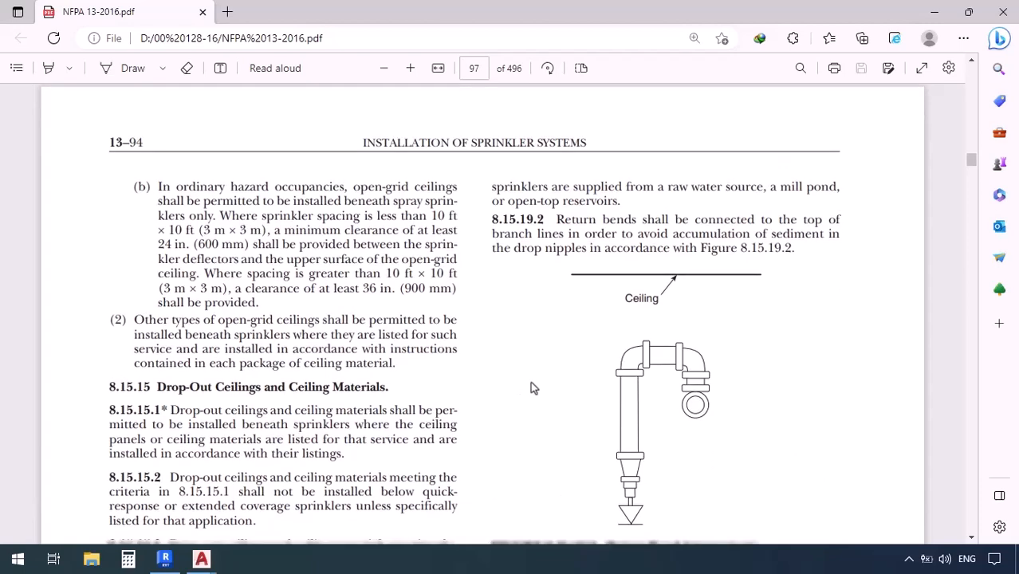
scroll(531, 310, up, 1)
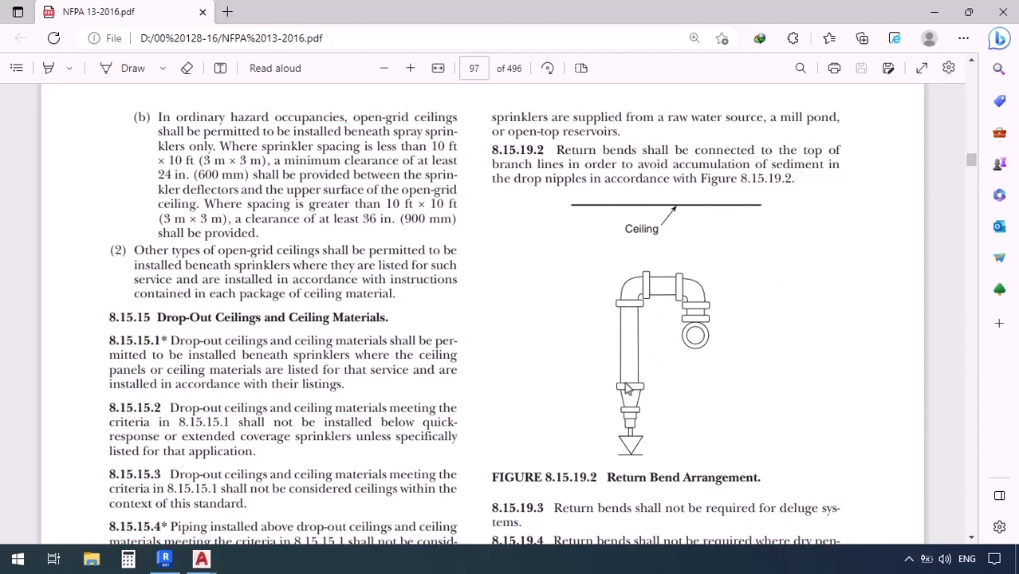
scroll(535, 351, down, 3)
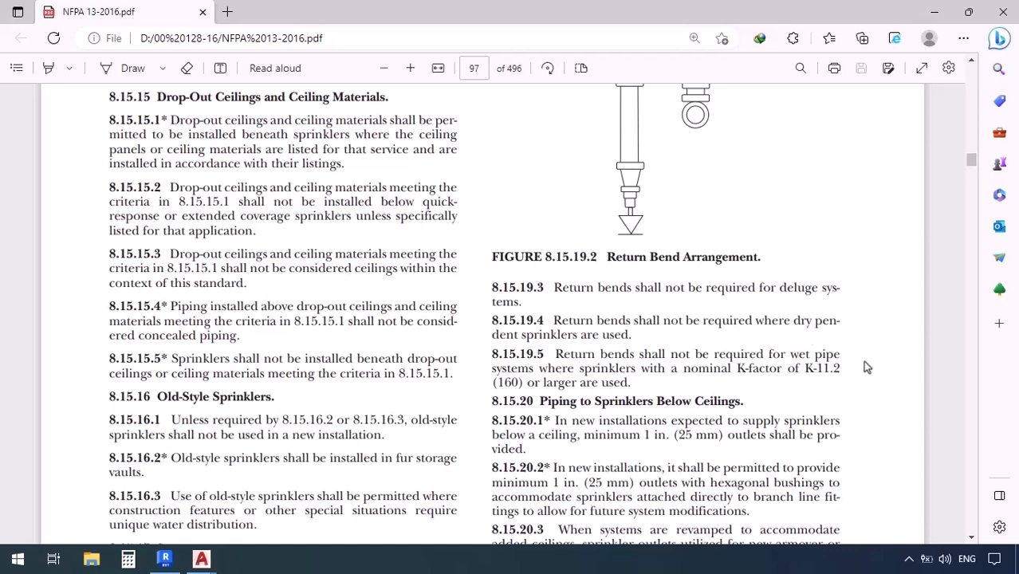
scroll(696, 192, up, 1)
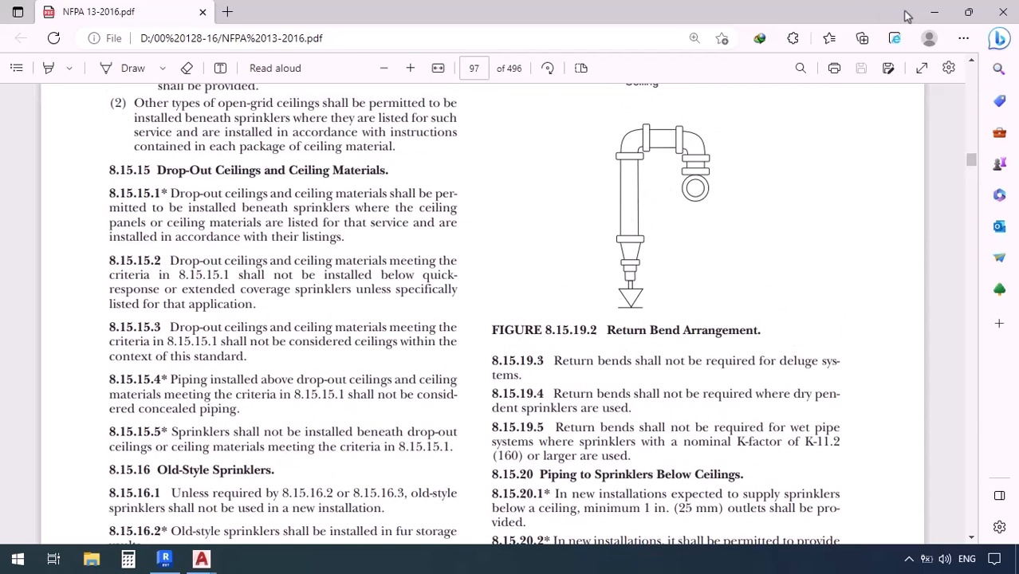
click(934, 11)
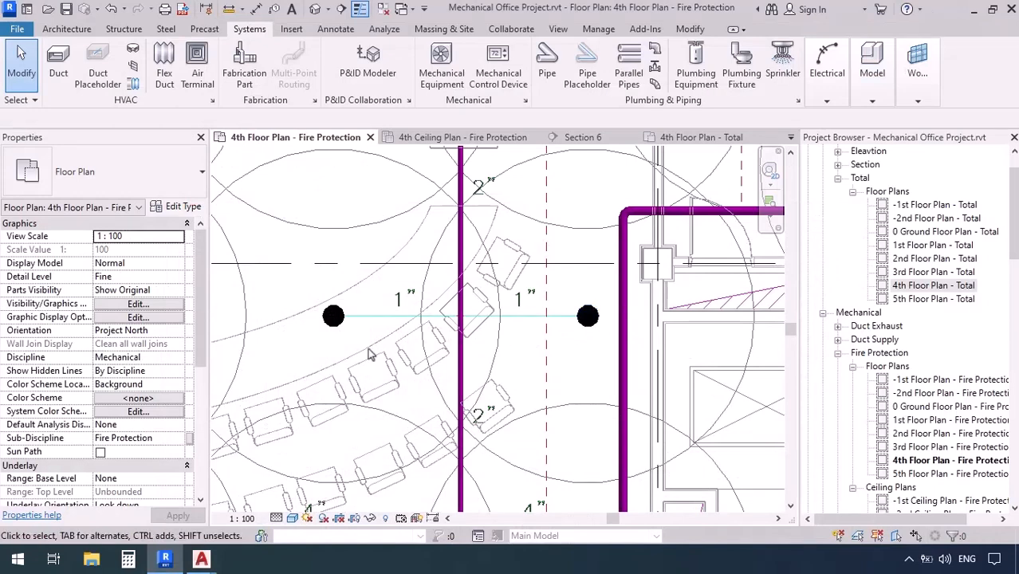
Check the 50 mm pipe's properties and close the 4th Ceiling Plan - Fire Protection, Section 6 and 4th Floor Plan - Total views
scroll(286, 347, up, 3)
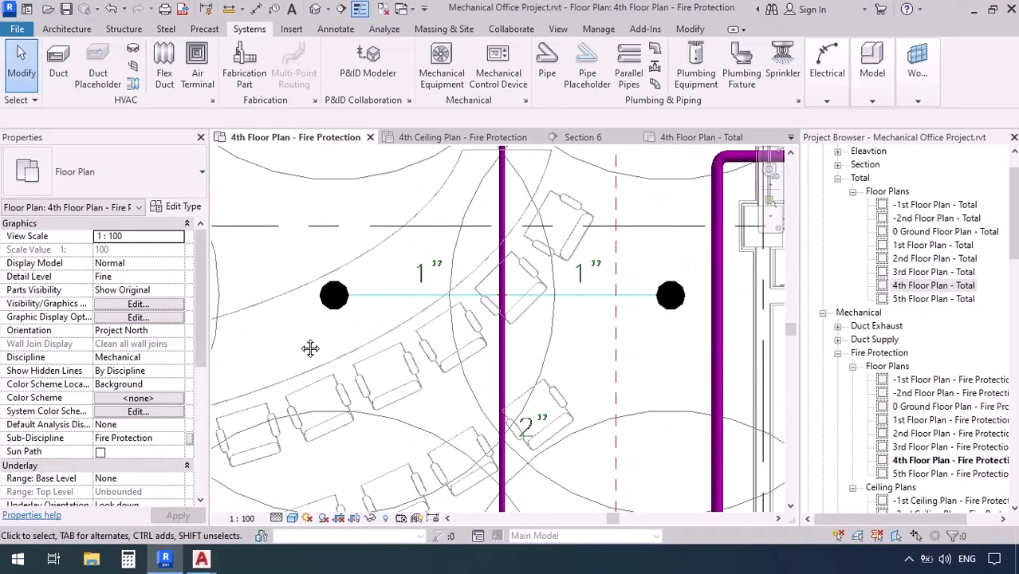
click(502, 328)
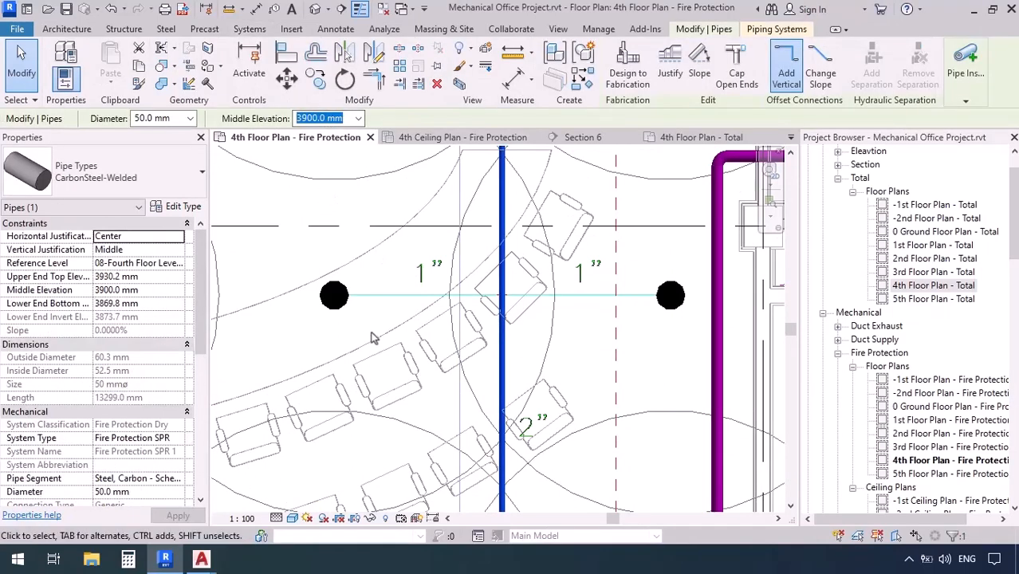
key(Escape)
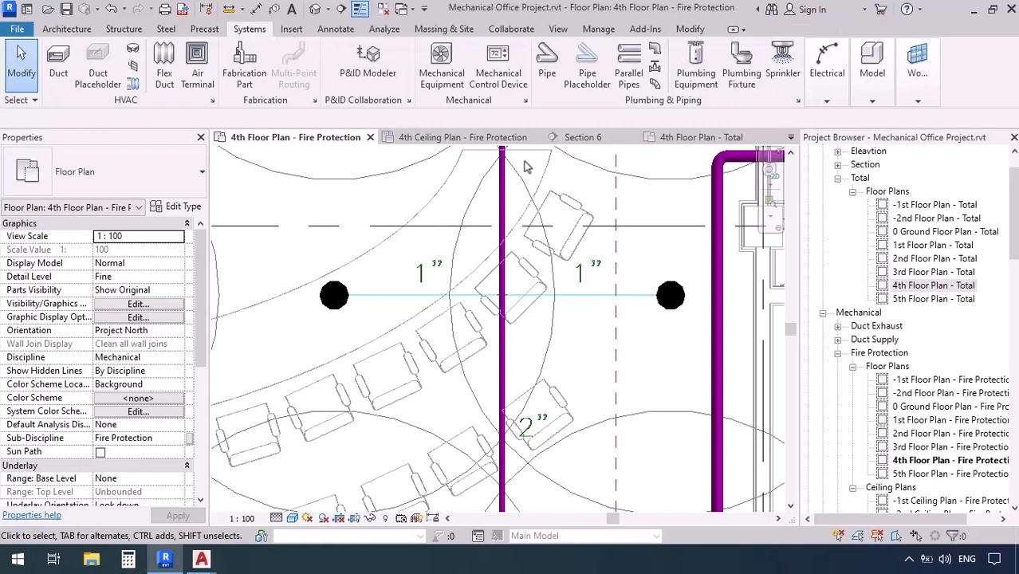
click(536, 138)
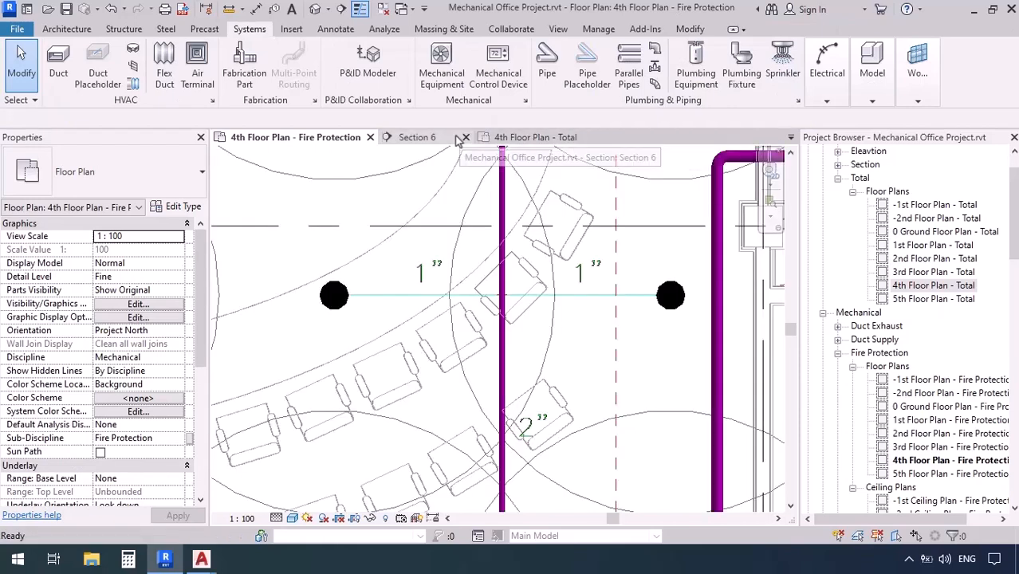
click(467, 137)
click(490, 138)
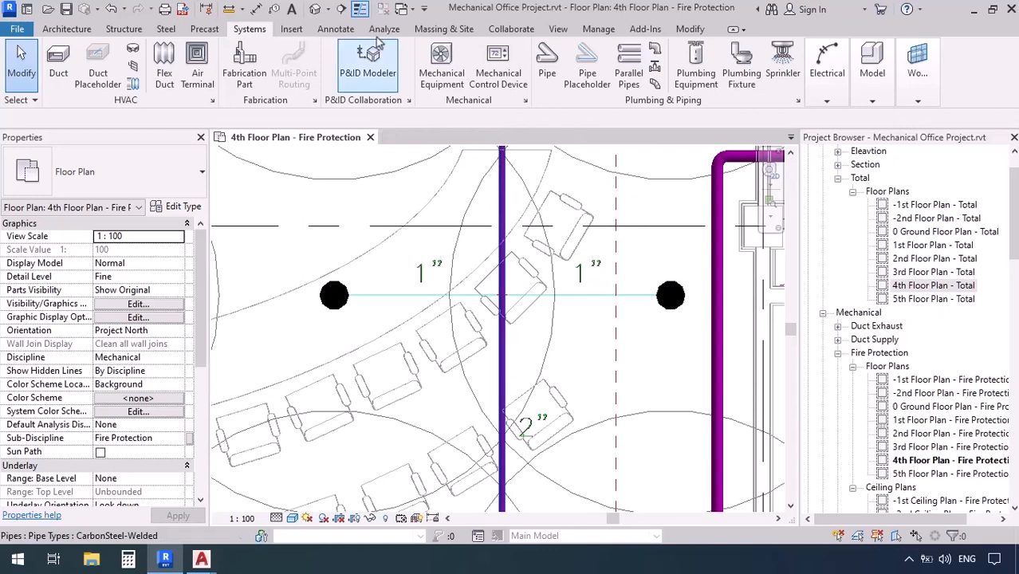
Create a north-facing section across the 50 mm branch just south of its first sprinkler pair, with a view depth of about 725 mm
click(341, 8)
click(291, 324)
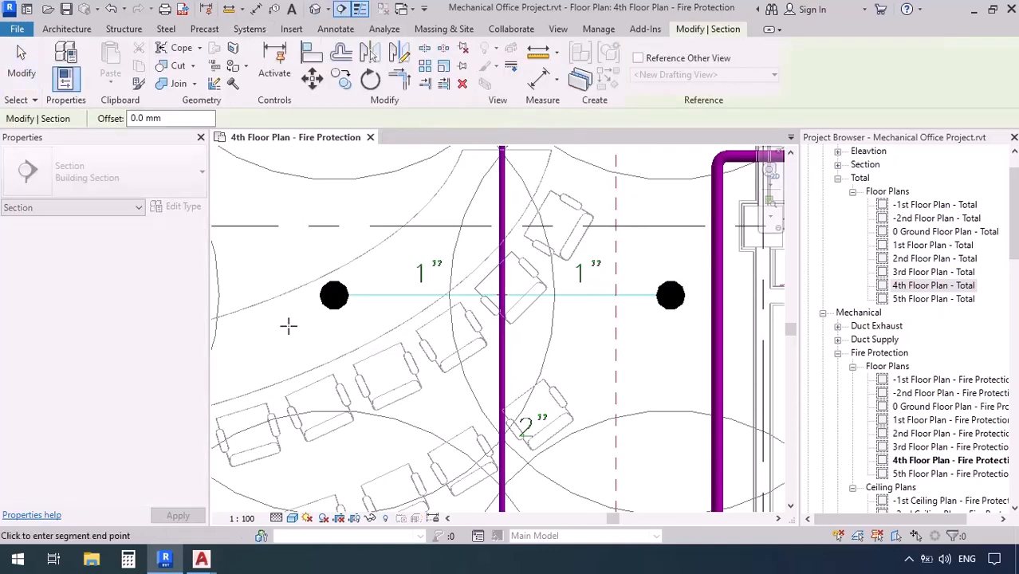
click(702, 325)
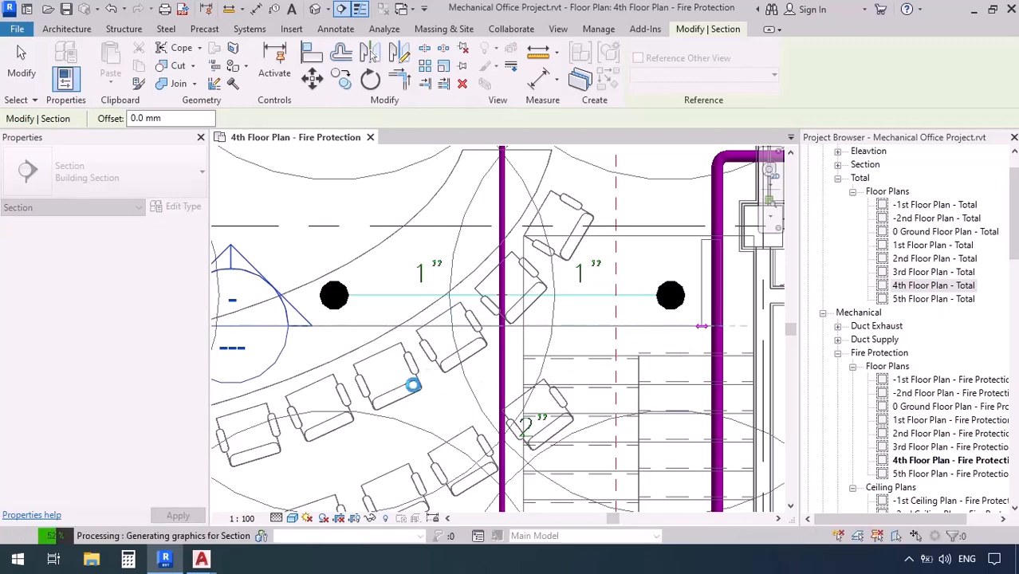
scroll(403, 390, down, 5)
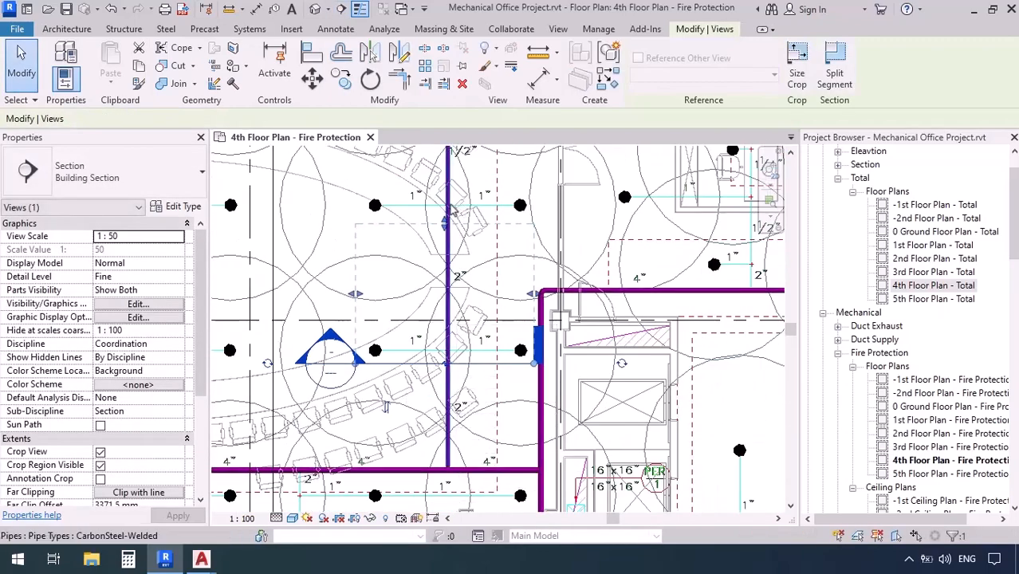
drag(446, 222, 443, 335)
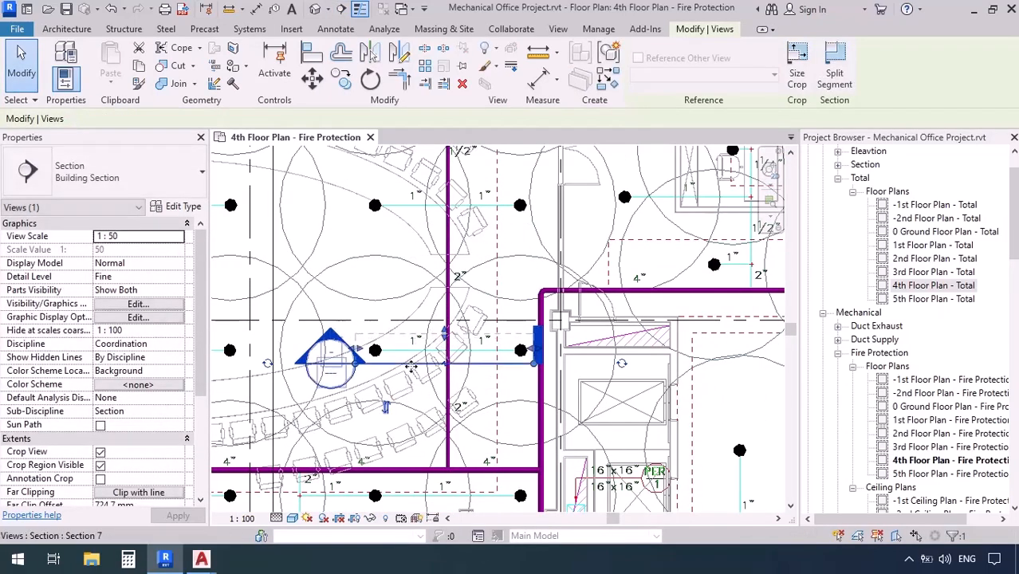
Open the new section view and tile it beside the 4th Floor Plan - Fire Protection, giving the plan the wider pane
right_click(410, 366)
click(450, 220)
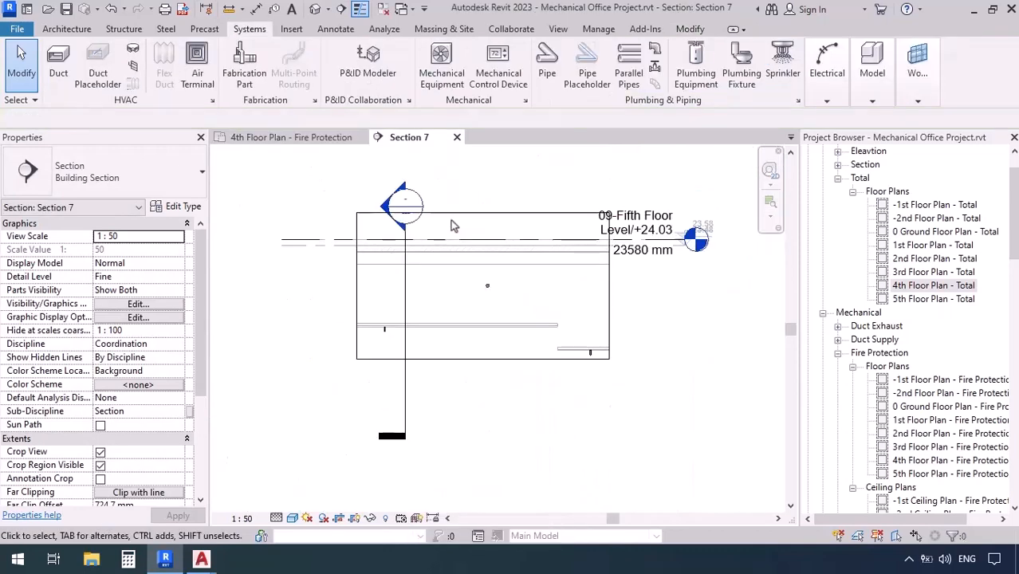
click(557, 29)
click(860, 68)
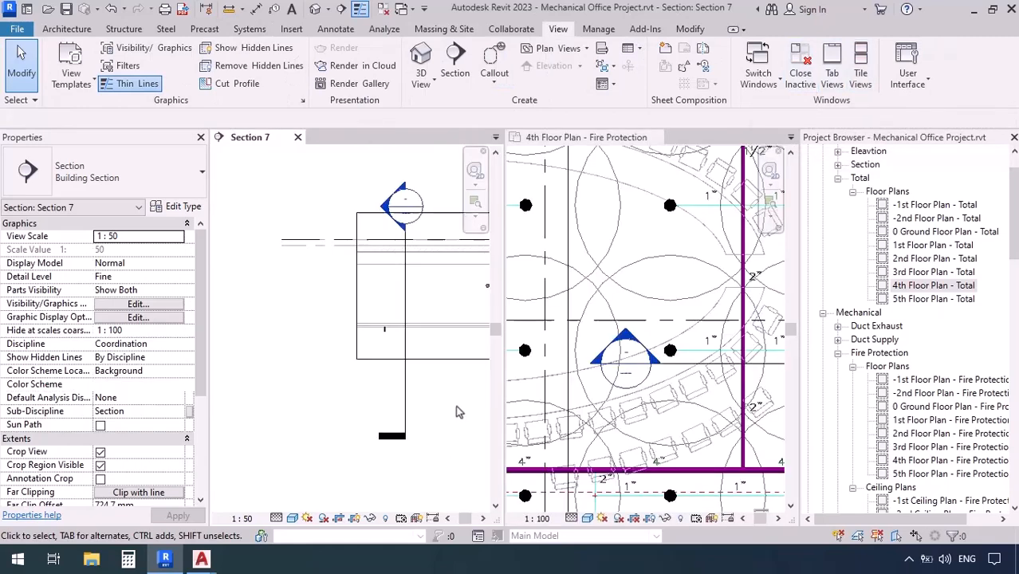
scroll(322, 373, down, 3)
scroll(403, 382, up, 3)
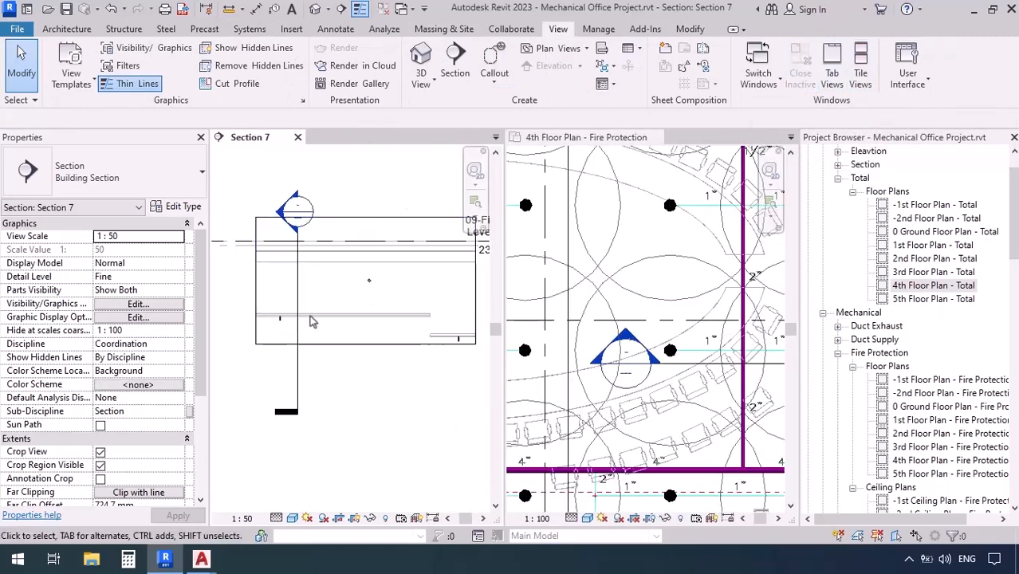
scroll(312, 322, up, 2)
click(509, 318)
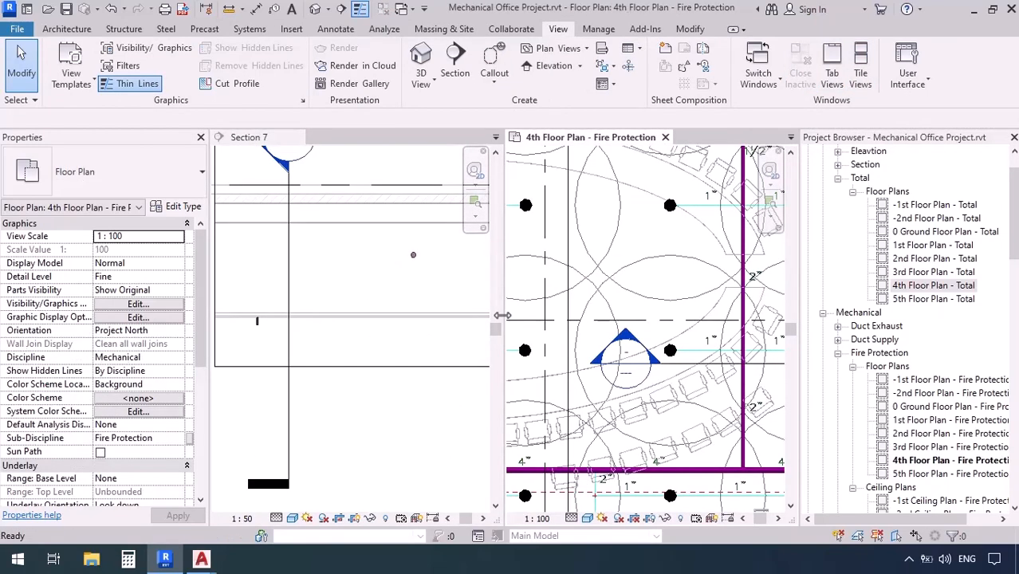
drag(501, 315, 437, 316)
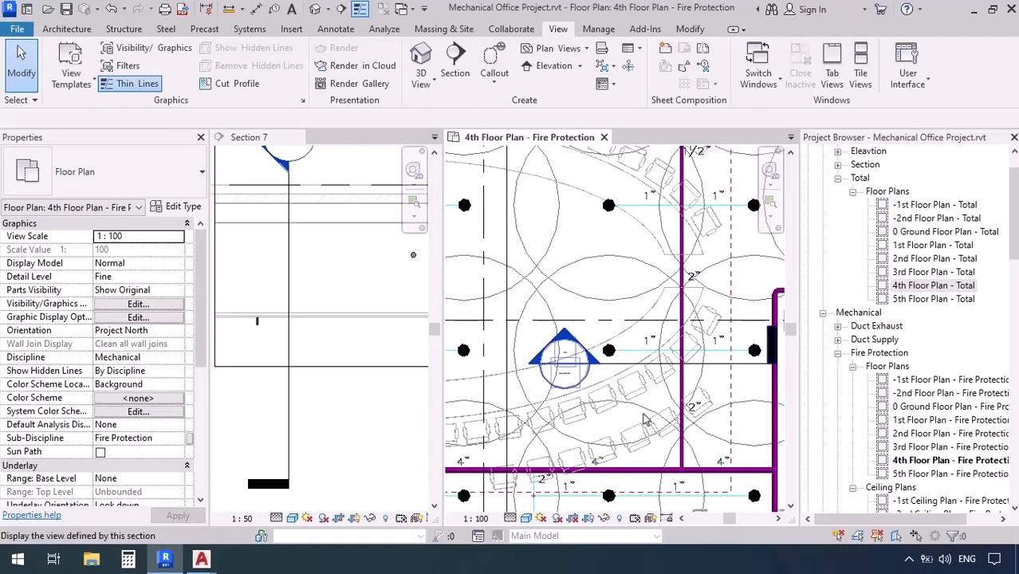
middle_drag(678, 370, 633, 343)
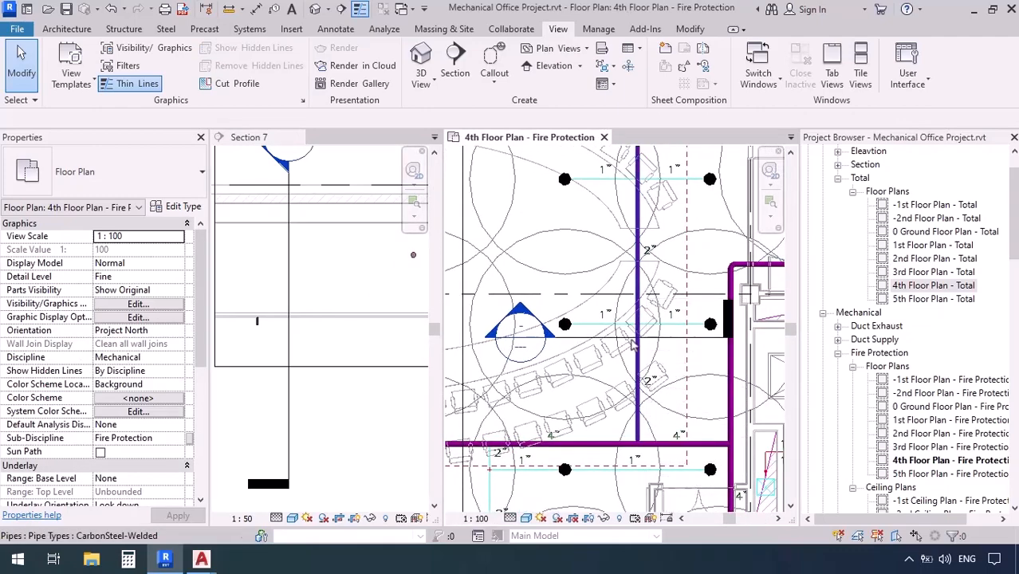
Draw a 25 mm pipe at 4400 mm middle elevation from the sprinkler west of the 50 mm branch to the branch centreline
scroll(632, 343, up, 3)
middle_drag(553, 403, 563, 411)
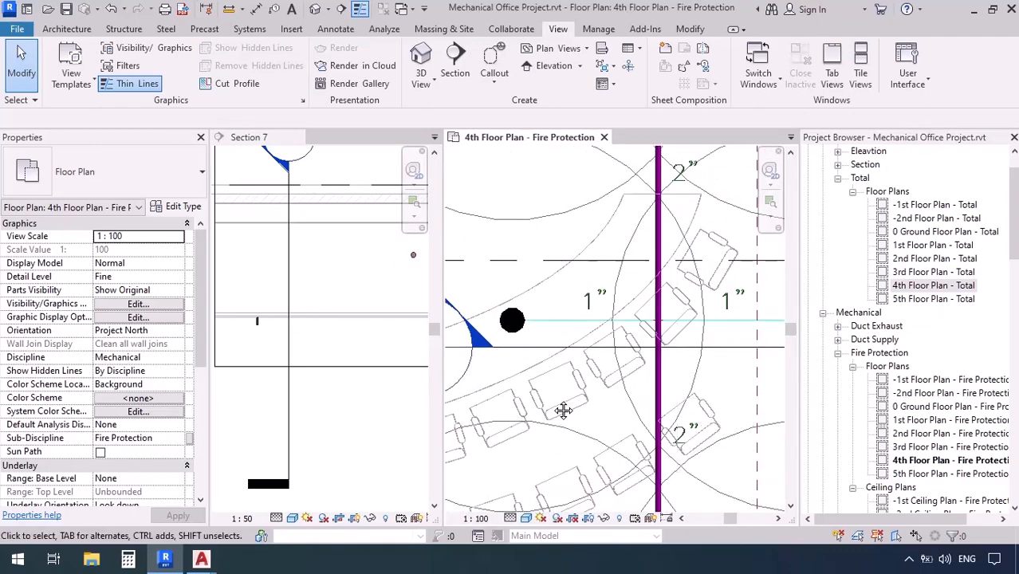
key(p)
key(i)
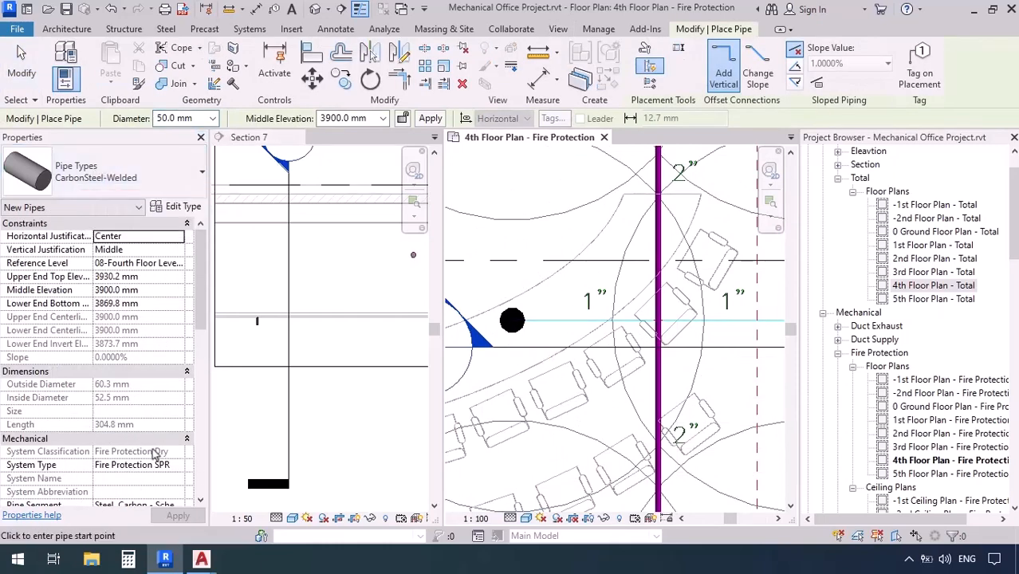
click(212, 118)
click(172, 155)
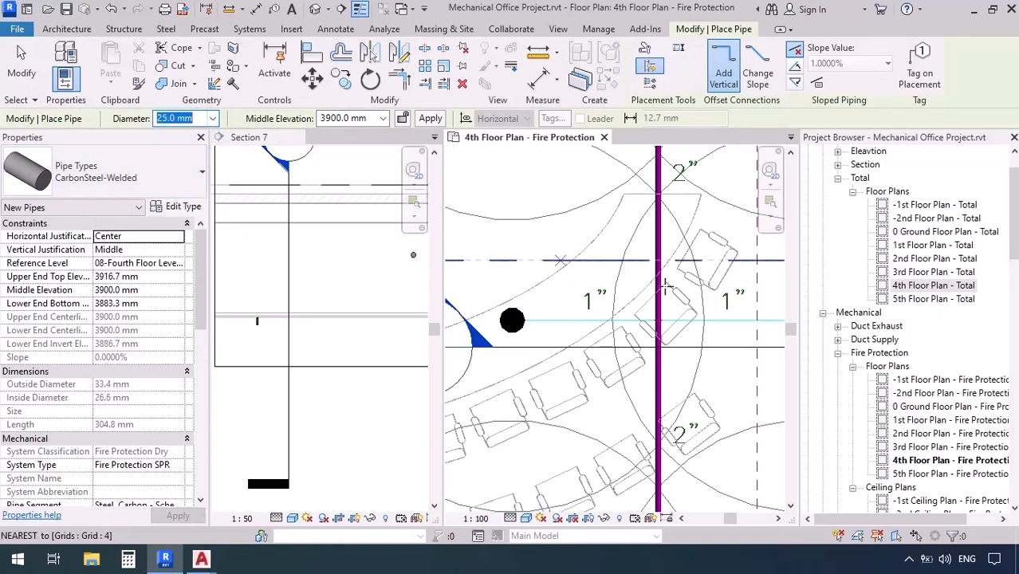
click(344, 117)
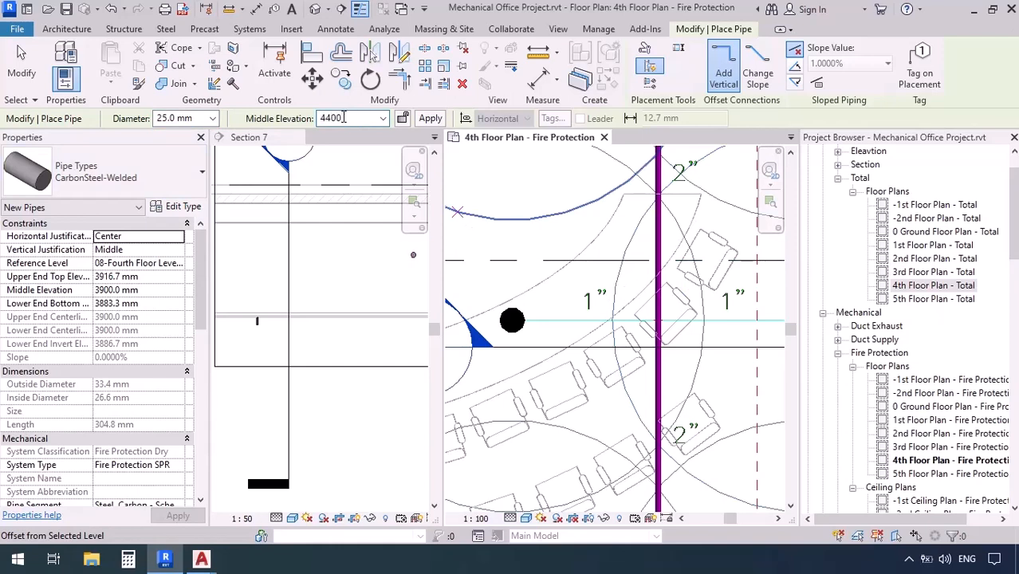
key(Return)
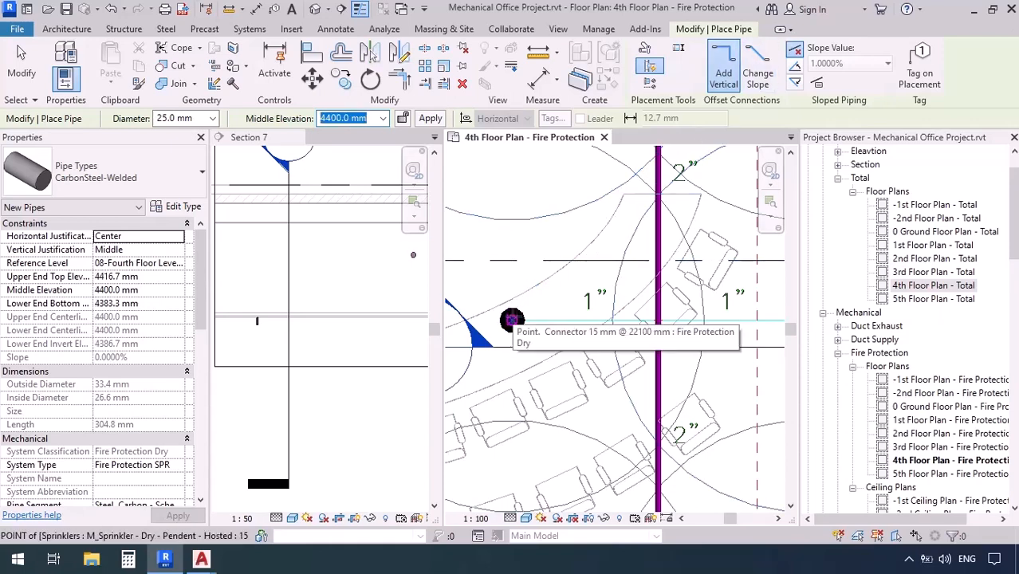
click(511, 321)
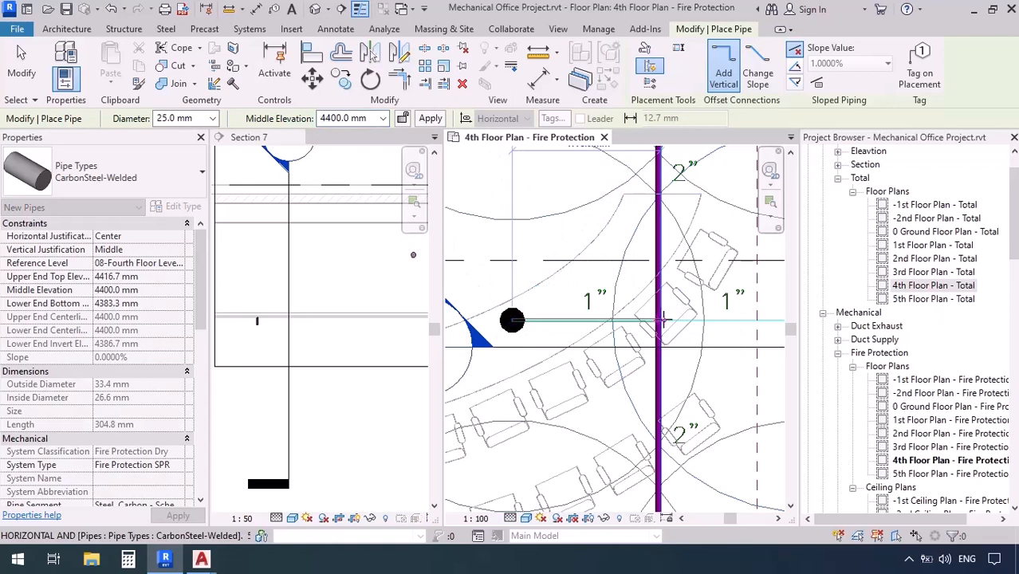
scroll(660, 322, up, 3)
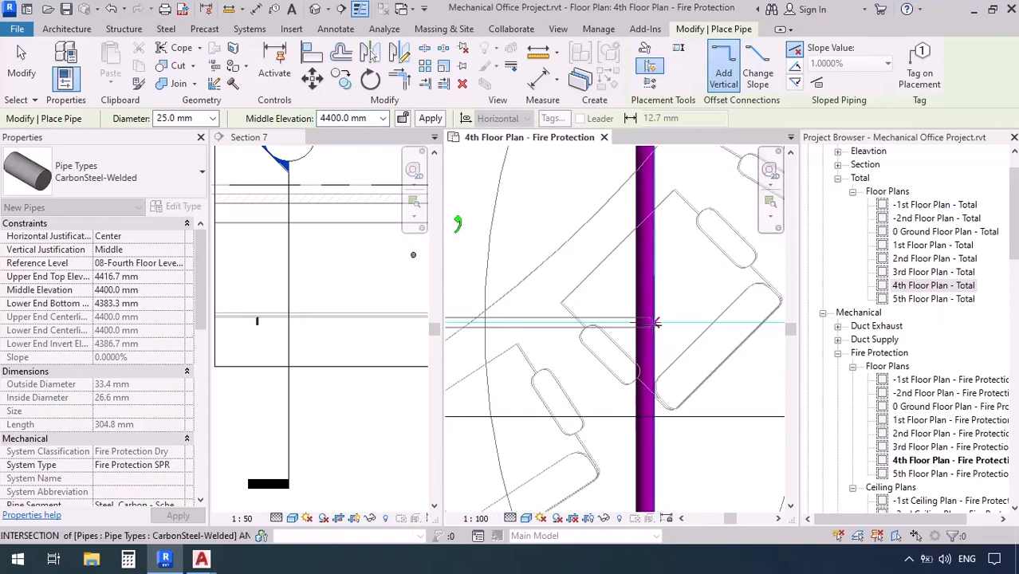
click(562, 386)
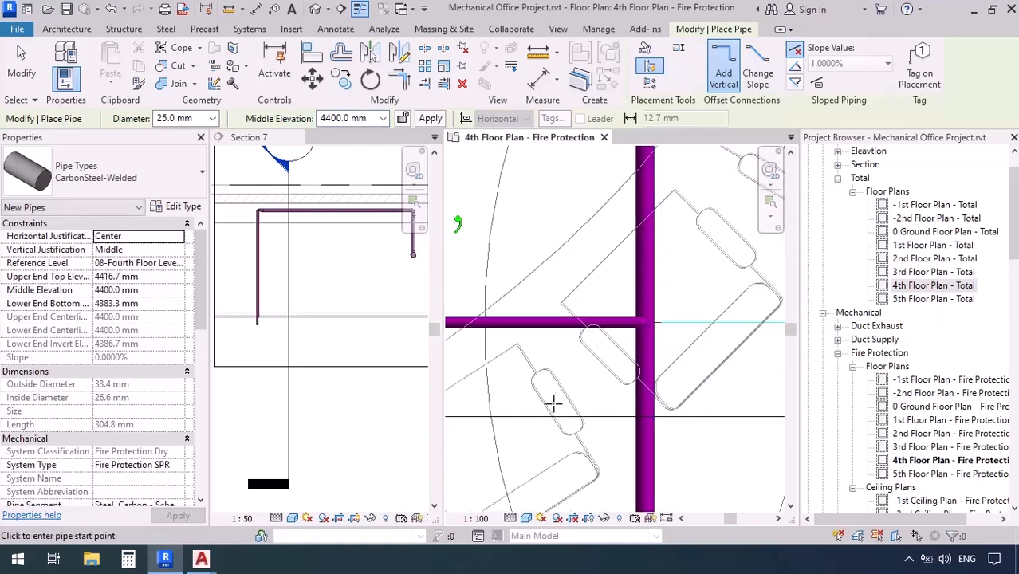
Examine the 25 mm return bend and sprinkler drop in the section and plan, and end pipe placement
scroll(241, 264, down, 2)
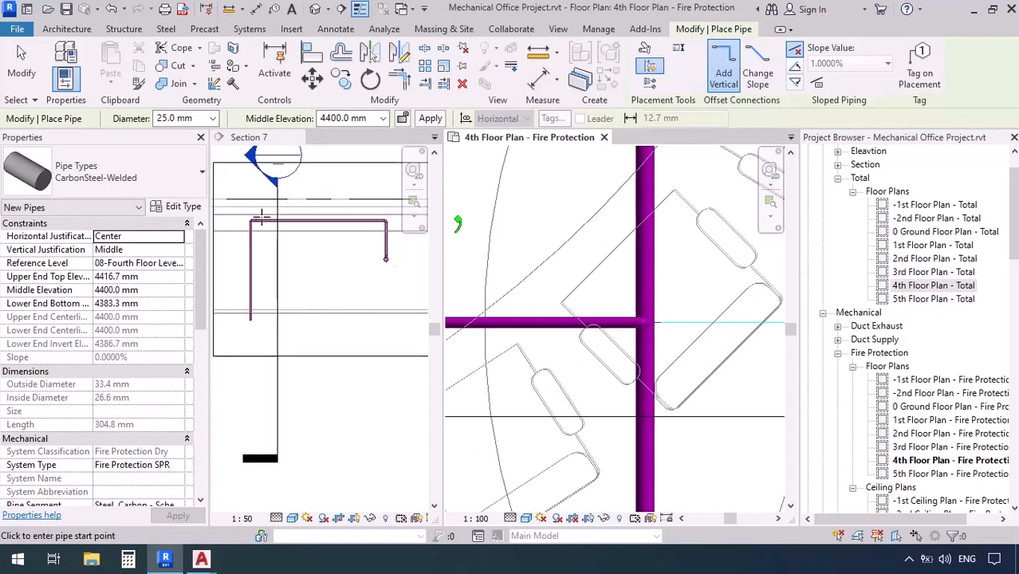
scroll(712, 272, down, 4)
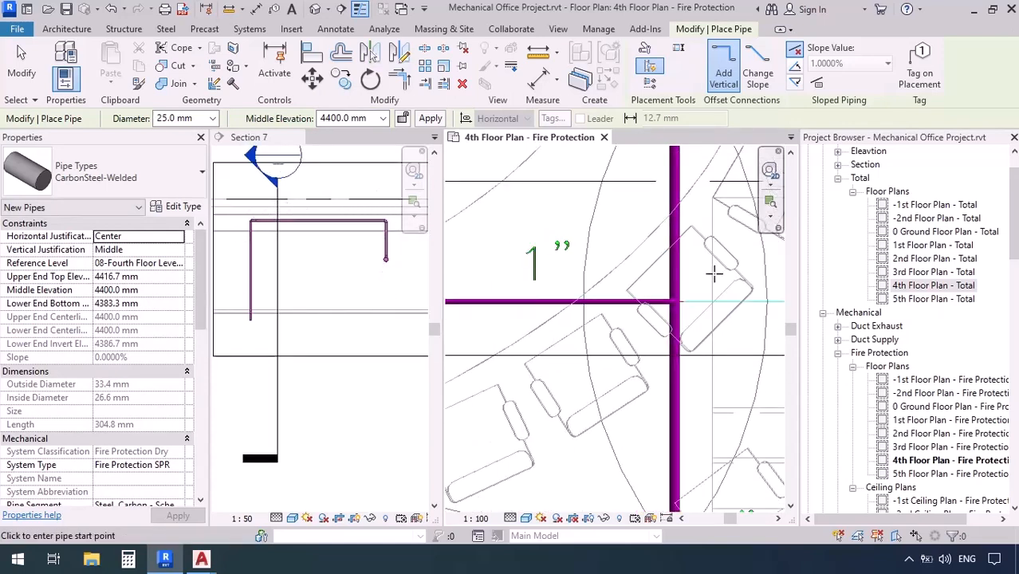
scroll(713, 273, down, 1)
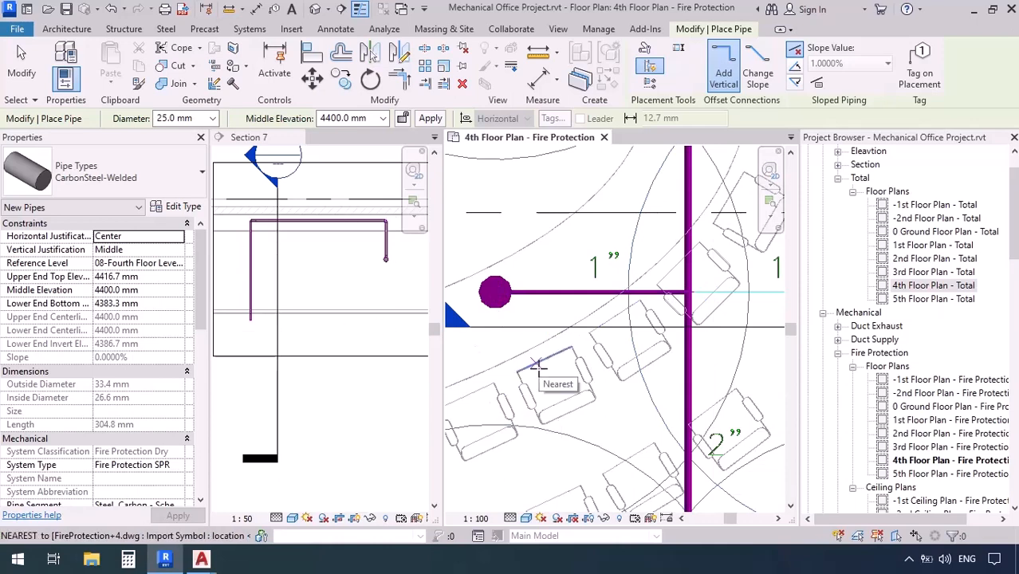
scroll(288, 387, down, 4)
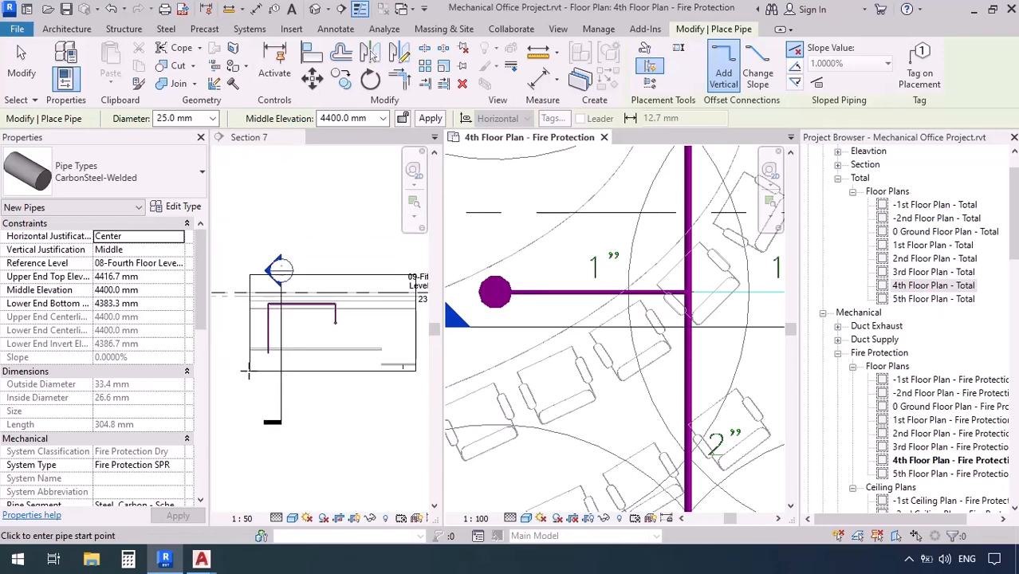
scroll(591, 359, down, 2)
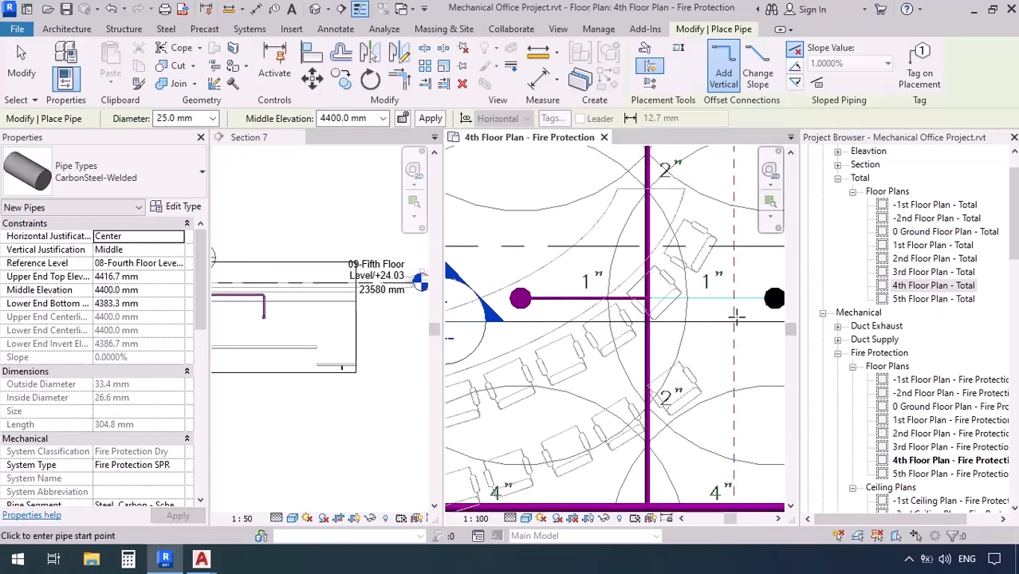
scroll(509, 306, down, 1)
scroll(758, 301, up, 5)
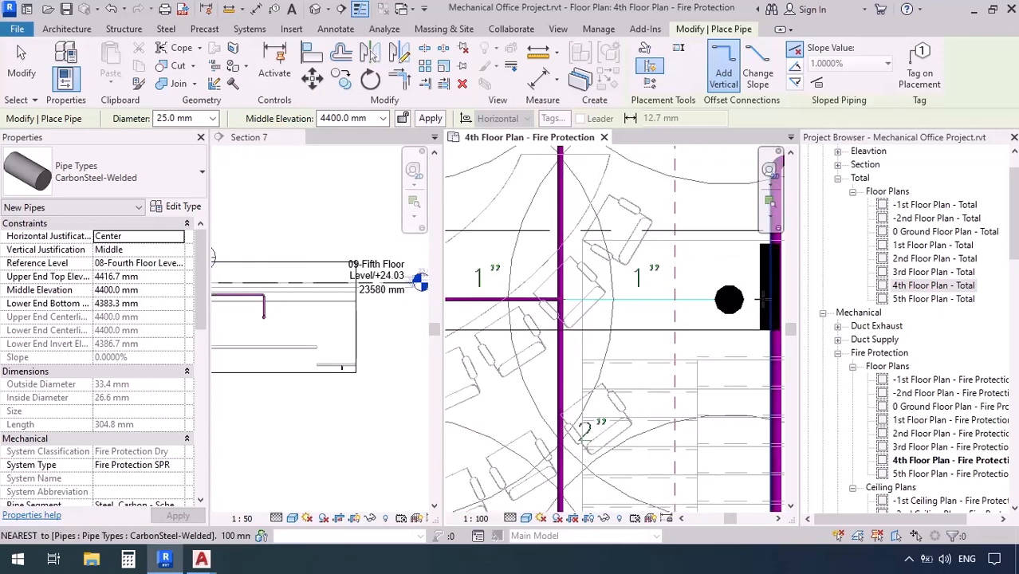
key(Escape)
key(Escape)
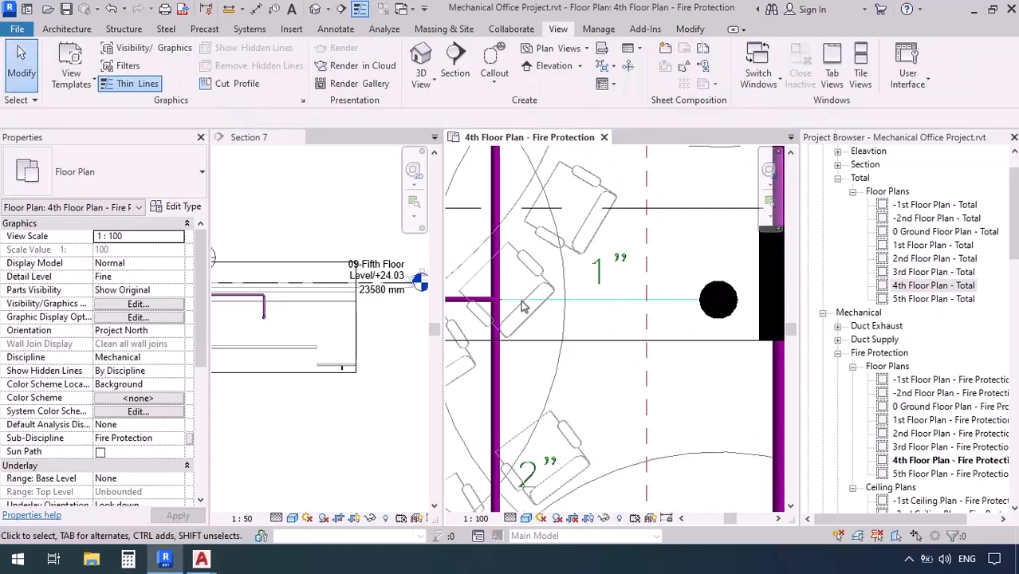
Convert the return bend's upper elbow above the 50 mm branch into a tee opening toward the east sprinkler
scroll(516, 305, up, 4)
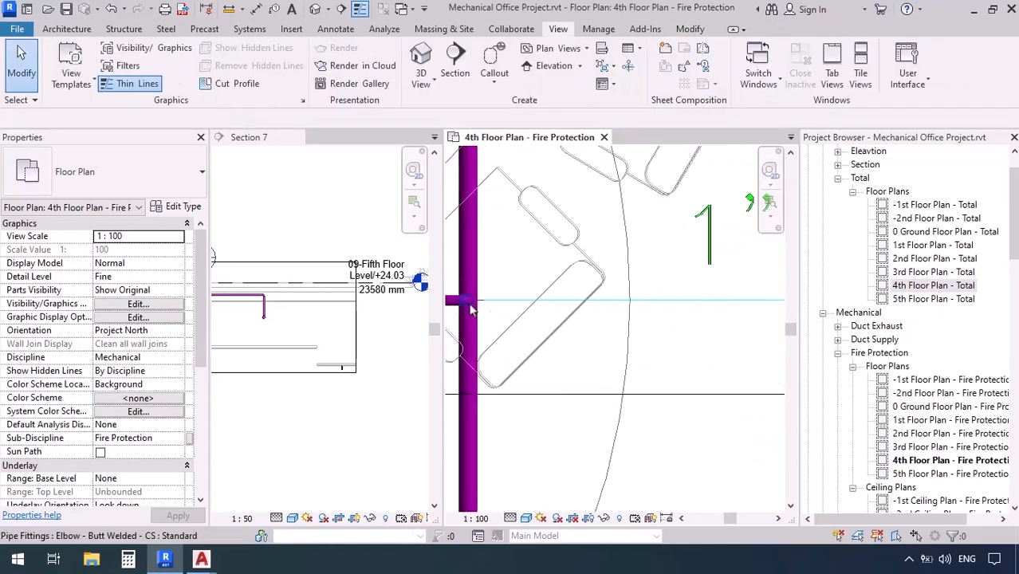
click(555, 373)
key(Escape)
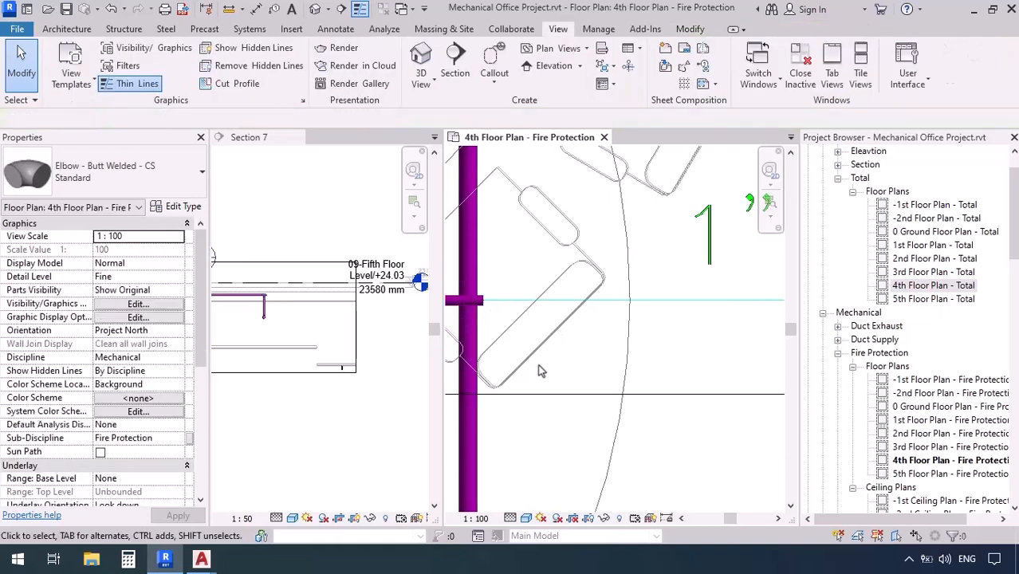
scroll(538, 342, down, 1)
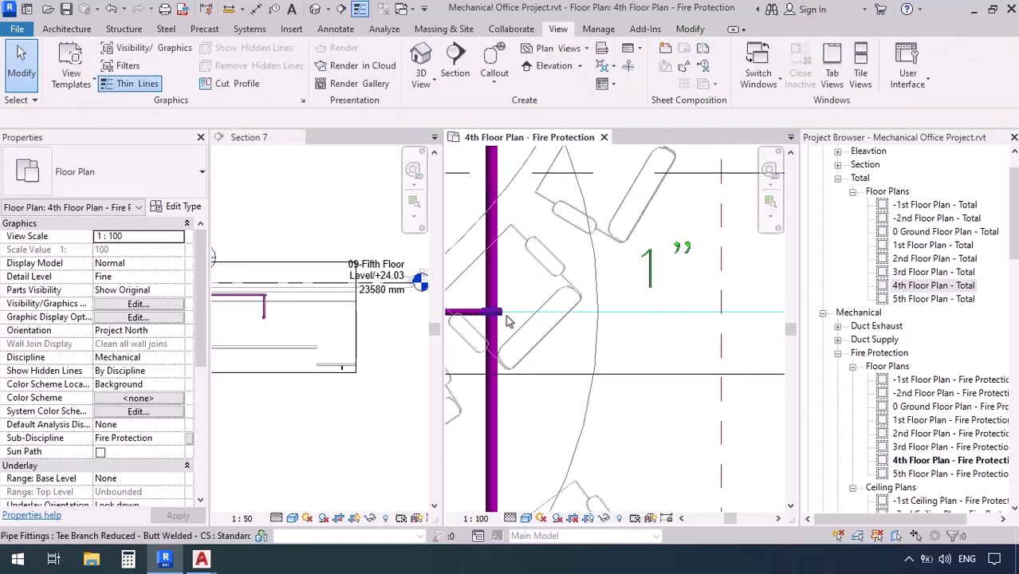
Draw a 25 mm pipe from the tee's open end to the sprinkler east of the 50 mm branch
click(507, 319)
right_click(502, 318)
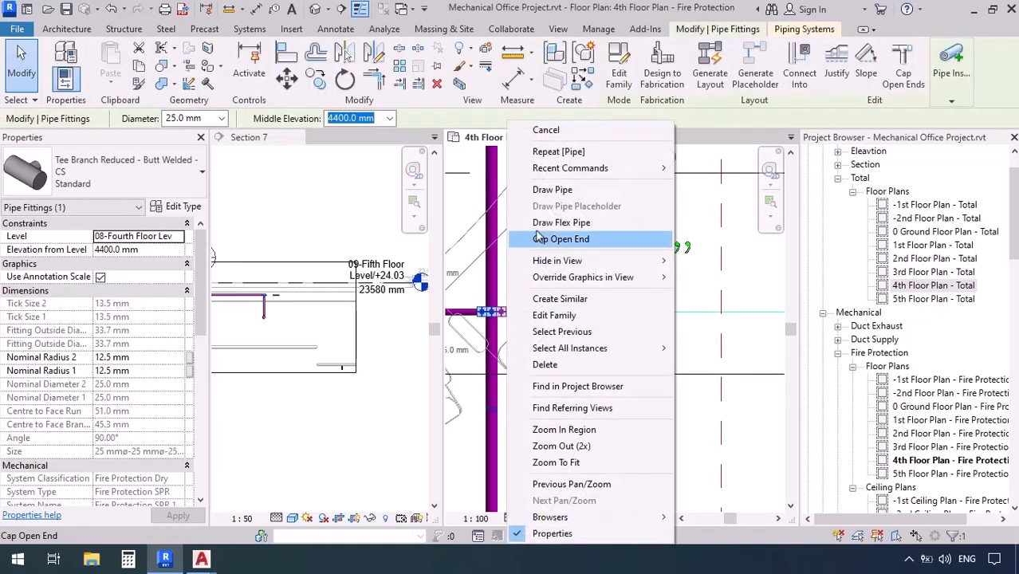
click(550, 189)
scroll(655, 295, down, 1)
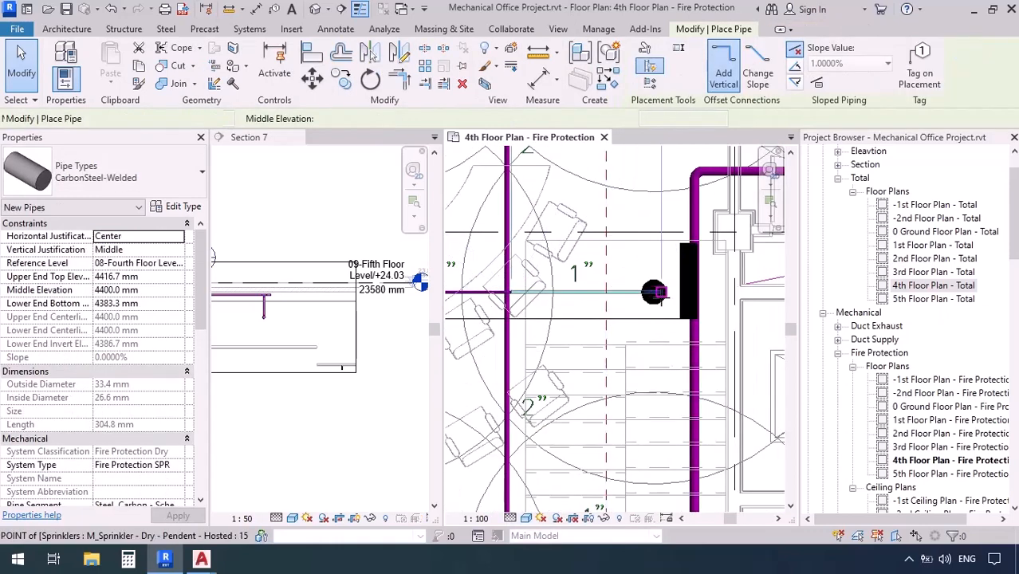
click(653, 292)
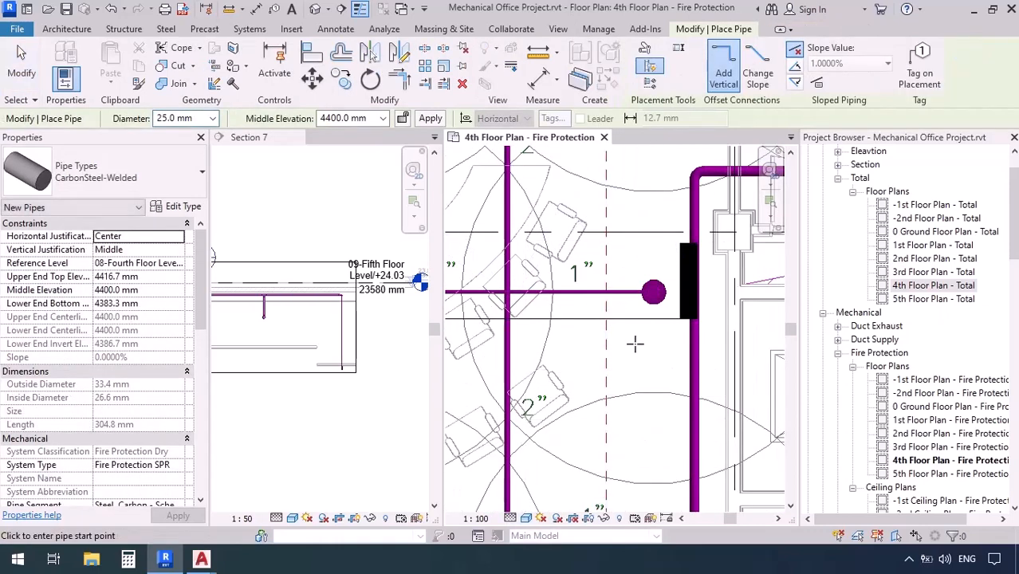
key(Escape)
Change both vertical sprinkler drops and their upper elbows in Section 7 to match the 25 mm diameter of the horizontal pipe
scroll(349, 290, down, 1)
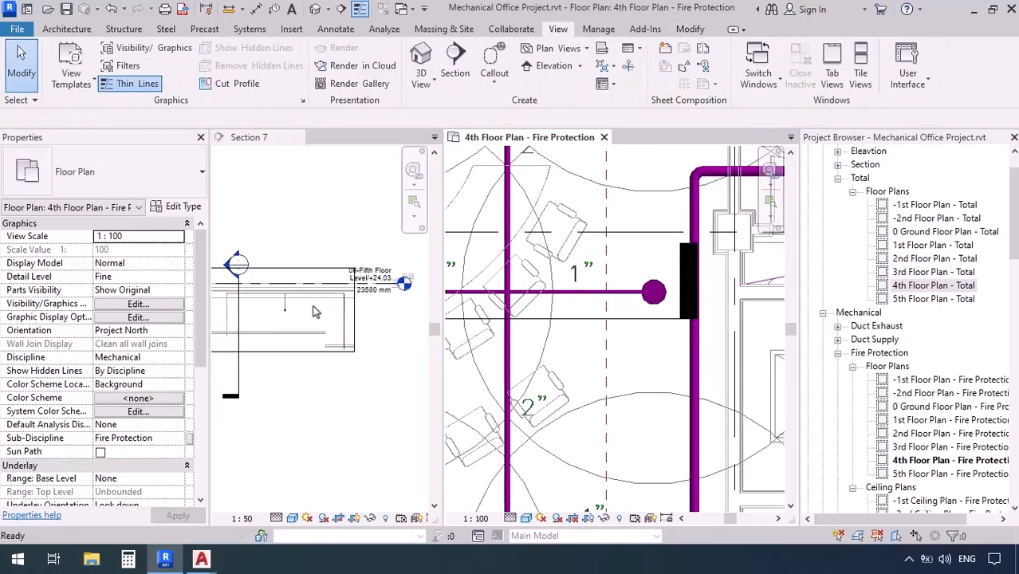
click(330, 325)
middle_drag(312, 319, 343, 331)
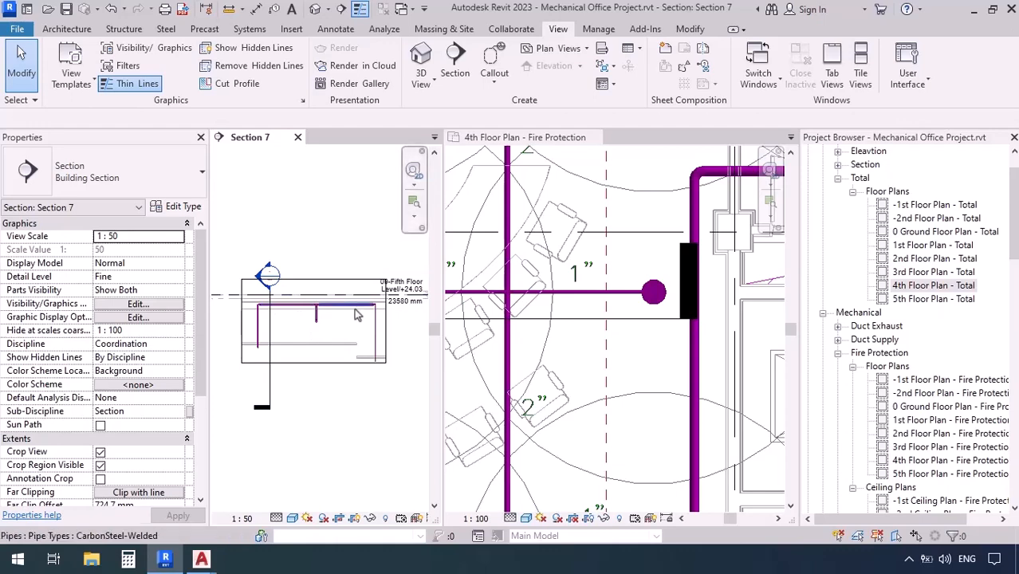
scroll(370, 319, up, 5)
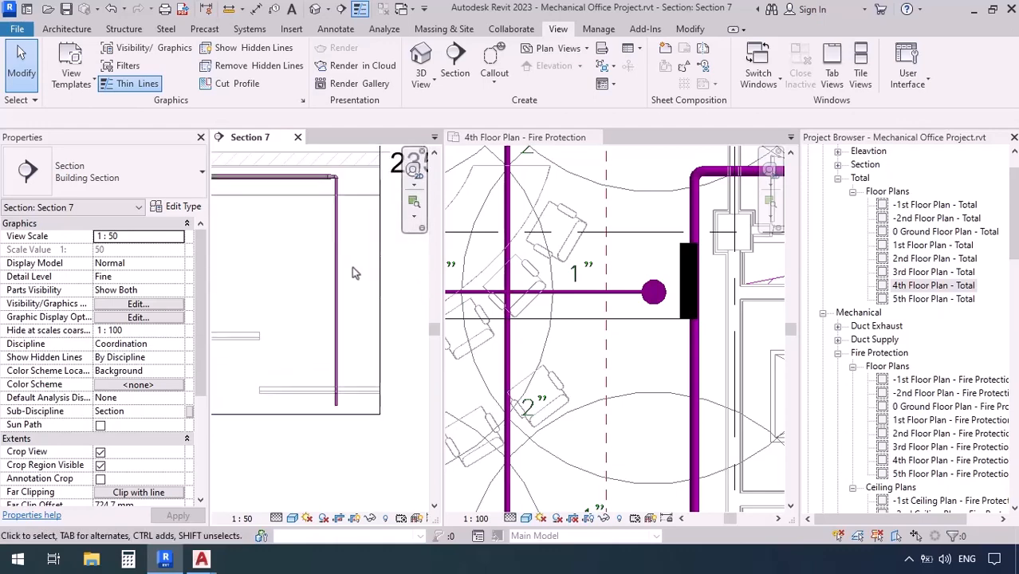
middle_drag(351, 266, 351, 275)
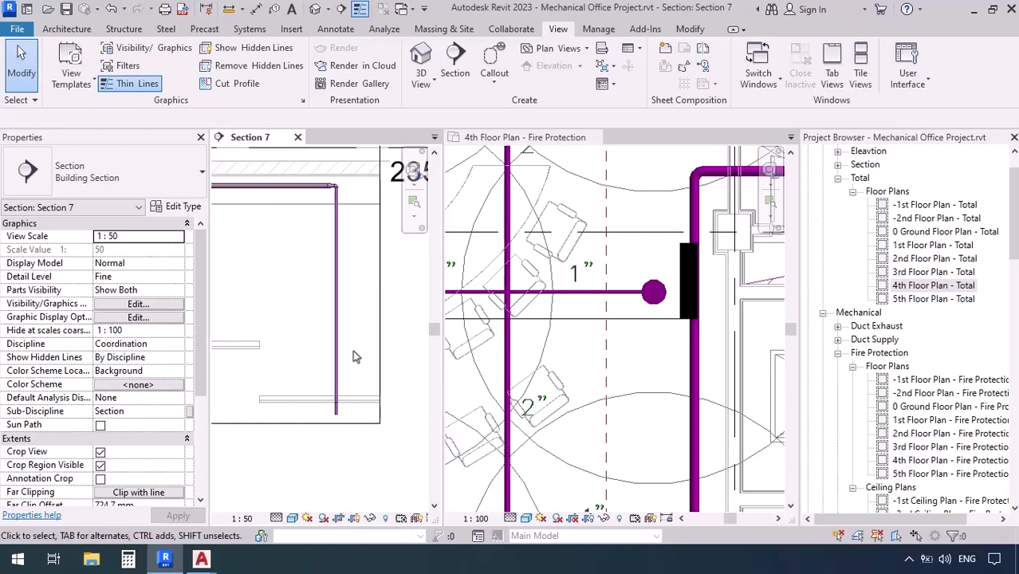
click(335, 334)
scroll(337, 195, up, 5)
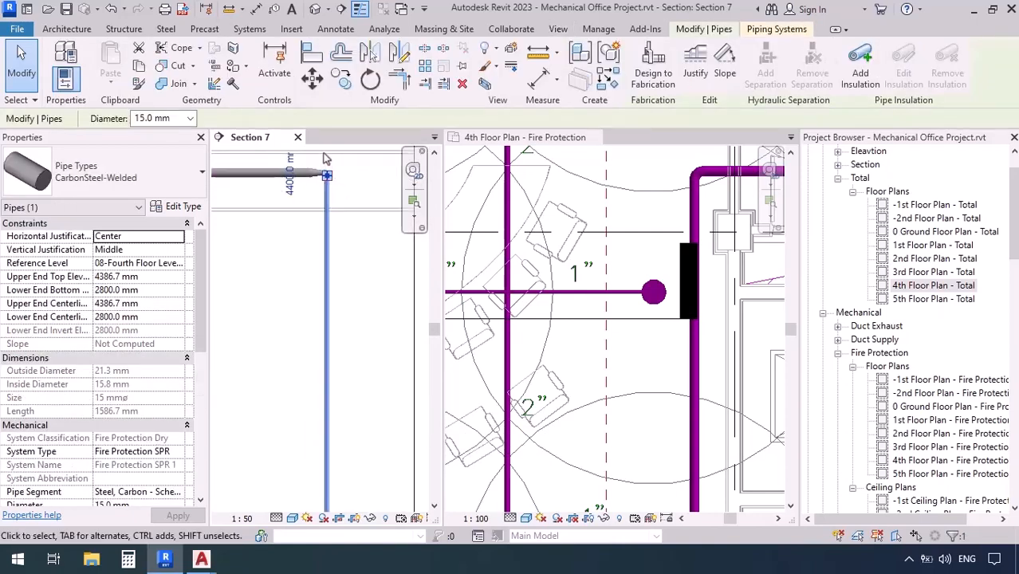
ctrl+click(339, 199)
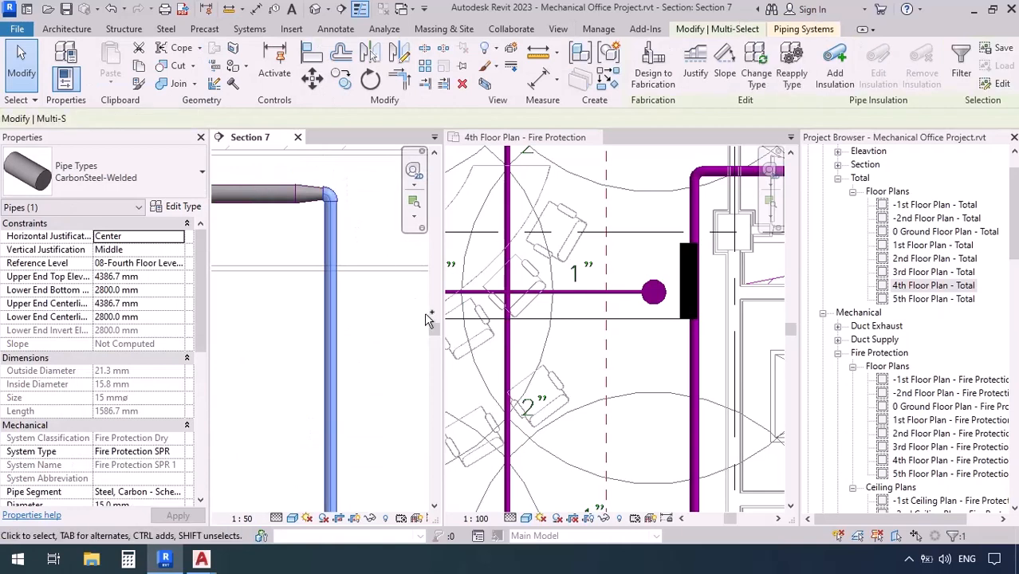
scroll(287, 313, down, 5)
scroll(289, 319, up, 5)
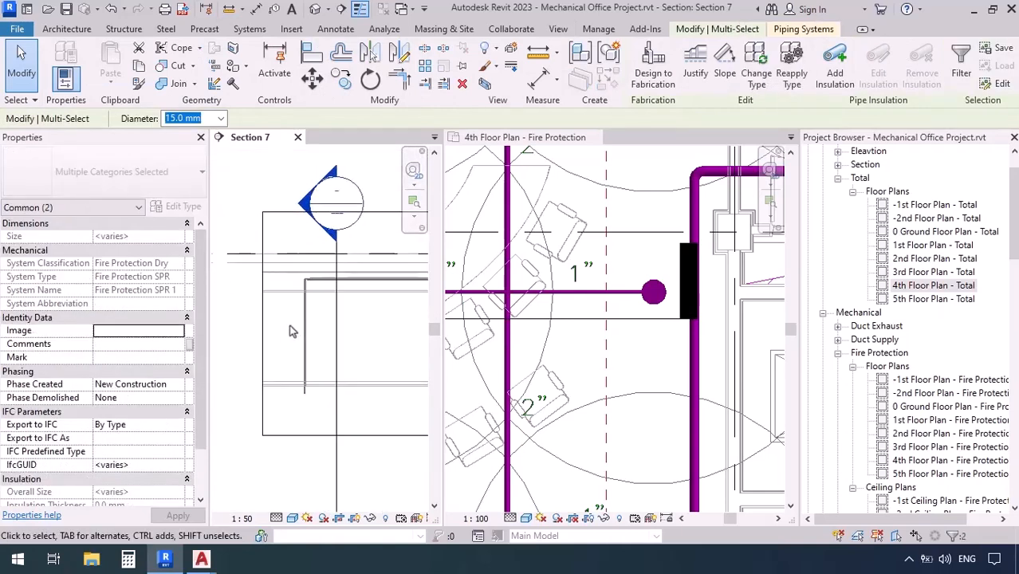
ctrl+click(331, 357)
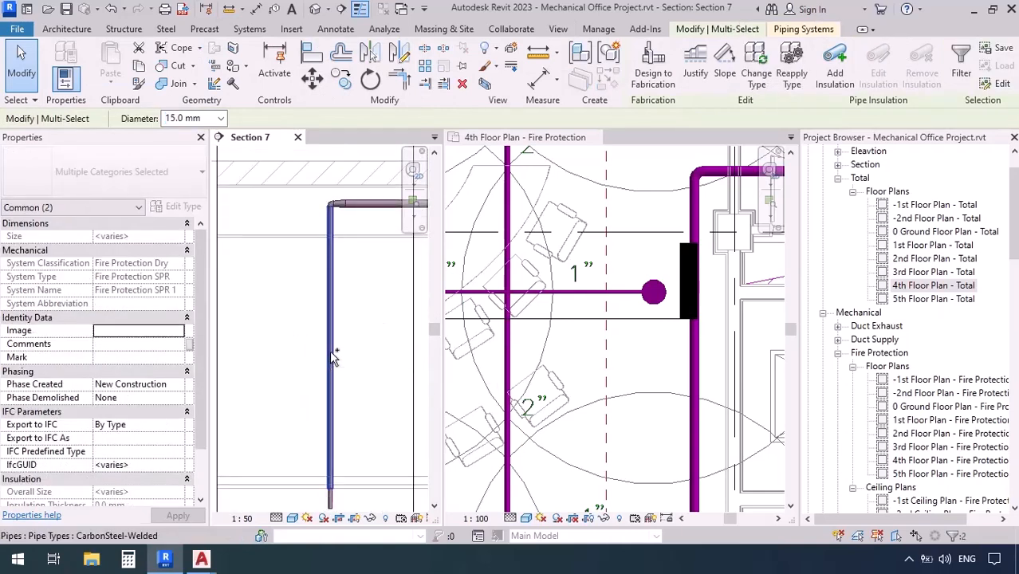
ctrl+click(312, 201)
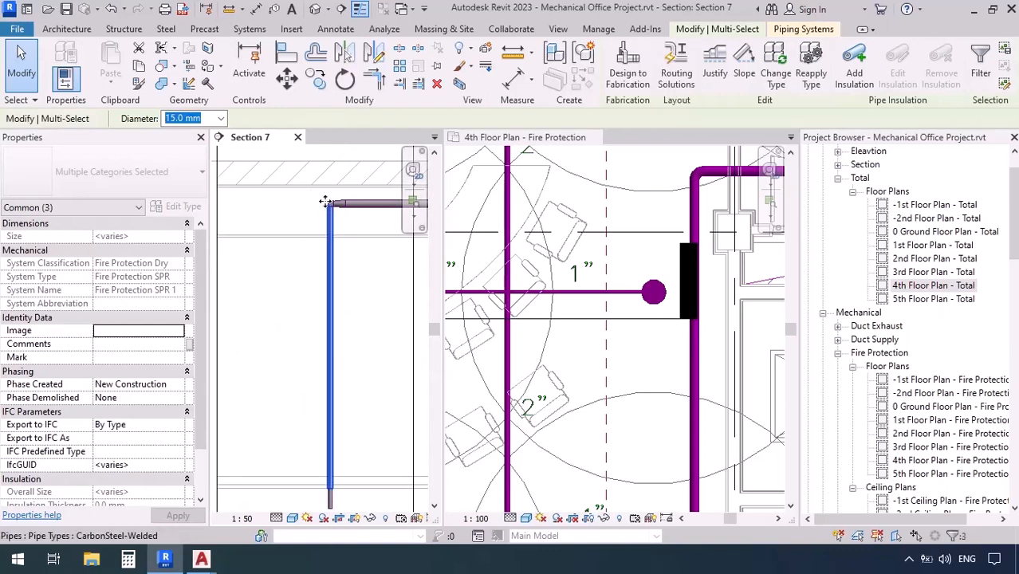
scroll(330, 206, up, 3)
ctrl+click(339, 214)
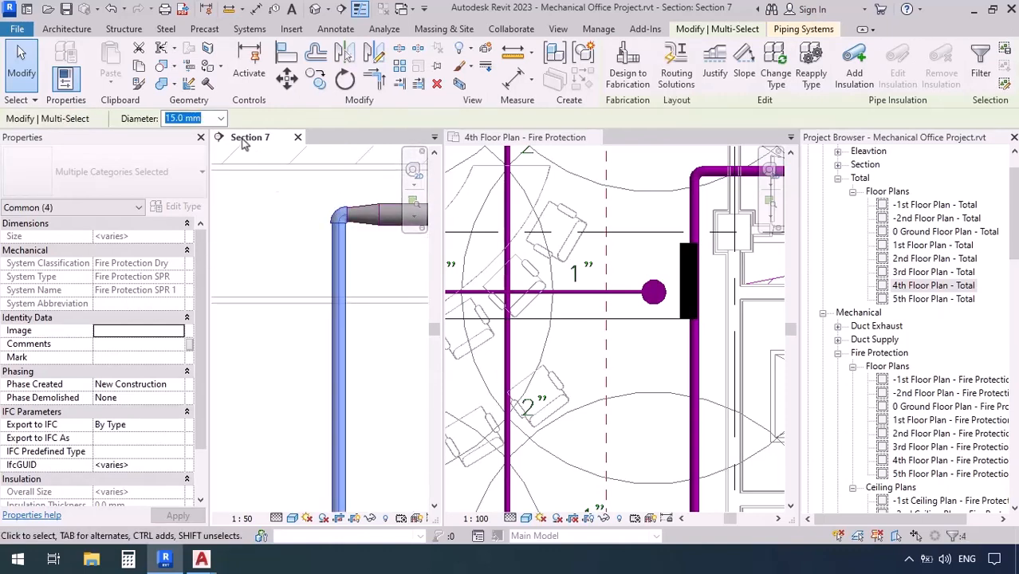
click(221, 118)
click(182, 156)
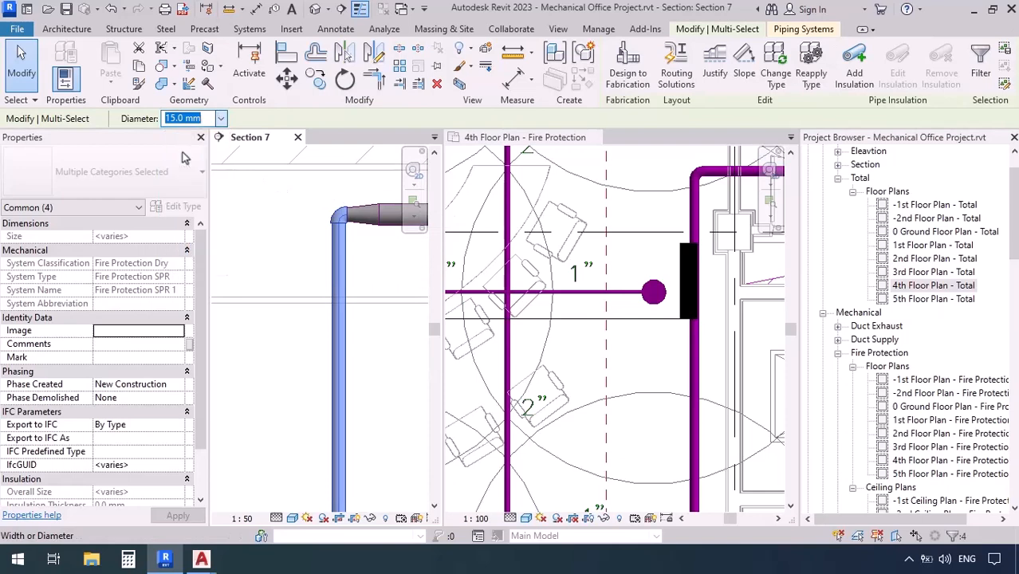
click(273, 222)
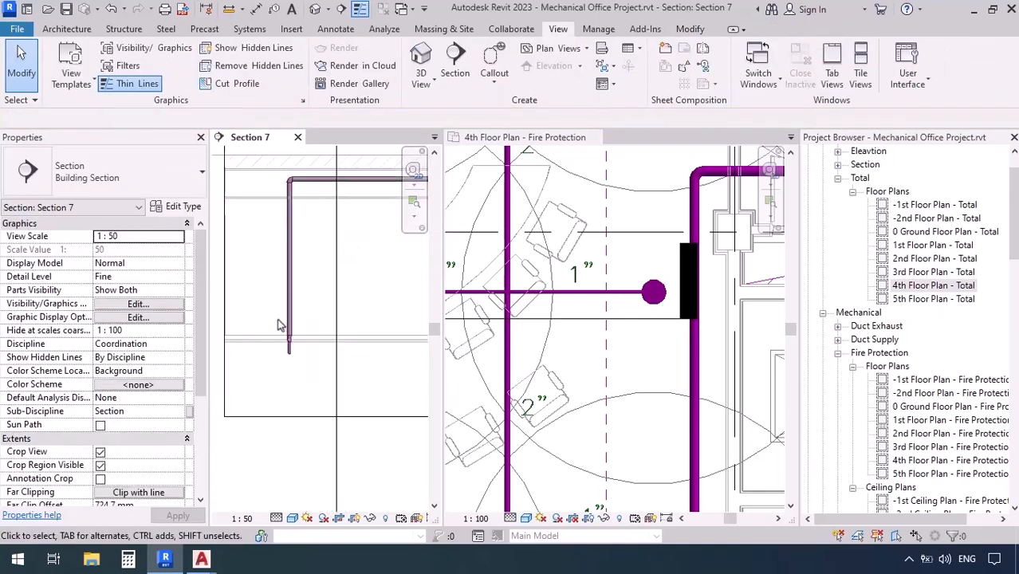
Compare the reducer at the drop's lower end with the sprinkler connection detail in M-601~607-FP.dwg in AutoCAD
scroll(261, 361, up, 5)
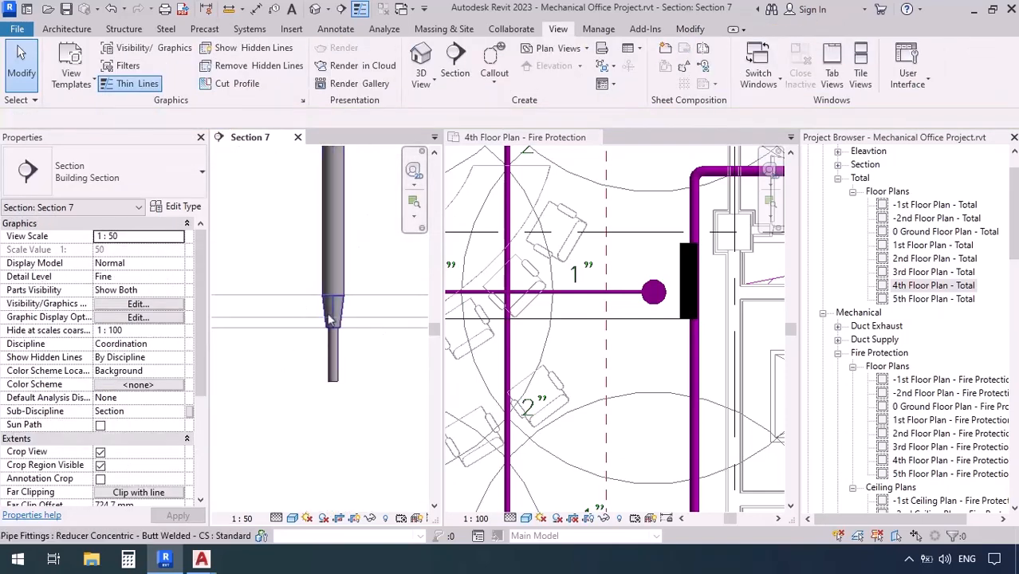
mouse_move(201, 561)
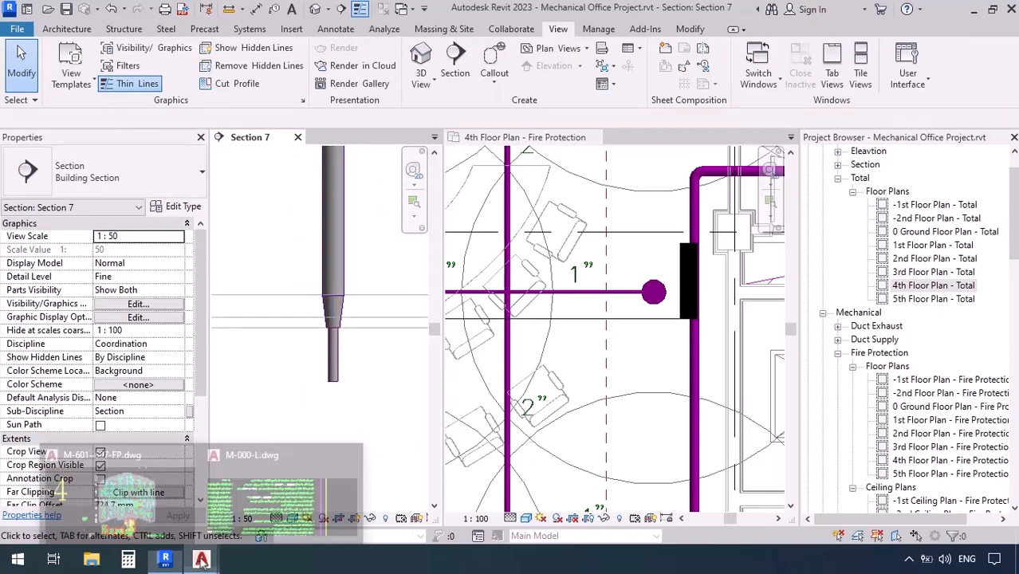
click(176, 502)
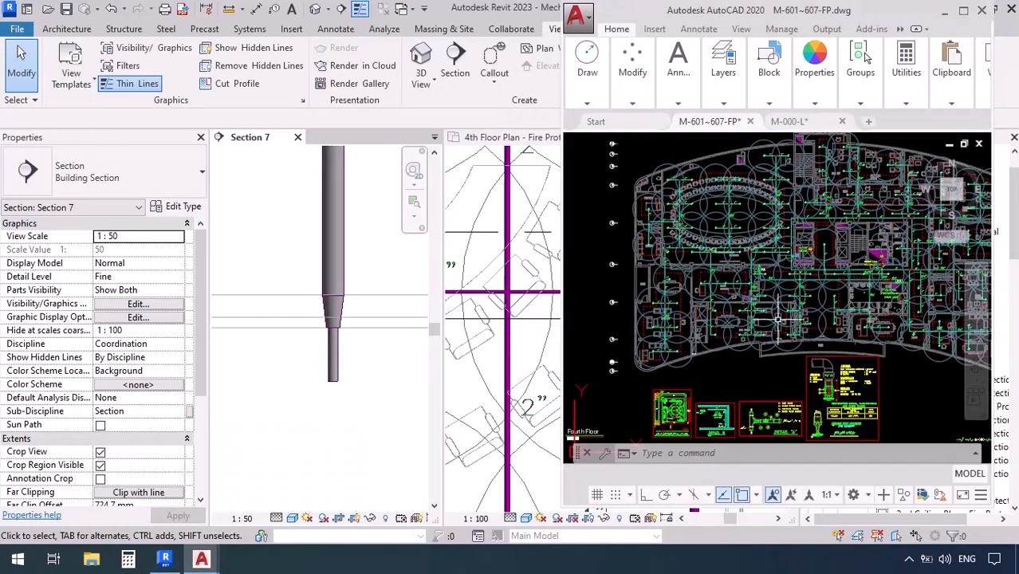
scroll(812, 368, up, 10)
middle_drag(831, 274, 824, 352)
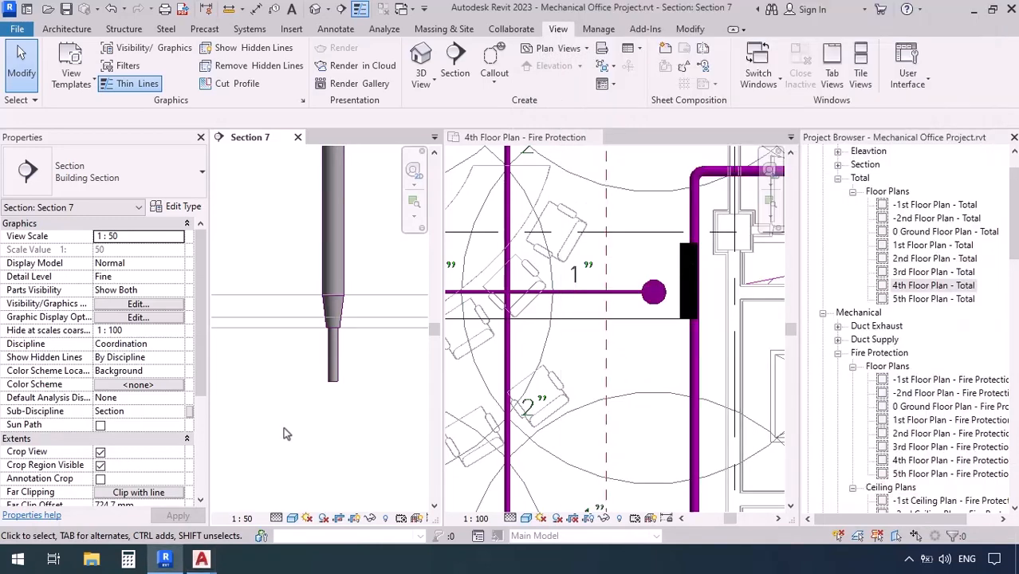
click(284, 432)
Review the return bend in the section against Figure 8.15.20.4.2 in the NFPA 13-2016 PDF for the maximum nipple length
scroll(246, 331, down, 6)
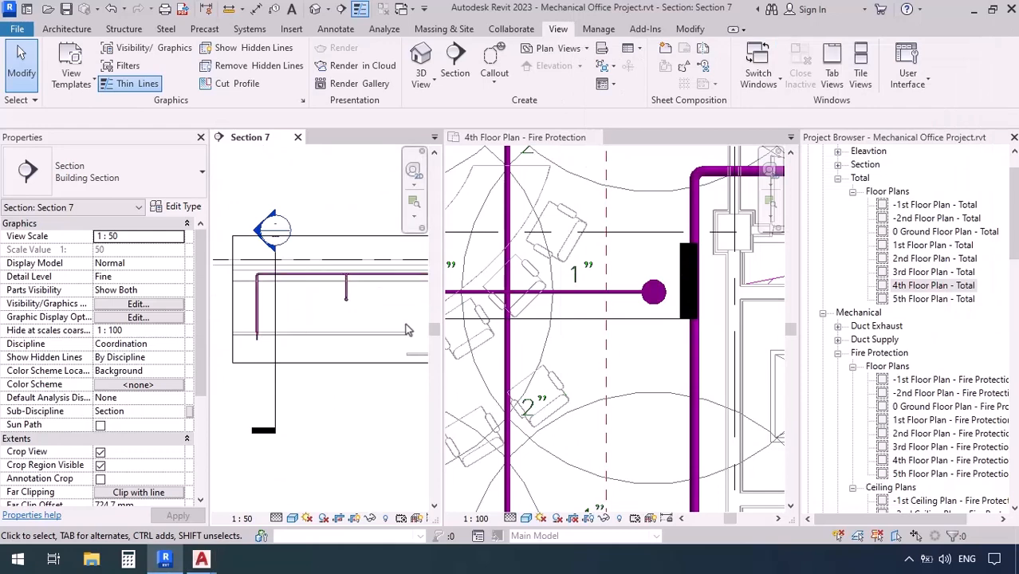
middle_drag(394, 320, 369, 319)
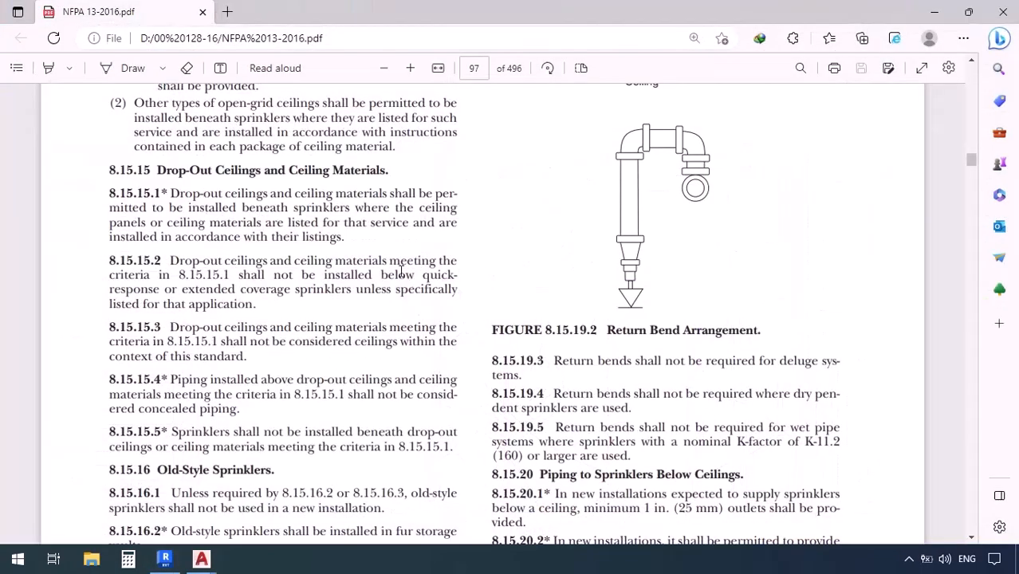
scroll(400, 269, down, 15)
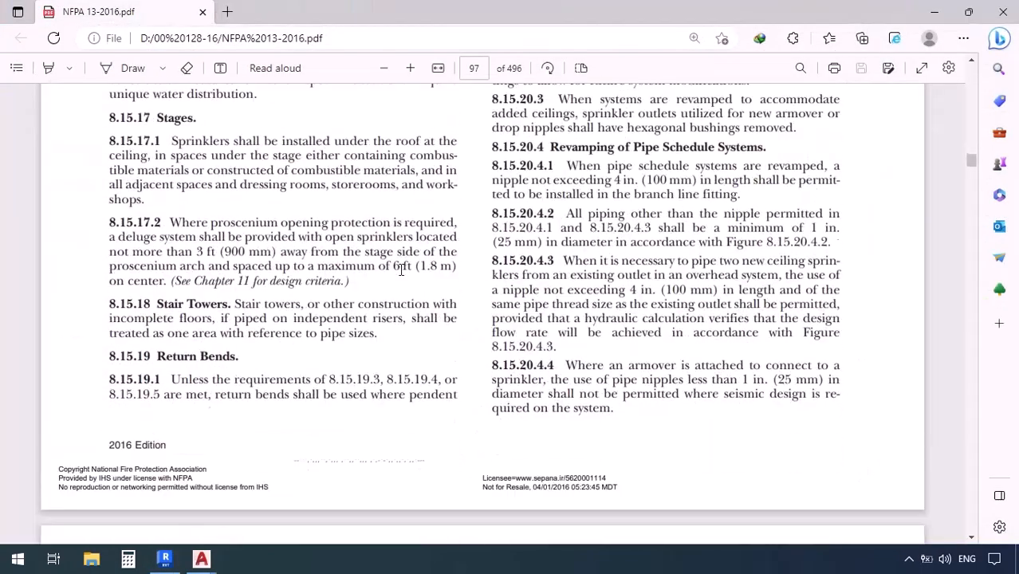
scroll(401, 270, up, 1)
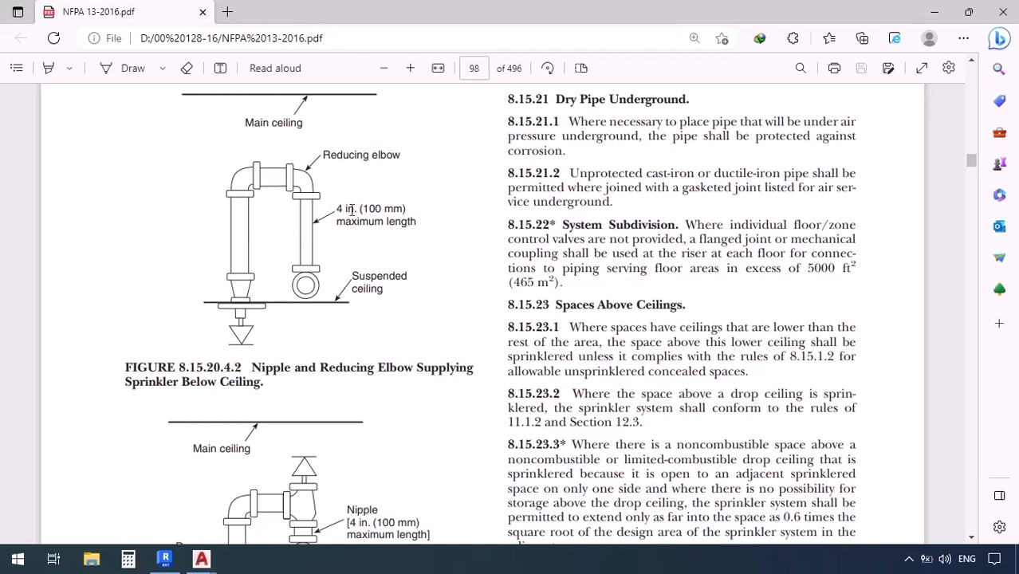
Return to Revit, widen Section 7 and check the length of the 25 mm vertical nipple above the branch
click(166, 558)
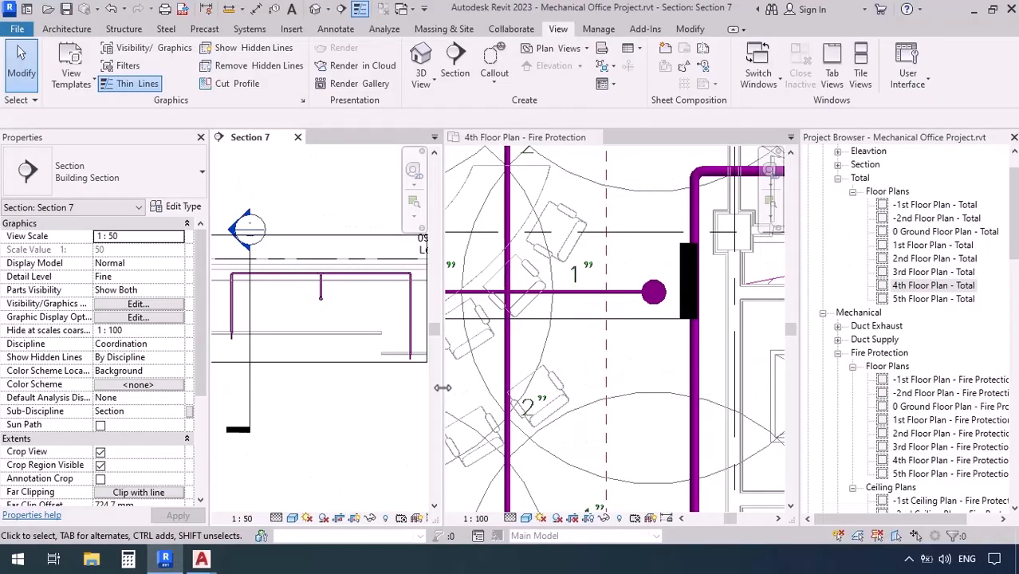
drag(442, 388, 573, 388)
scroll(369, 388, up, 5)
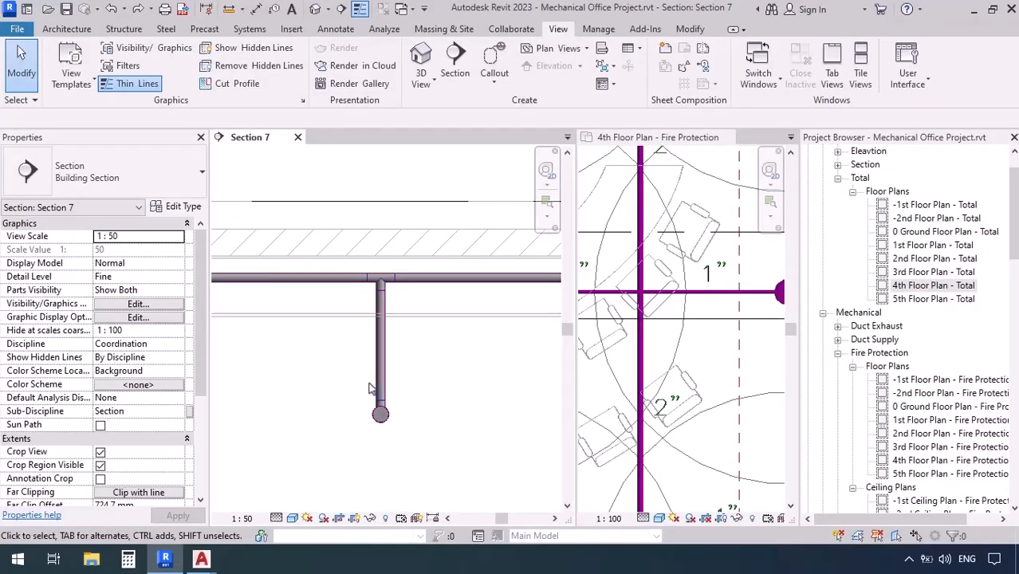
click(377, 388)
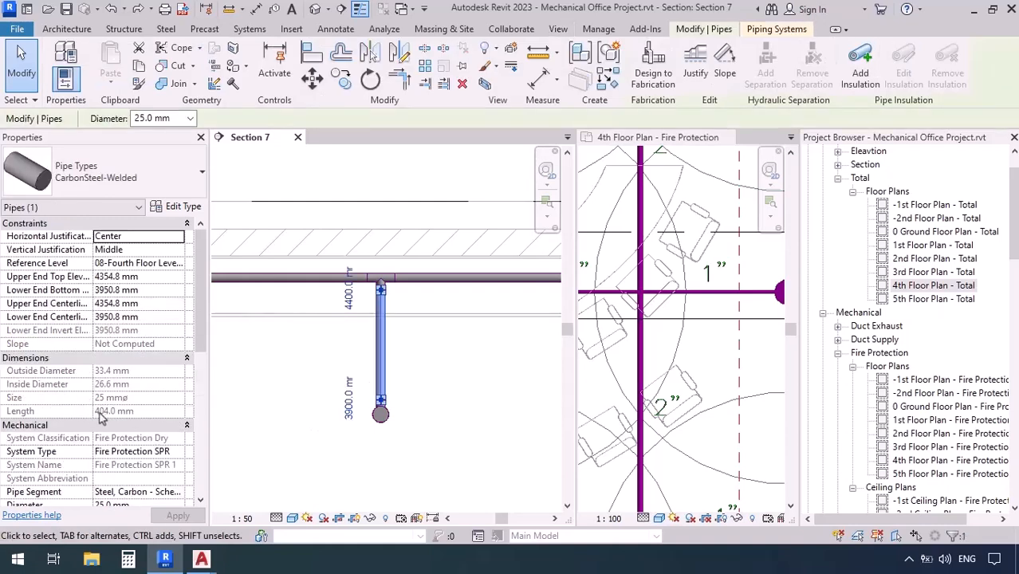
click(314, 420)
Move the horizontal 25 mm pipe straight down by =404-100 mm in the section and check the nipple's length
click(327, 281)
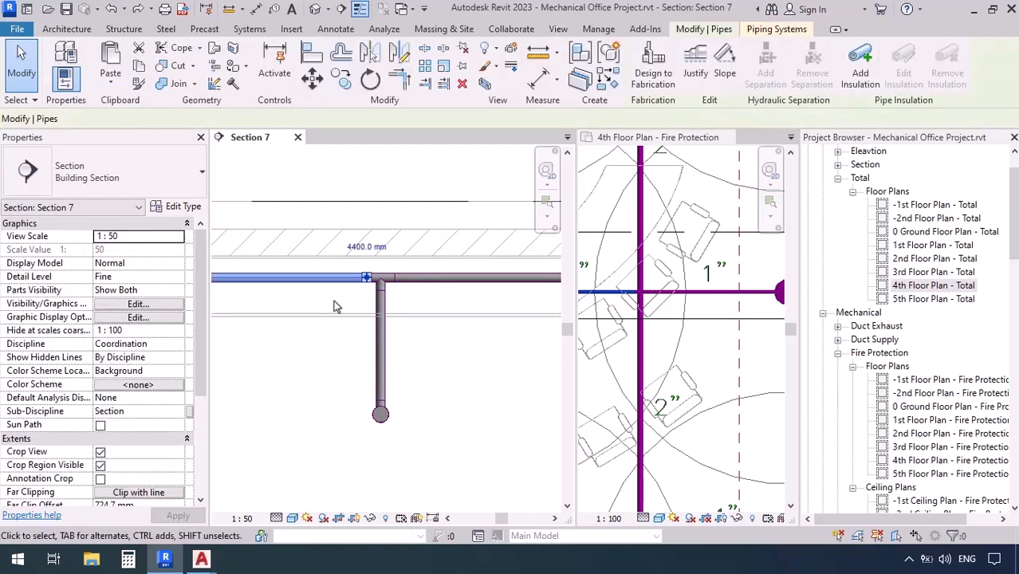
click(301, 113)
click(311, 82)
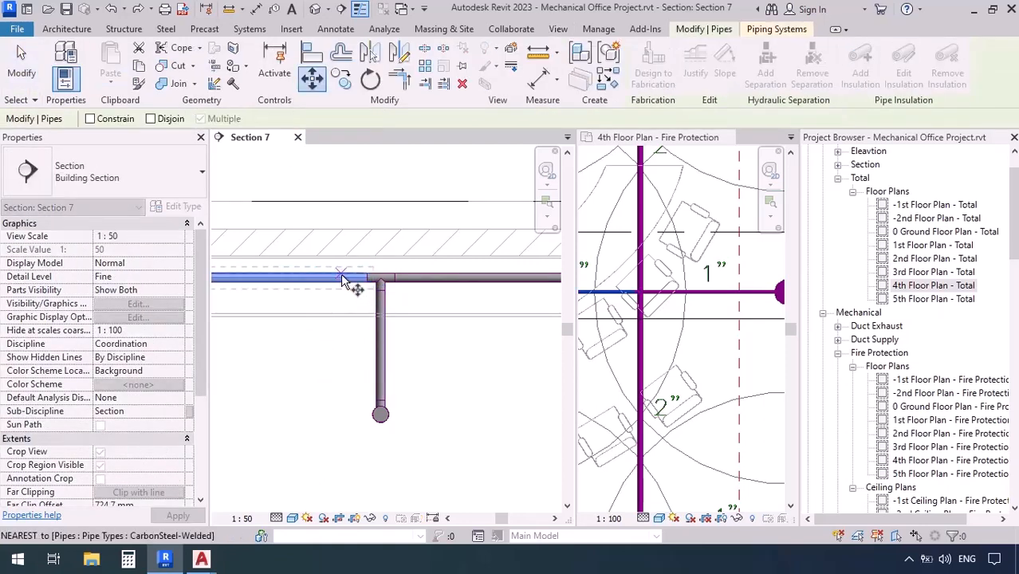
click(343, 280)
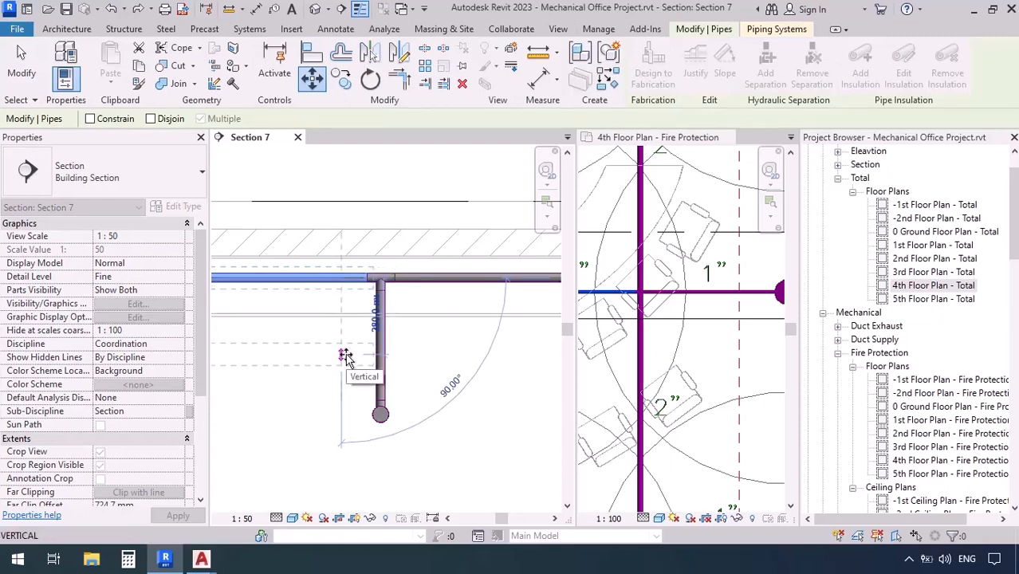
text(=)
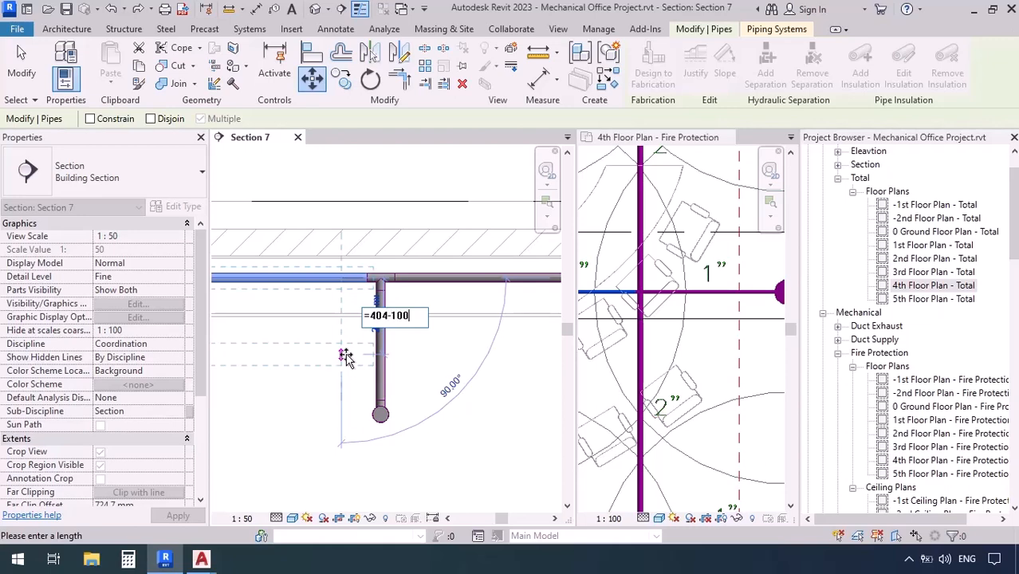
text(404-100)
key(Return)
key(Escape)
key(Escape)
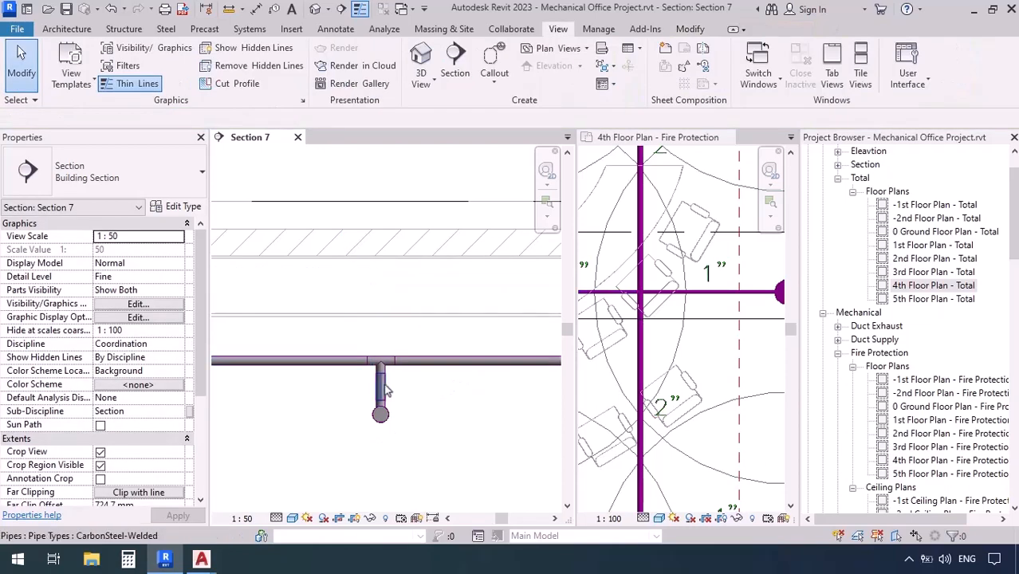
click(301, 429)
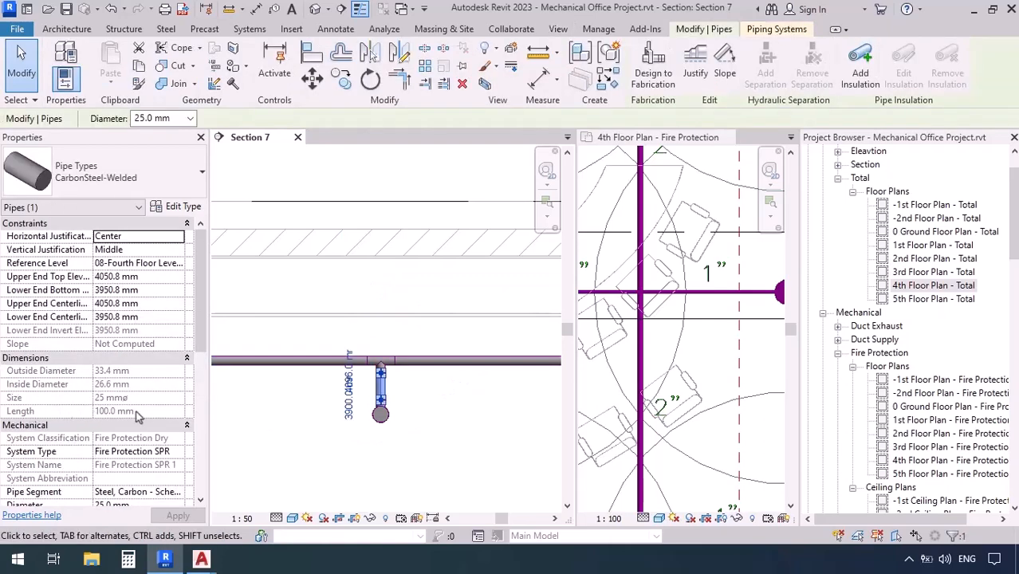
click(266, 419)
scroll(385, 290, down, 3)
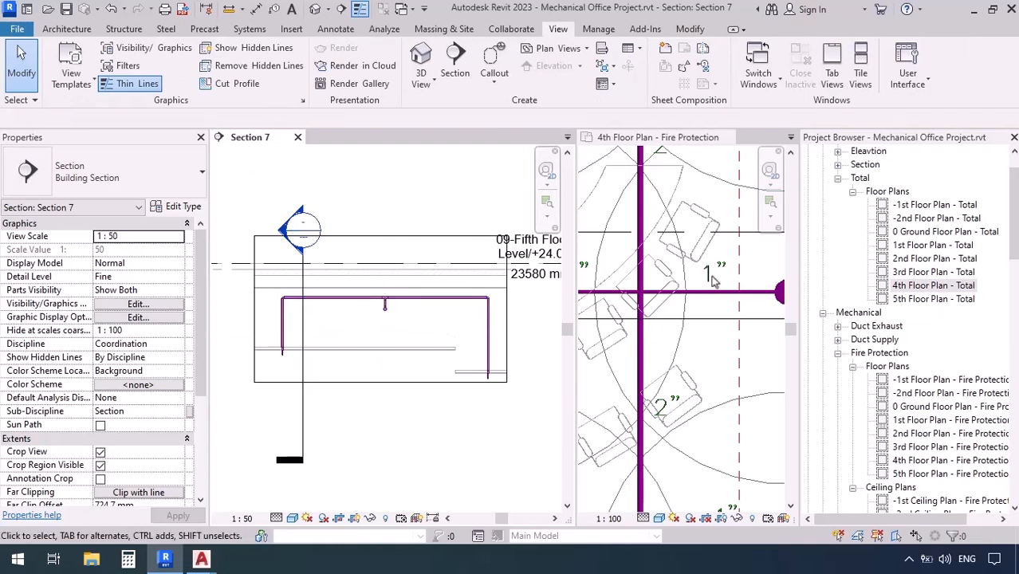
Activate the 4th floor fire protection plan and merge the tiled views into one tabbed window around the connected sprinkler pair
drag(575, 190, 431, 193)
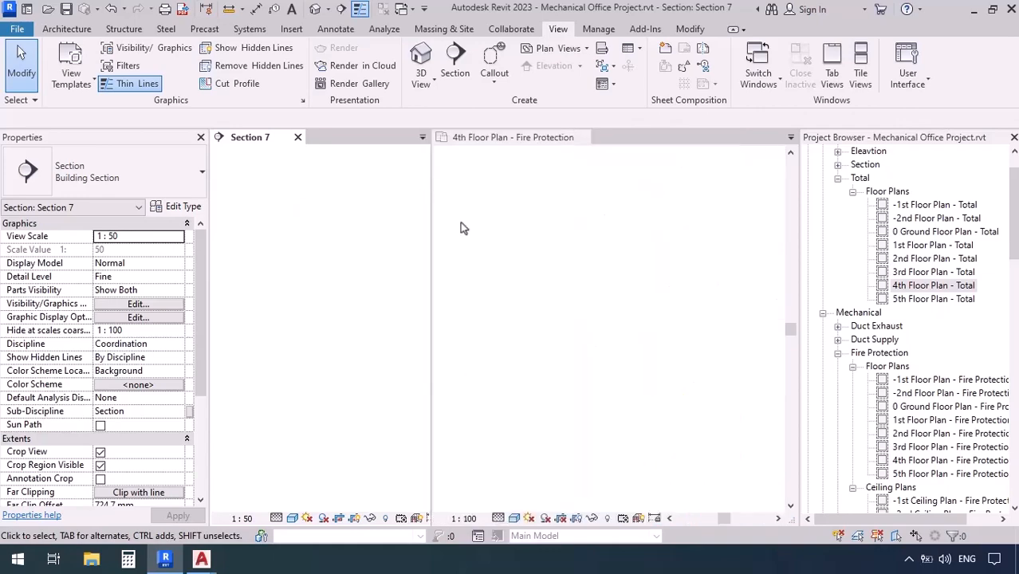
scroll(529, 313, down, 3)
click(626, 365)
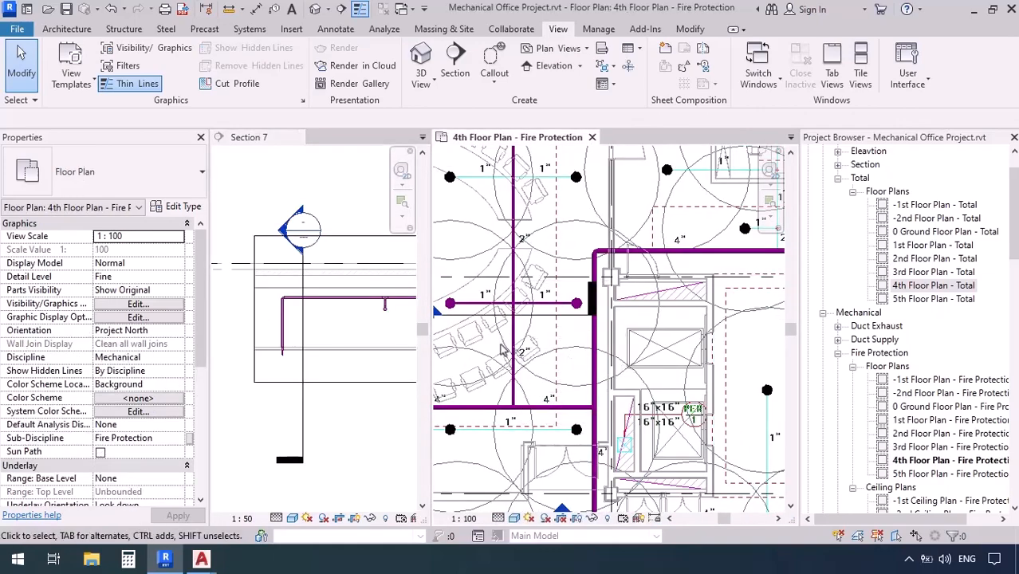
middle_drag(463, 253, 502, 264)
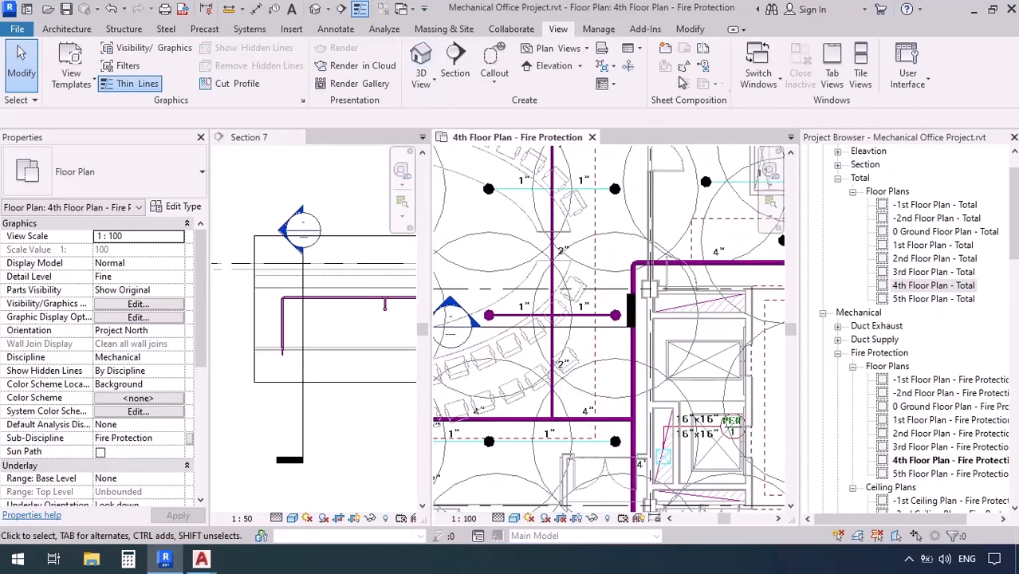
click(832, 72)
middle_drag(319, 223, 393, 376)
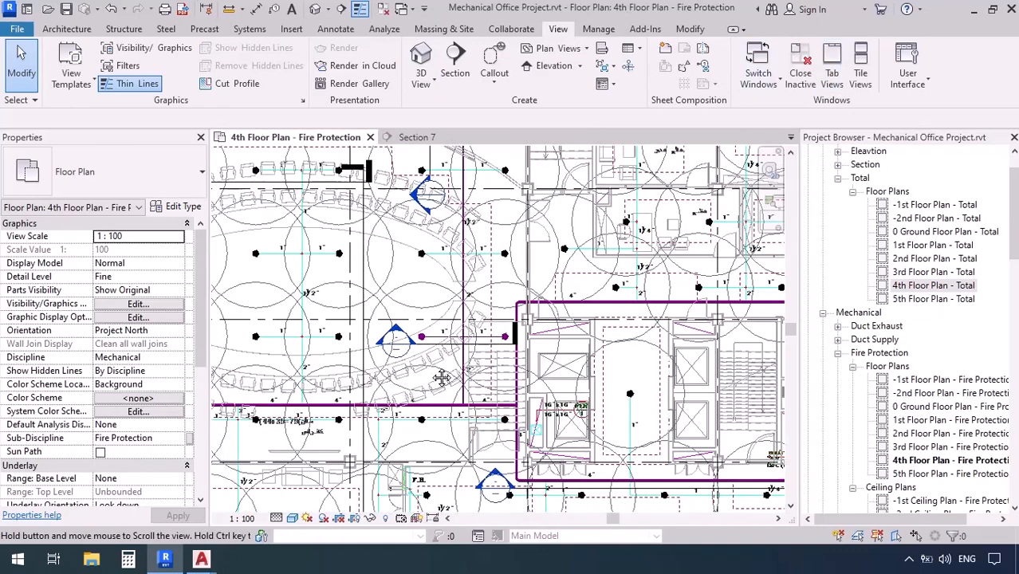
scroll(415, 291, up, 3)
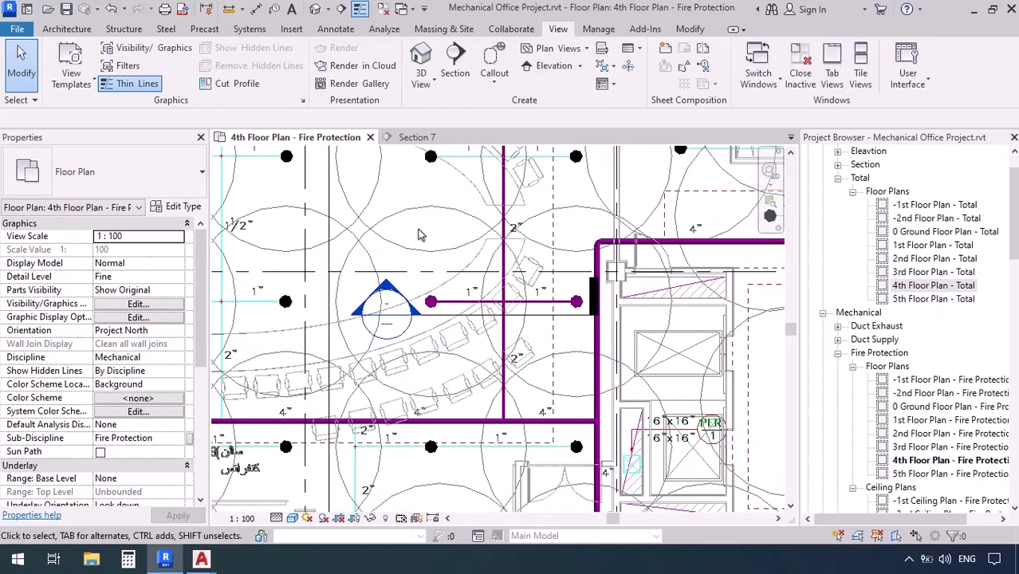
Isolate the connected sprinkler pair and its surrounding pipes in a 3D selection box and inspect the return bend from several angles
drag(419, 228, 613, 451)
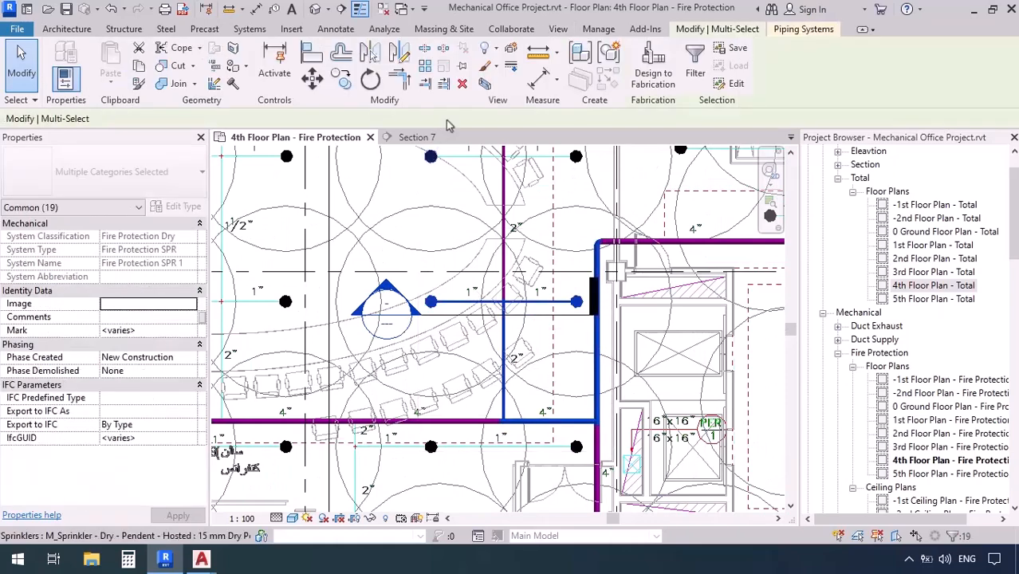
click(484, 85)
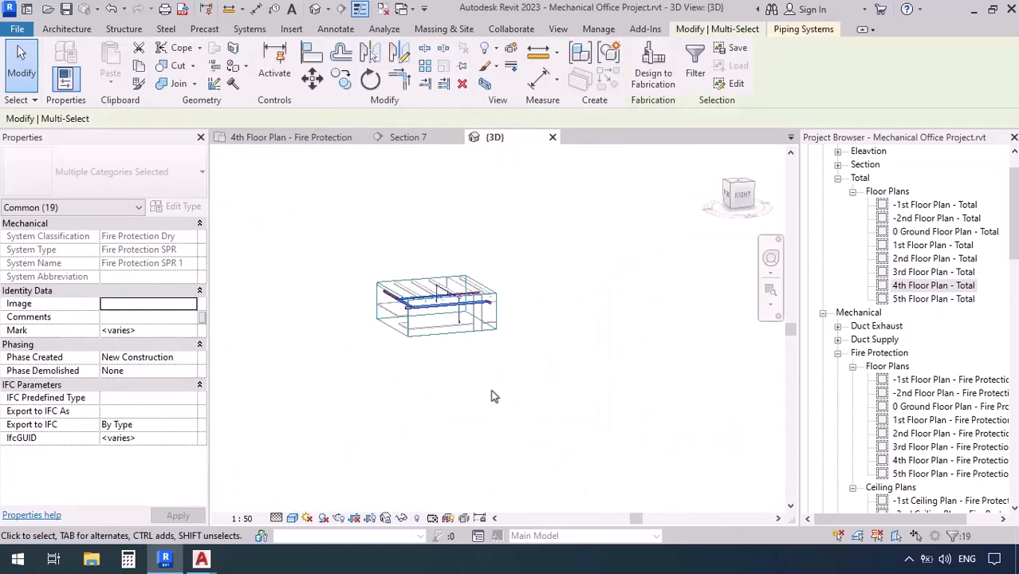
scroll(427, 285, up, 5)
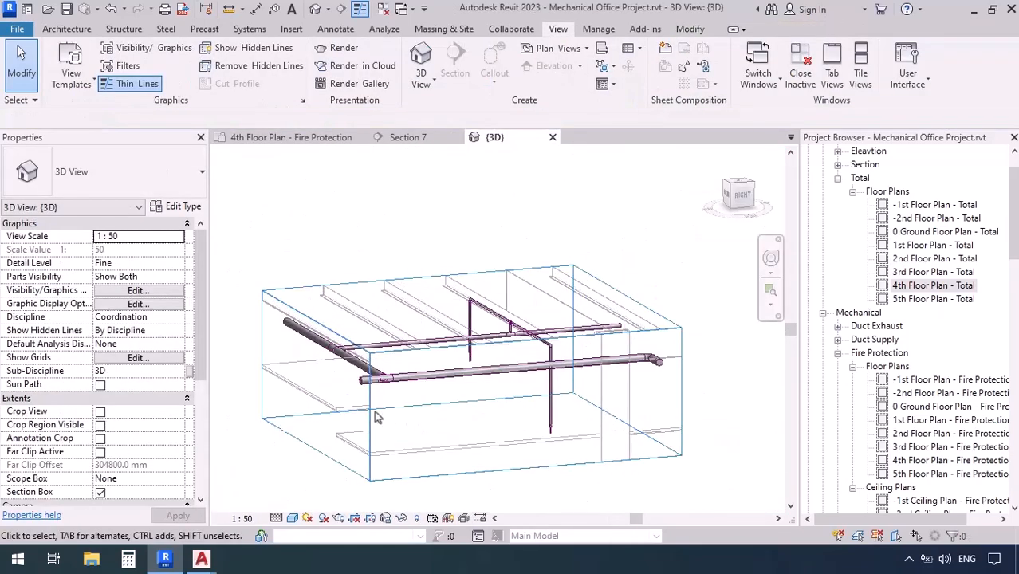
shift+middle_drag(356, 399, 694, 403)
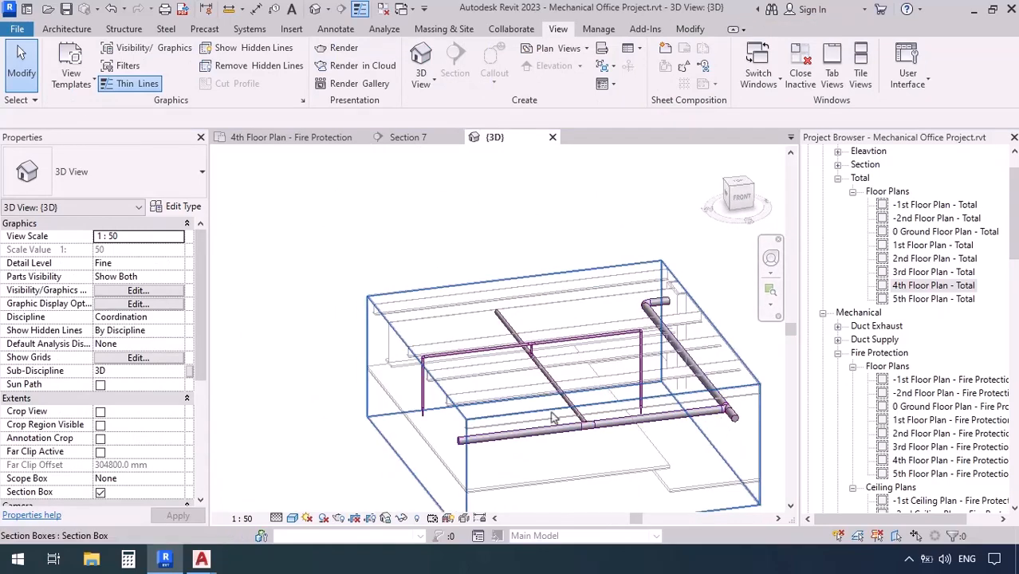
scroll(544, 415, up, 2)
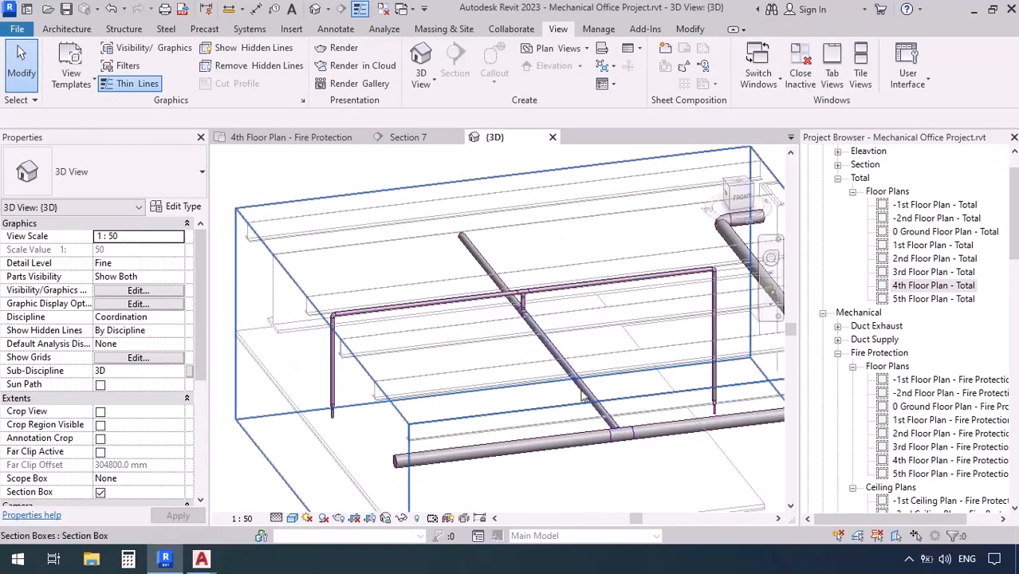
shift+middle_drag(430, 335, 342, 401)
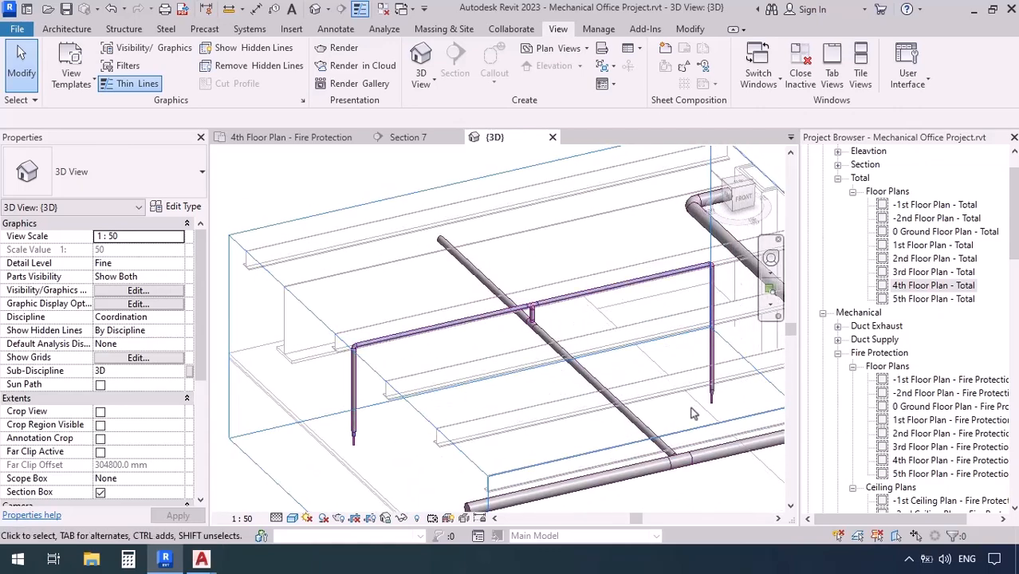
scroll(378, 395, down, 2)
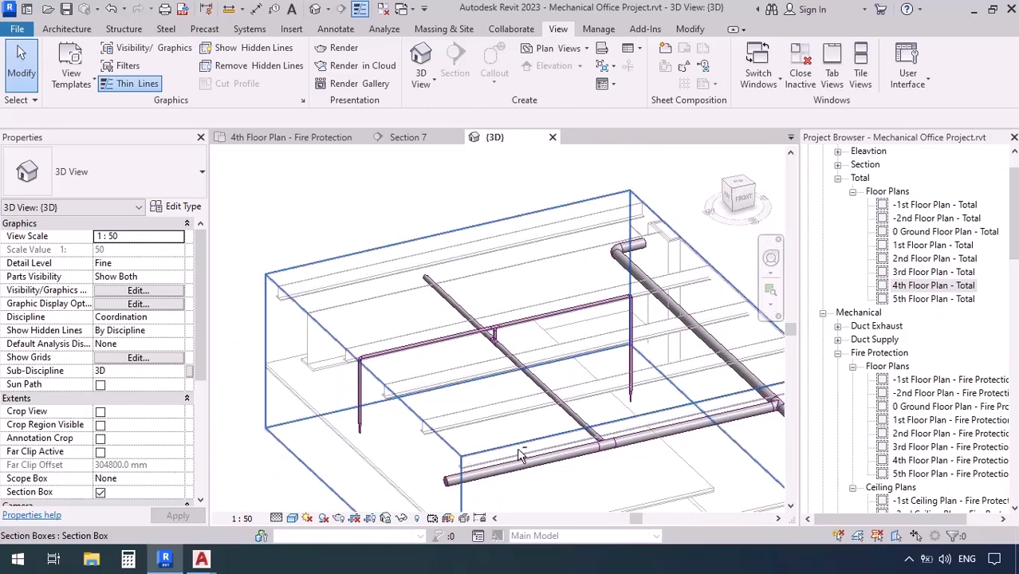
shift+middle_drag(519, 455, 473, 392)
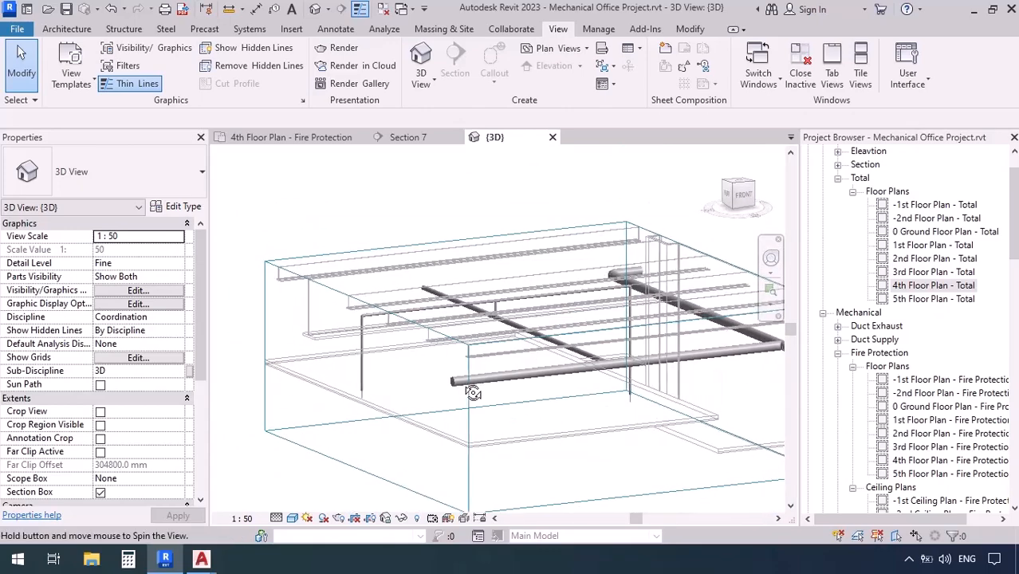